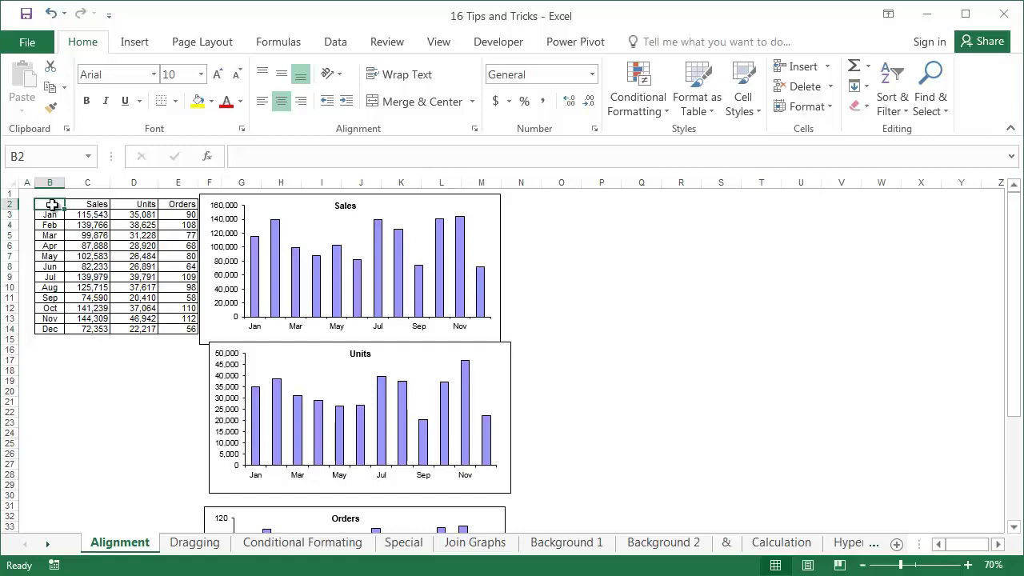
# Step: Select the Sales chart, nudge it slightly left, and add the Units and Orders charts
pyautogui.click(383, 200)
pyautogui.moveTo(382, 200); pyautogui.dragTo(377, 201)
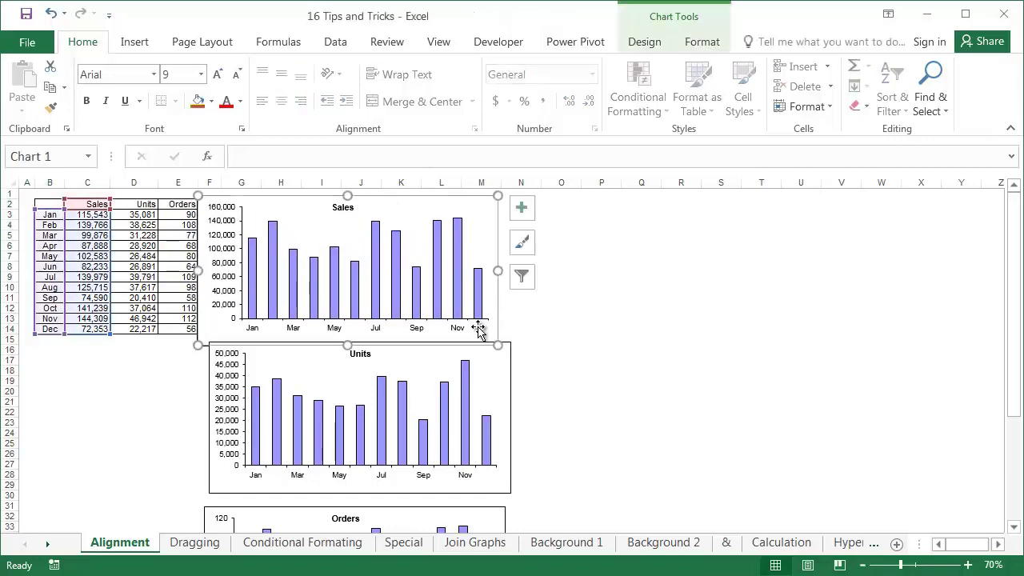
pyautogui.keyDown('ctrl'); pyautogui.click(502, 360); pyautogui.keyUp('ctrl')
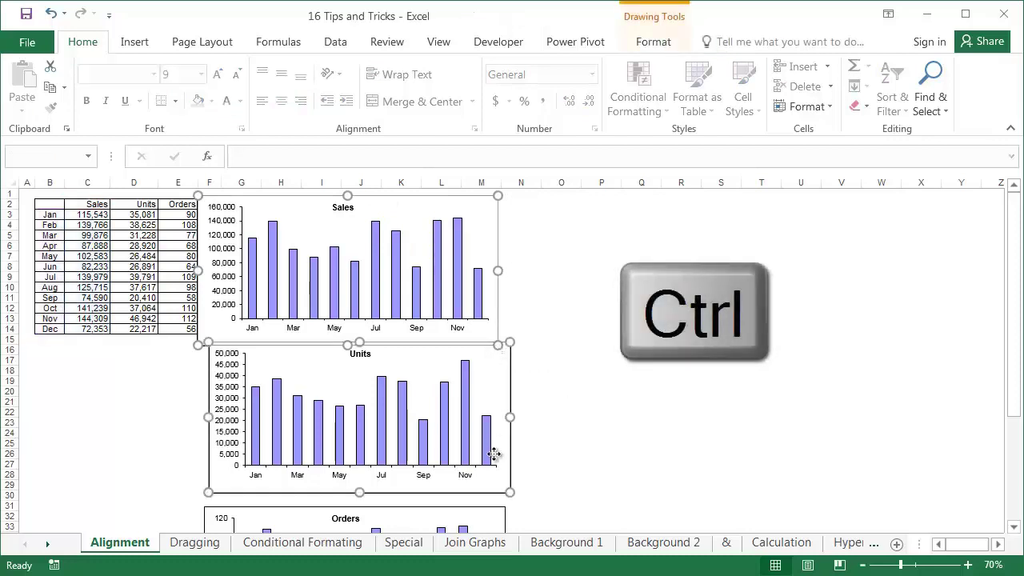
pyautogui.keyDown('ctrl'); pyautogui.click(491, 515); pyautogui.keyUp('ctrl')
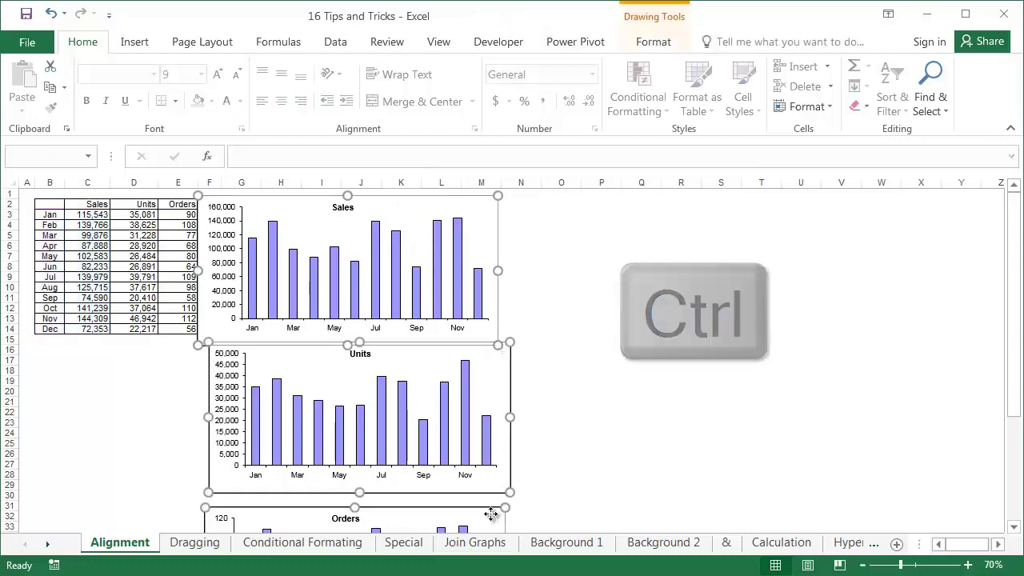
# Step: Align the three charts' left edges, nudge them right twice, then distribute them vertically
pyautogui.click(649, 43)
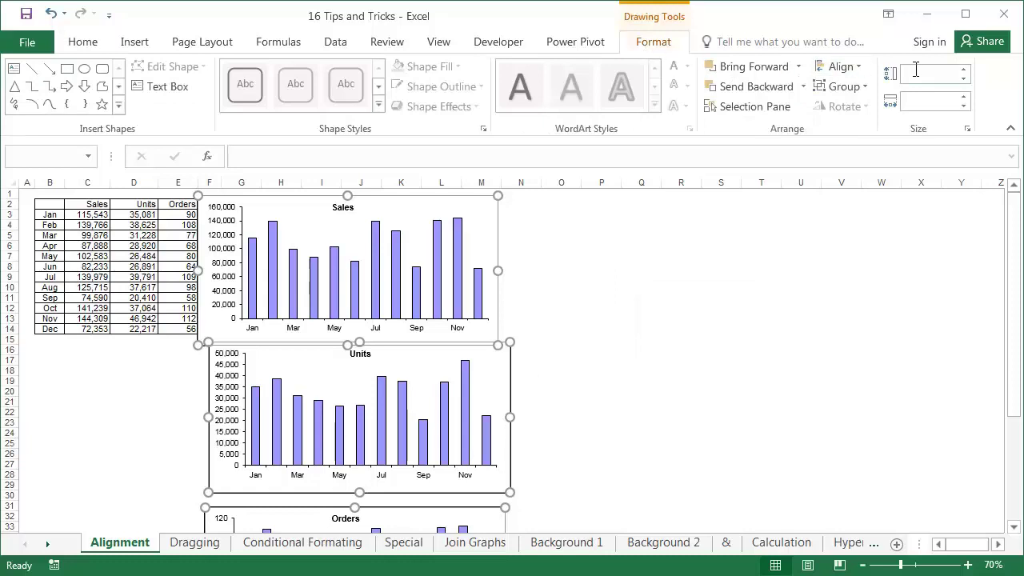
pyautogui.click(860, 69)
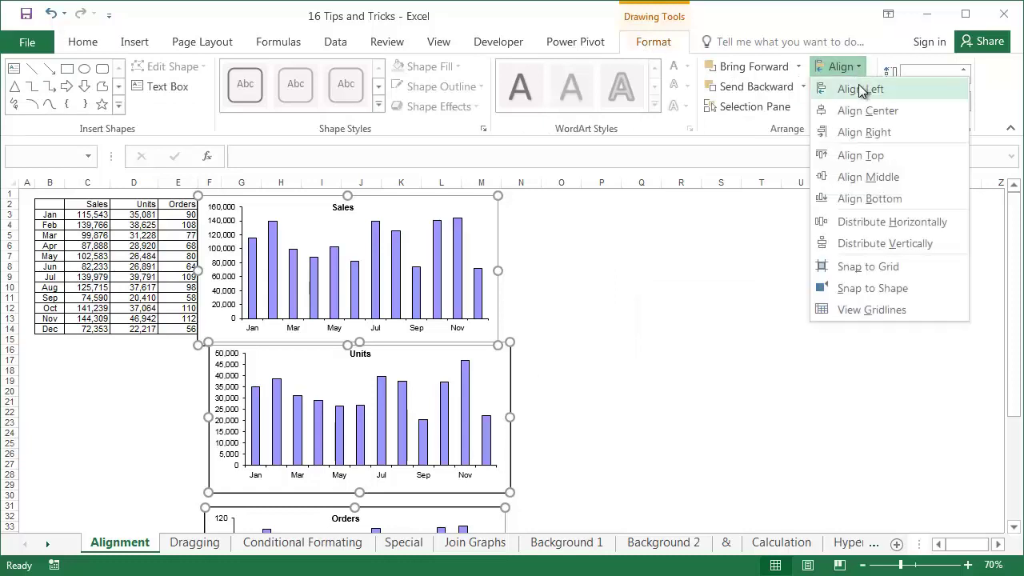
pyautogui.click(854, 89)
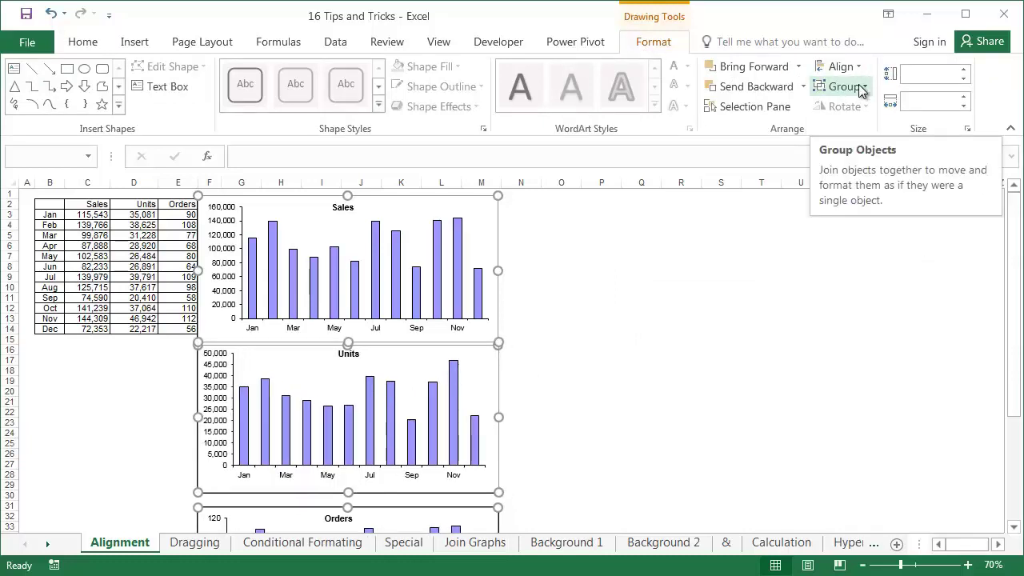
pyautogui.press('Right')
pyautogui.press('Right')
pyautogui.press('Right')
pyautogui.press('Right')
pyautogui.press('Right')
pyautogui.press('Right')
pyautogui.press('Right')
pyautogui.press('Right')
pyautogui.press('Right')
pyautogui.press('Right')
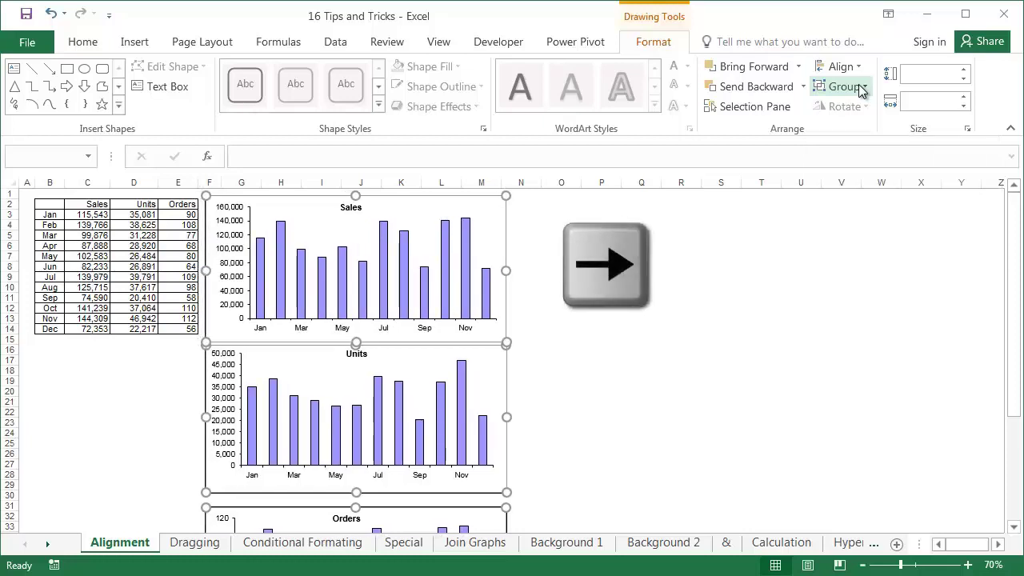
pyautogui.press('Right')
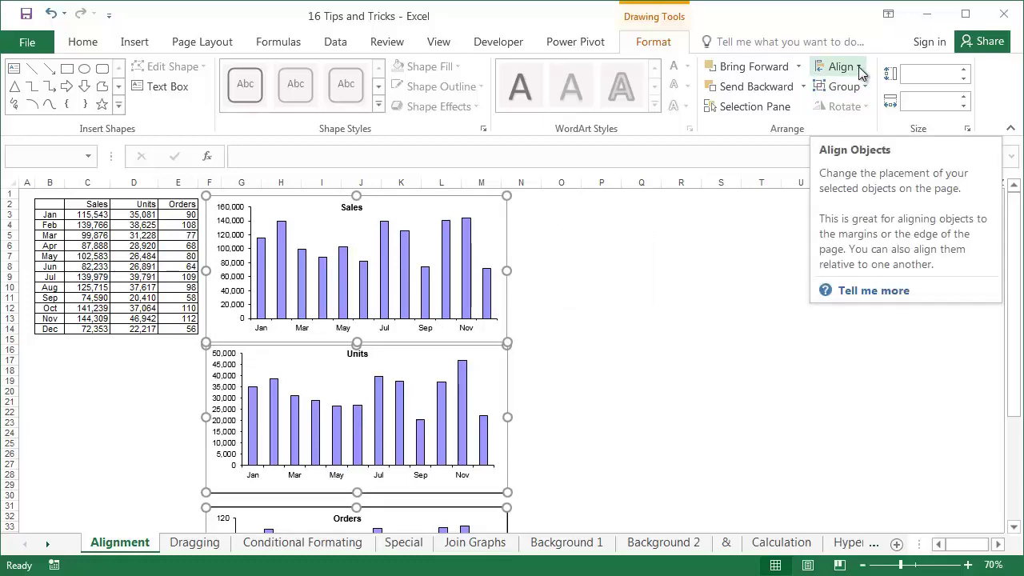
pyautogui.click(858, 69)
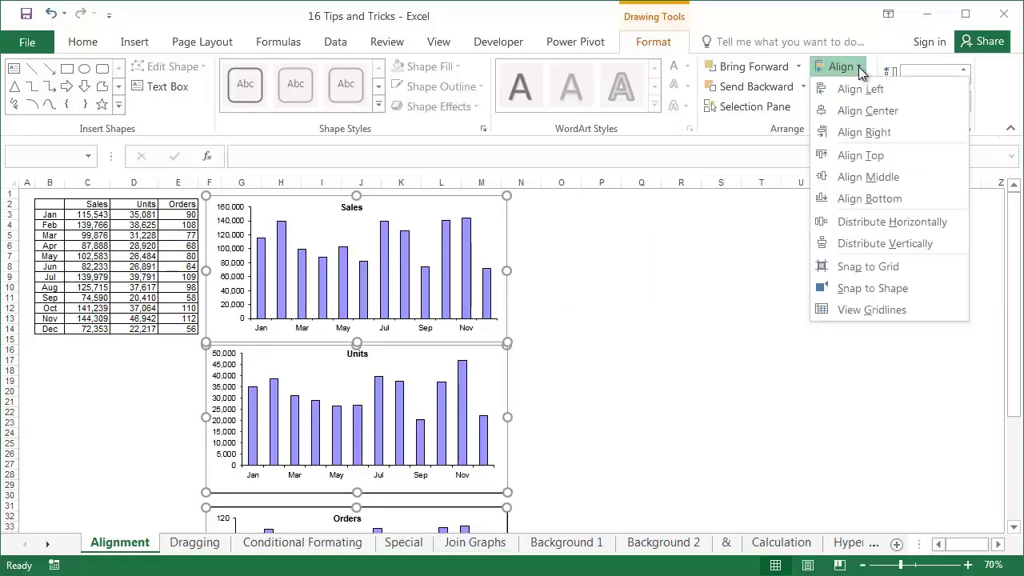
pyautogui.click(872, 253)
pyautogui.click(573, 328)
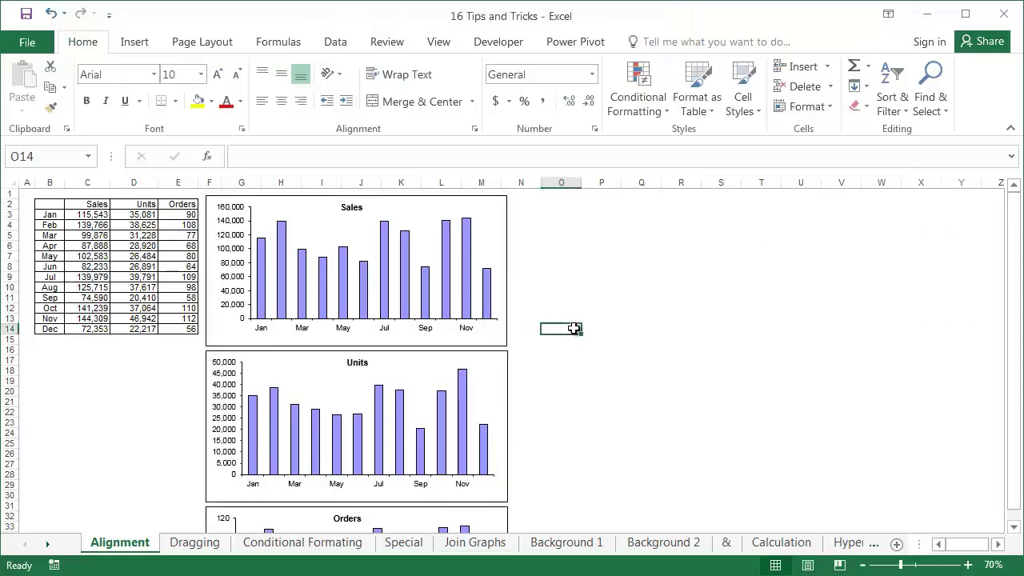
pyautogui.scroll(-6, 574, 328)
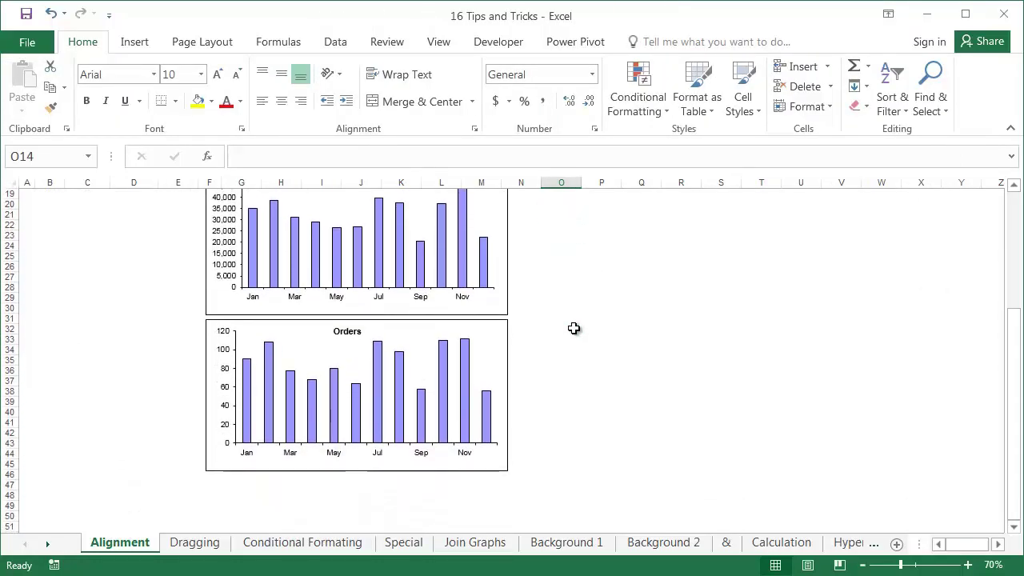
pyautogui.scroll(6, 574, 328)
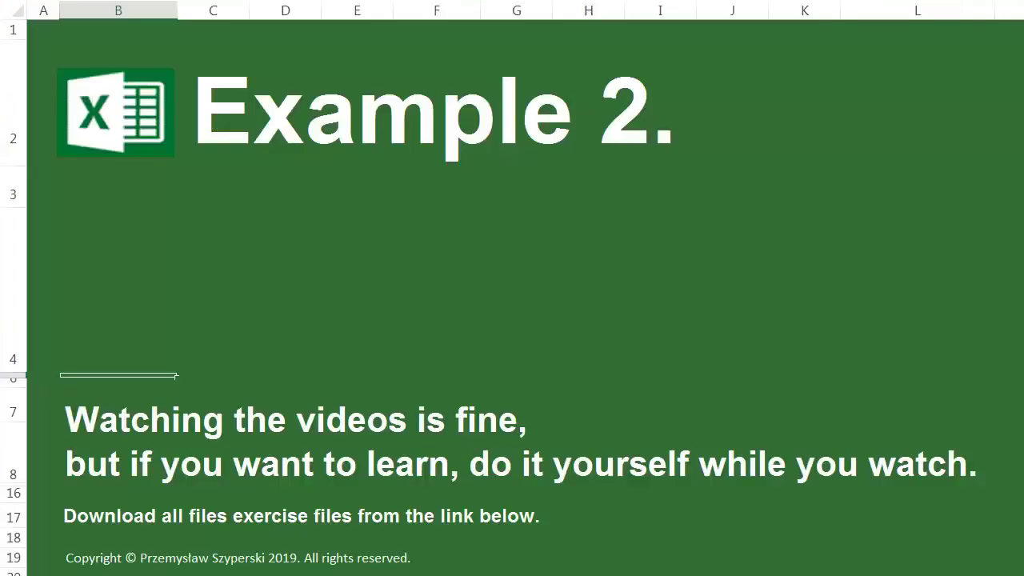
# Step: Move column D's data into a new blank column before G and delete D, then undo all three changes
pyautogui.click(526, 430)
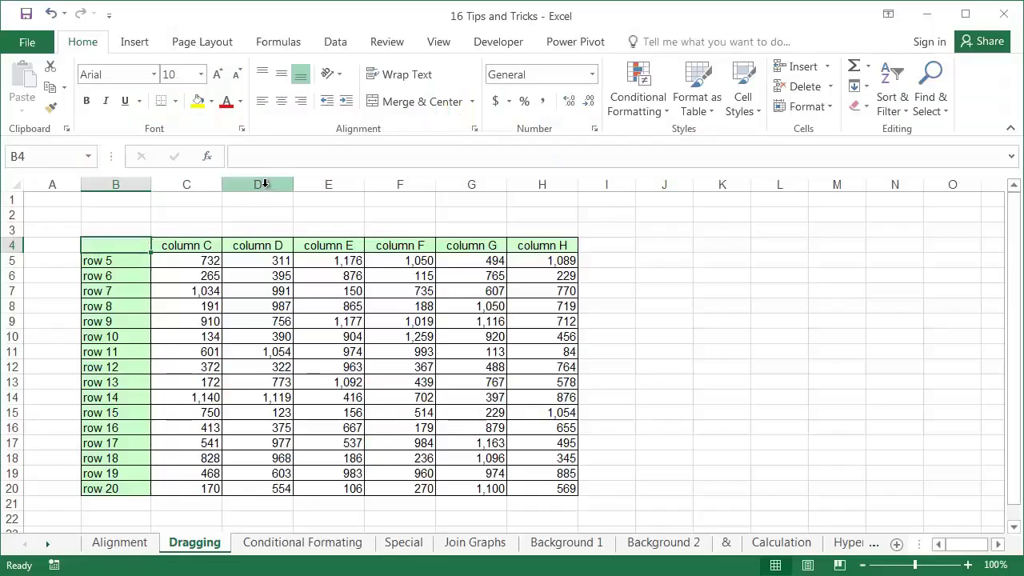
pyautogui.click(453, 183)
pyautogui.rightClick(464, 187)
pyautogui.click(497, 309)
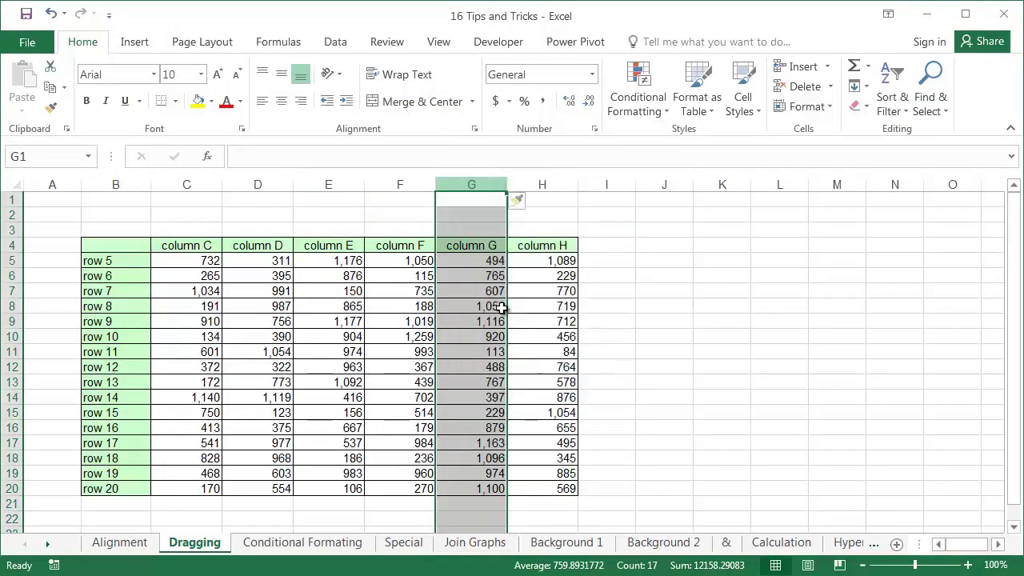
pyautogui.click(257, 184)
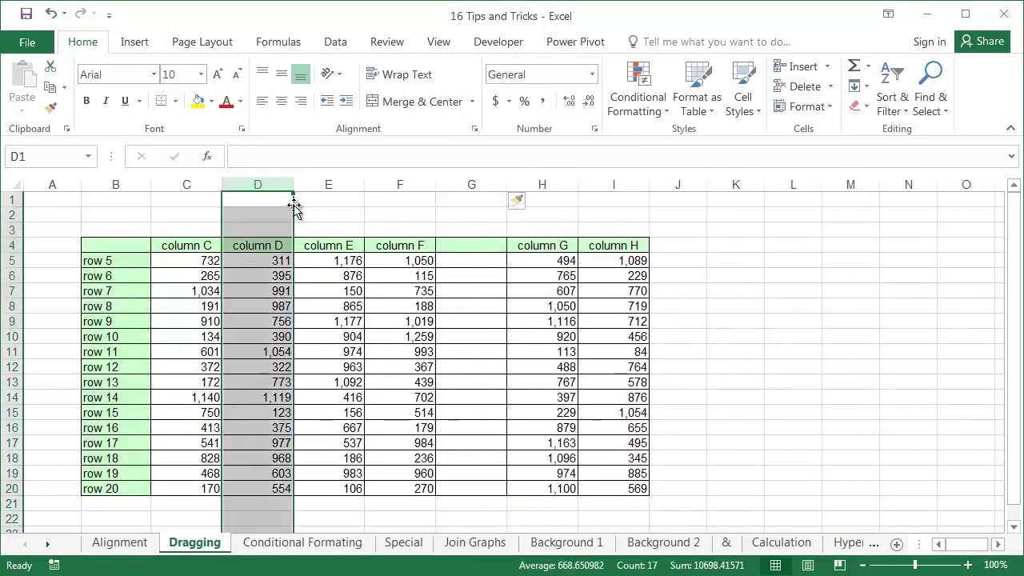
pyautogui.moveTo(294, 206); pyautogui.dragTo(467, 212)
pyautogui.rightClick(269, 186)
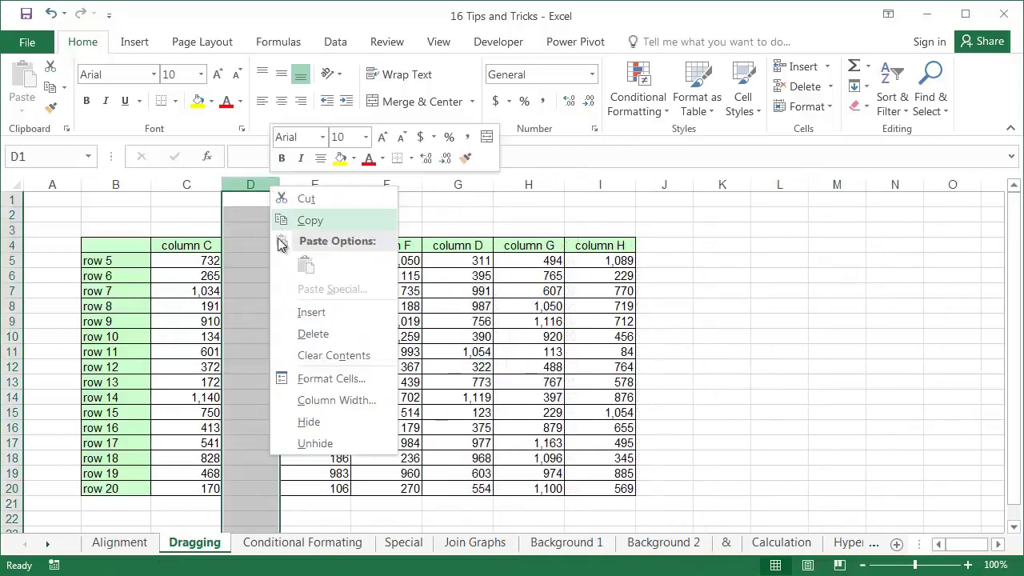
pyautogui.click(324, 335)
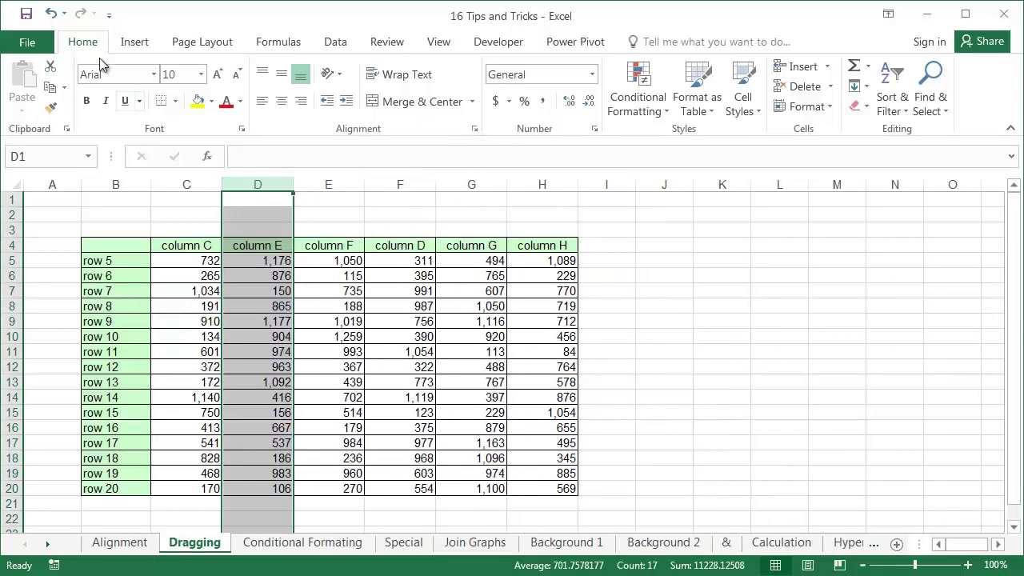
pyautogui.click(51, 14)
pyautogui.click(51, 13)
pyautogui.click(50, 14)
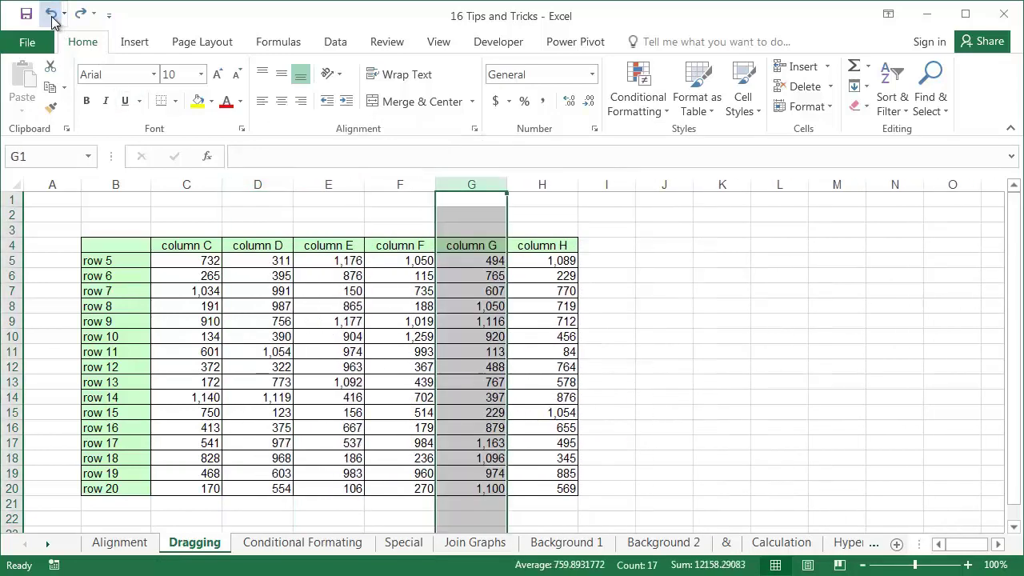
# Step: Shift-drag column D so it is inserted between columns F and G
pyautogui.click(202, 228)
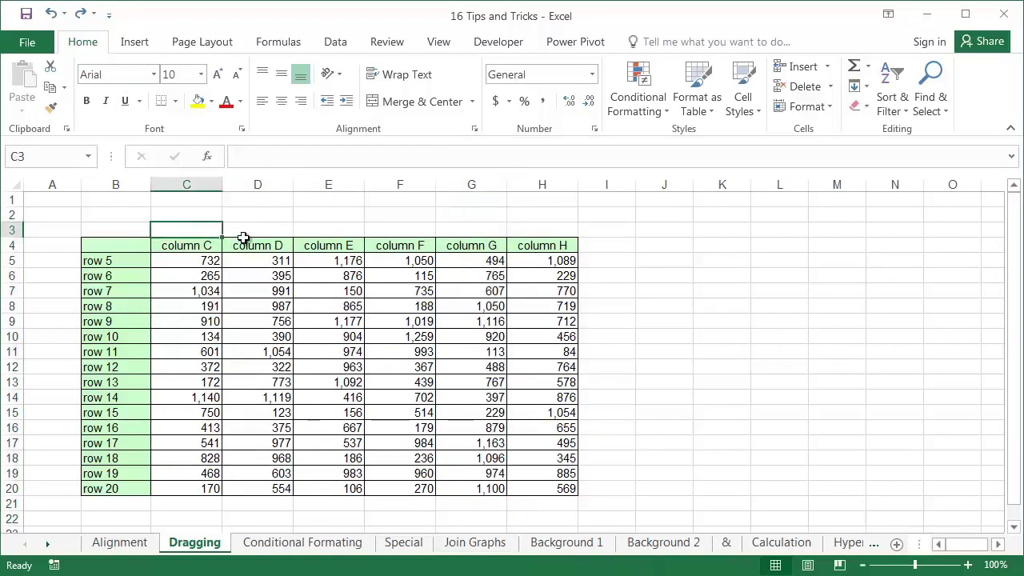
pyautogui.click(256, 185)
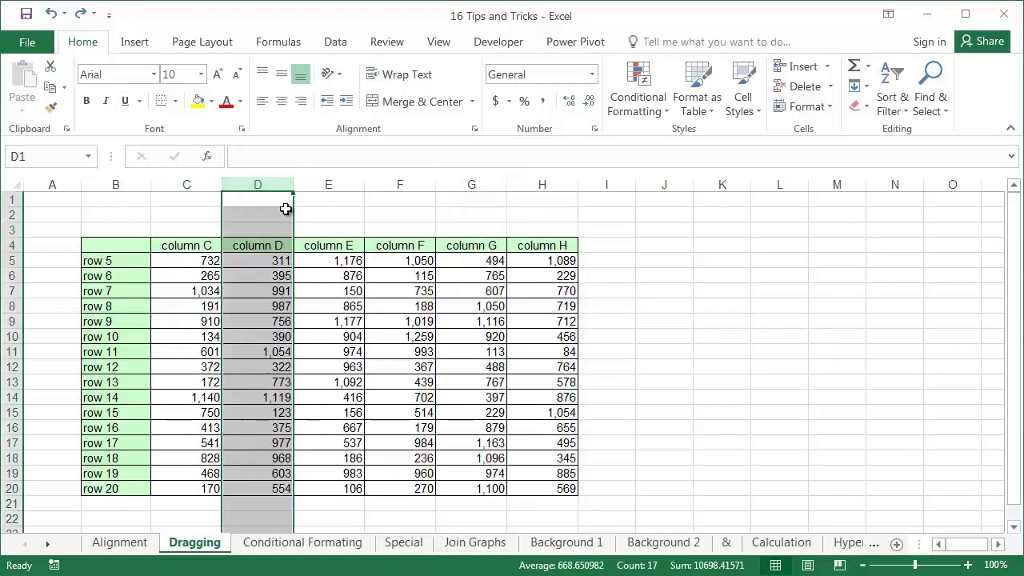
pyautogui.moveTo(292, 214); pyautogui.dragTo(438, 218)
pyautogui.press('shift')
pyautogui.moveTo(438, 218)
pyautogui.mouseDown()
pyautogui.moveTo(393, 218)
pyautogui.moveTo(485, 227)
pyautogui.moveTo(448, 222)
pyautogui.mouseUp()
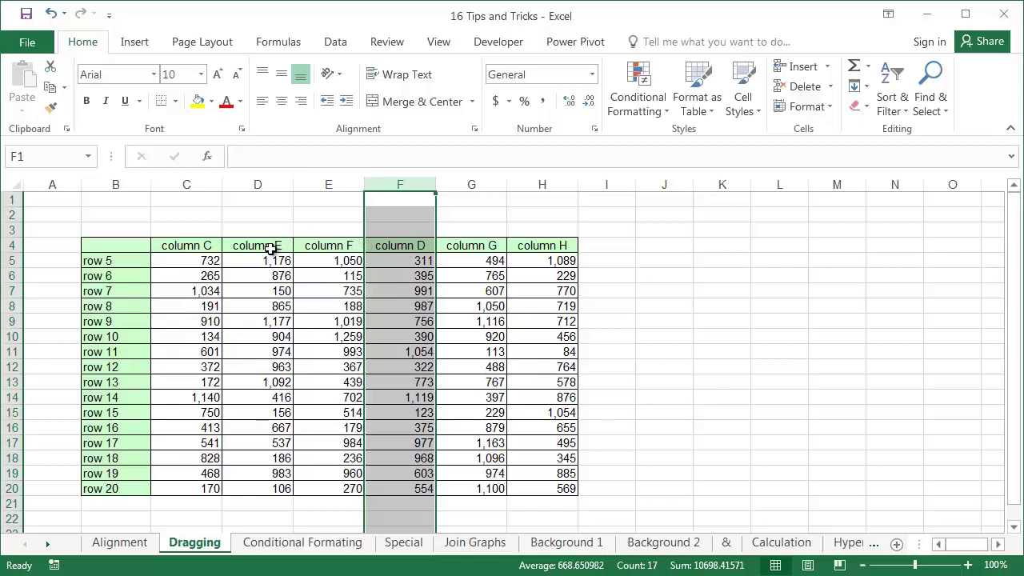
# Step: Move row 6 below row 8, then select row 13 and drag column C toward column D
pyautogui.click(14, 275)
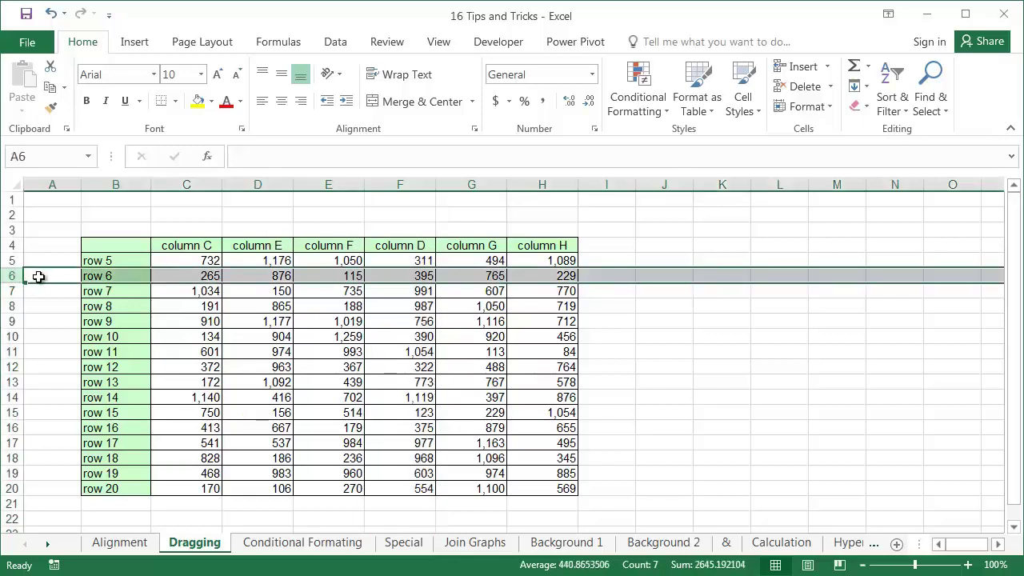
pyautogui.moveTo(44, 282); pyautogui.dragTo(46, 460)
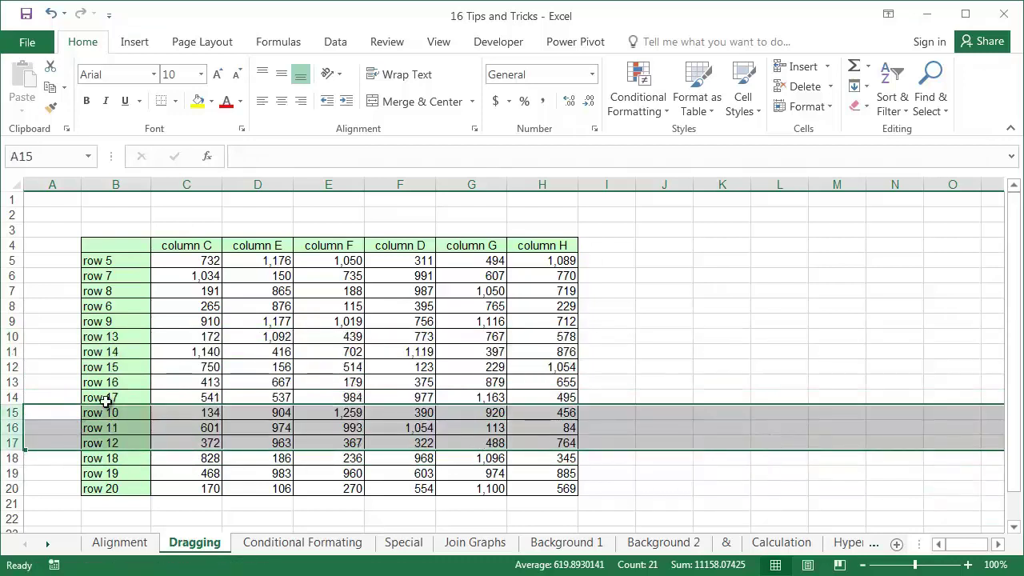
pyautogui.click(21, 334)
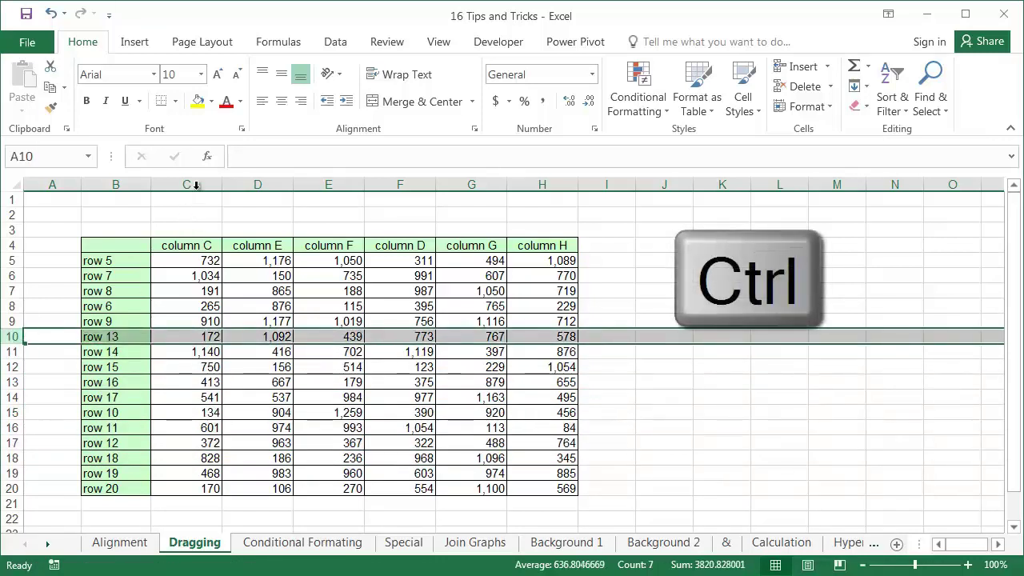
pyautogui.click(196, 186)
pyautogui.moveTo(222, 209); pyautogui.dragTo(416, 237)
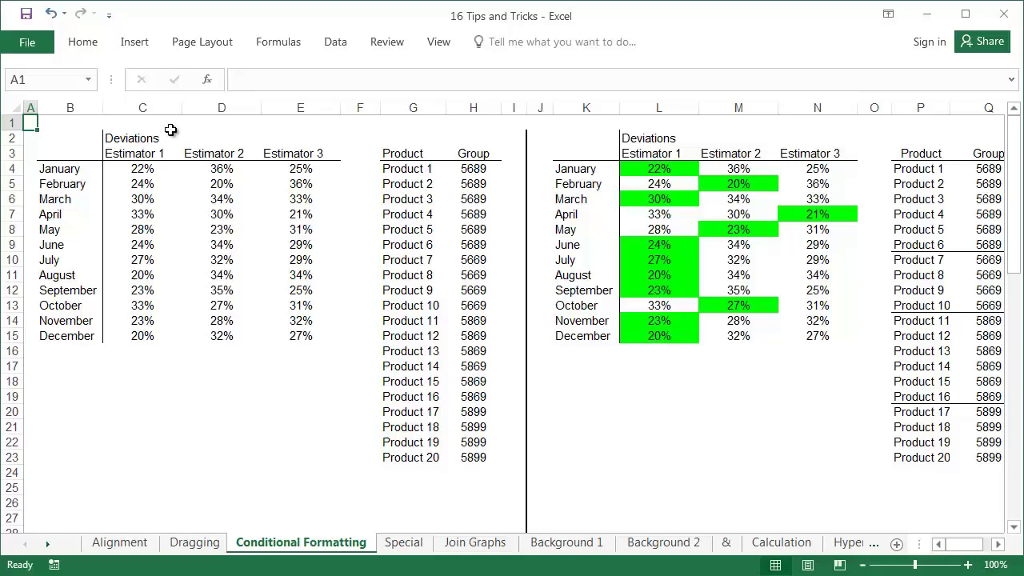
# Step: Select the January–December Estimator 1–3 percentages in C4:E15
pyautogui.moveTo(112, 169); pyautogui.dragTo(277, 342)
pyautogui.click(144, 154)
pyautogui.moveTo(144, 155); pyautogui.dragTo(270, 155)
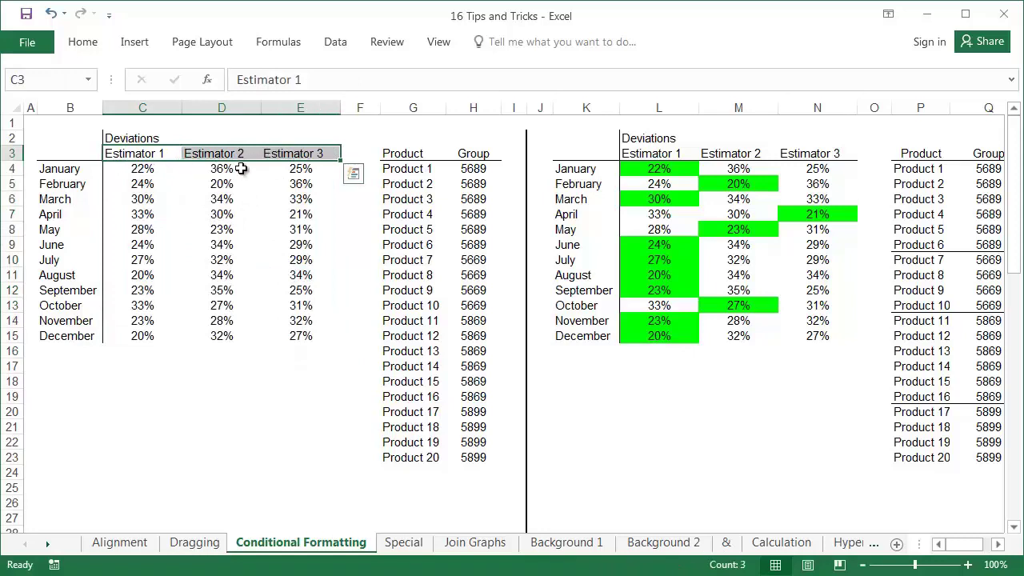
pyautogui.click(185, 346)
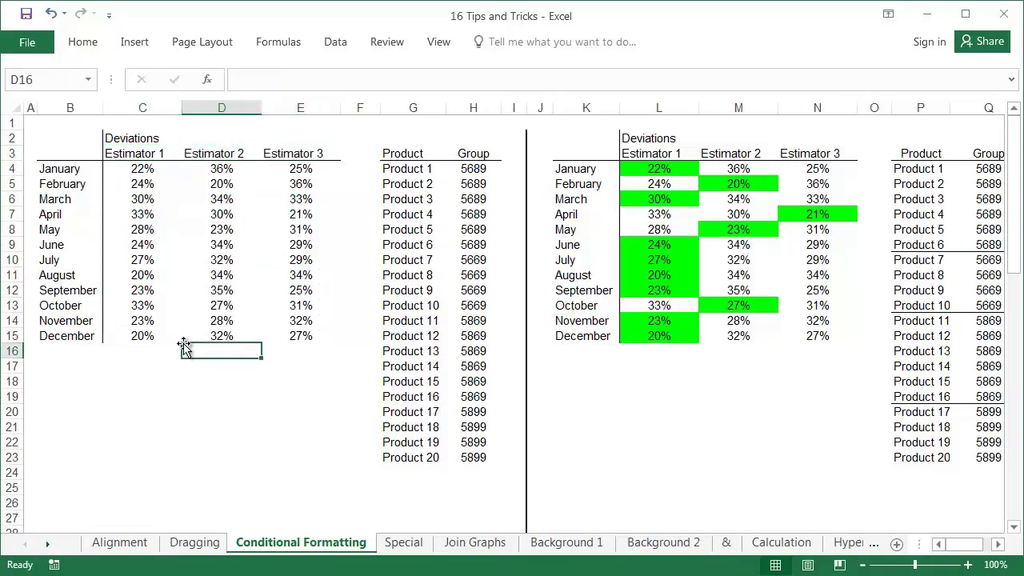
pyautogui.moveTo(115, 172); pyautogui.dragTo(288, 334)
pyautogui.click(90, 43)
# Step: Start a new rule formatting cells whose value equals =MIN($C4:$E4)
pyautogui.click(630, 102)
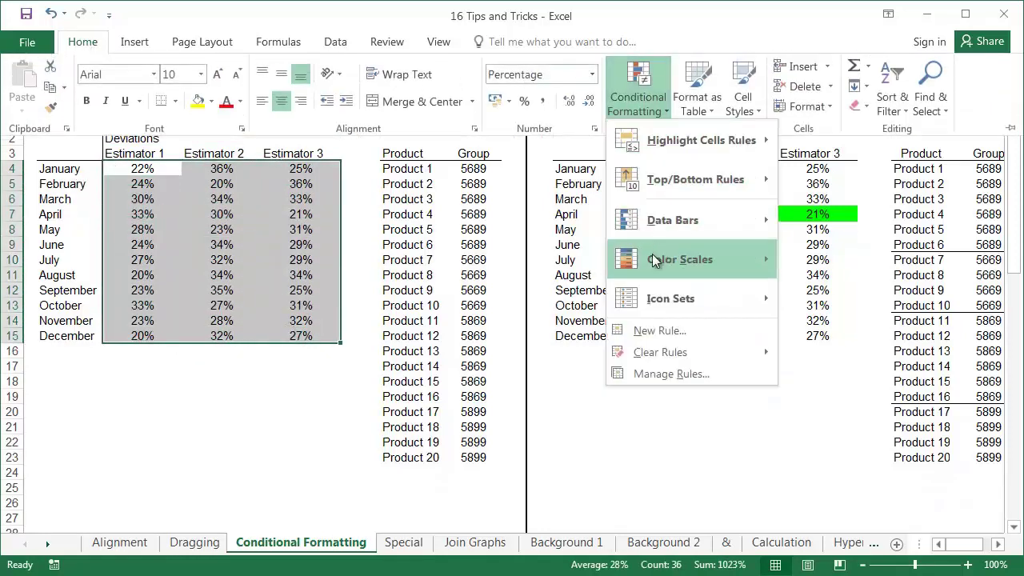
pyautogui.click(671, 333)
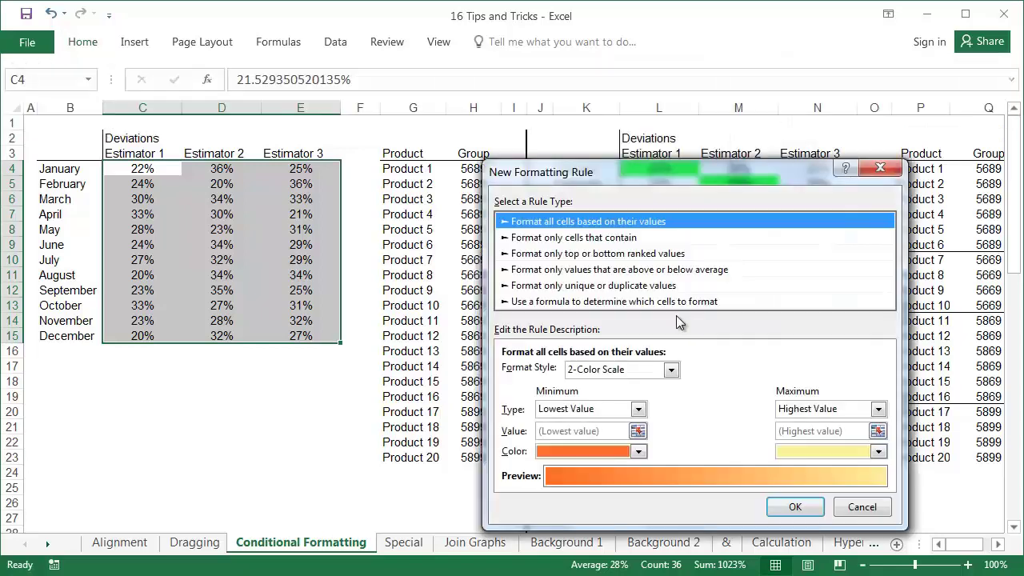
pyautogui.moveTo(549, 176); pyautogui.dragTo(455, 157)
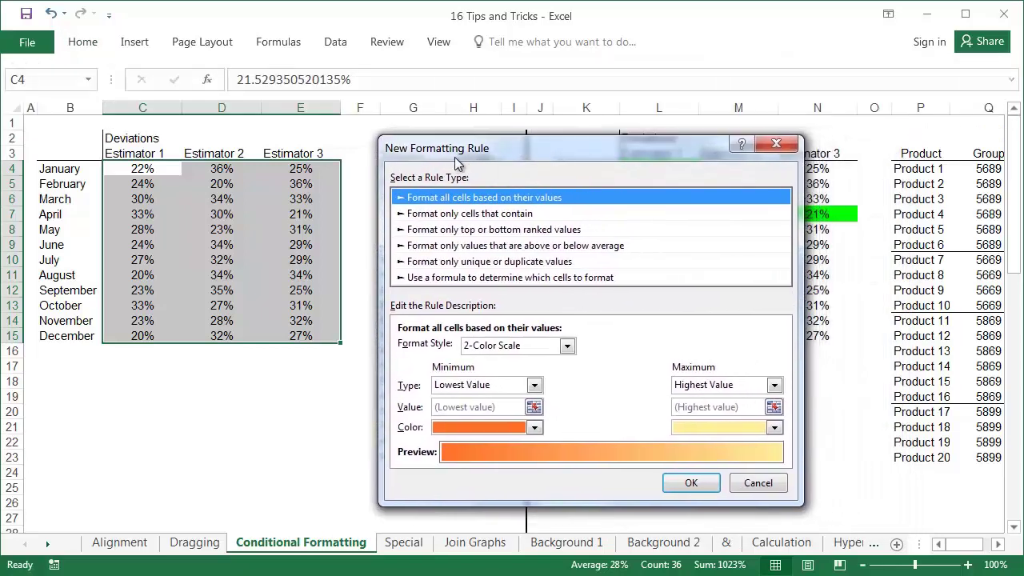
pyautogui.click(456, 216)
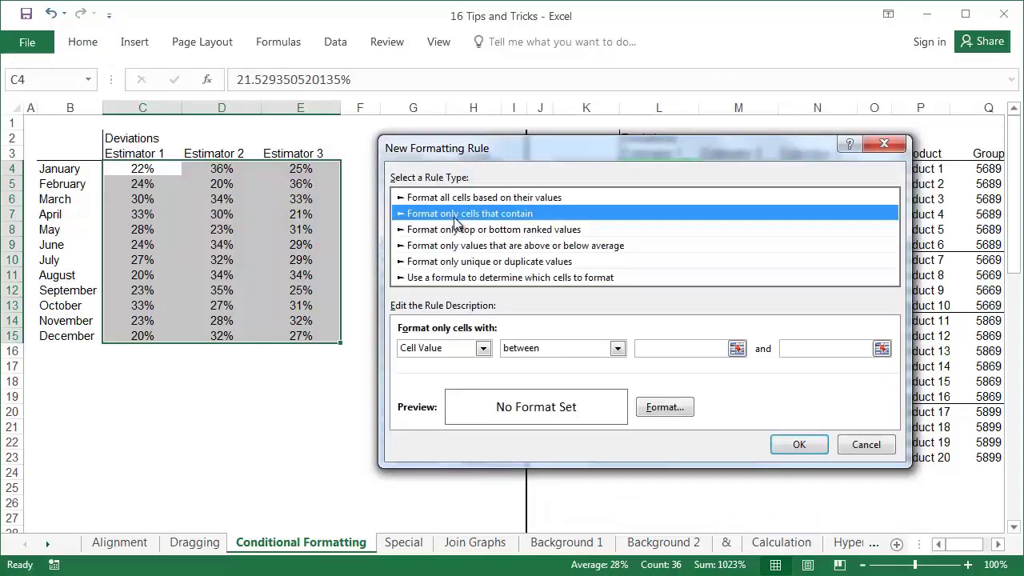
pyautogui.click(617, 349)
pyautogui.click(583, 389)
pyautogui.click(712, 349)
pyautogui.write('=')
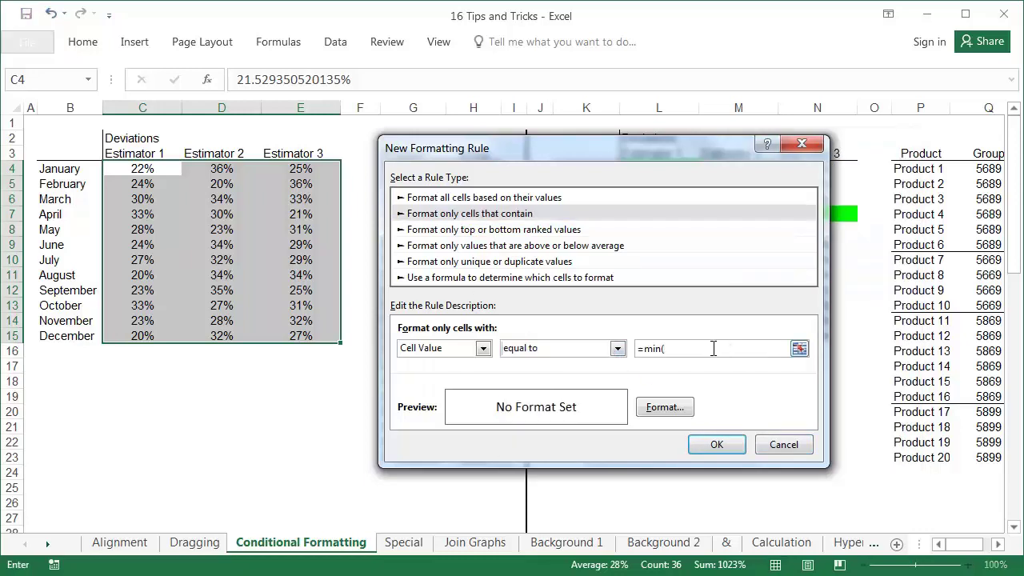
pyautogui.write('min(')
pyautogui.moveTo(144, 168); pyautogui.dragTo(284, 175)
pyautogui.press('F4')
pyautogui.press('F4')
pyautogui.press('F4')
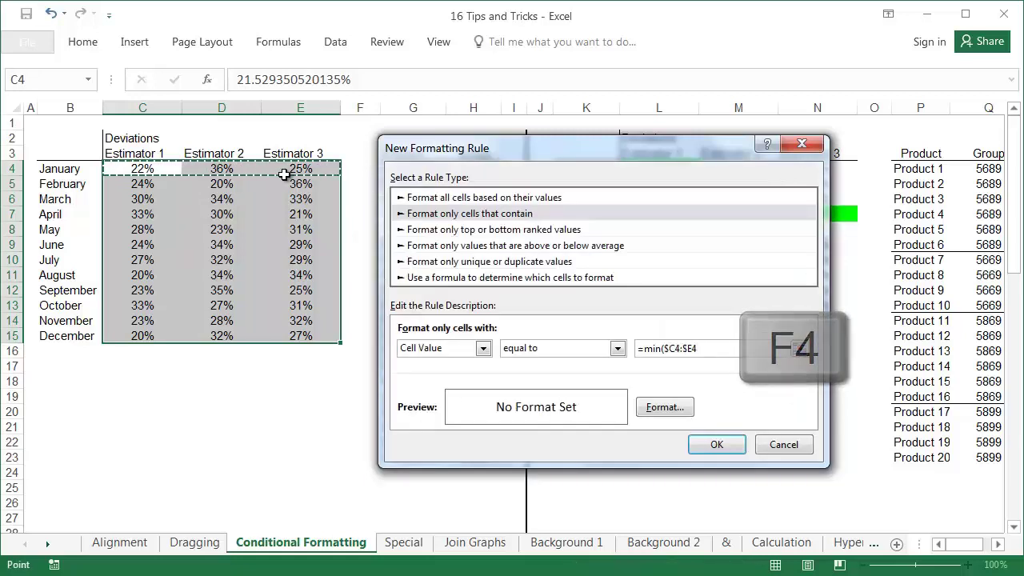
pyautogui.write(')')
# Step: Give matching cells a light green fill and apply the rule
pyautogui.click(665, 408)
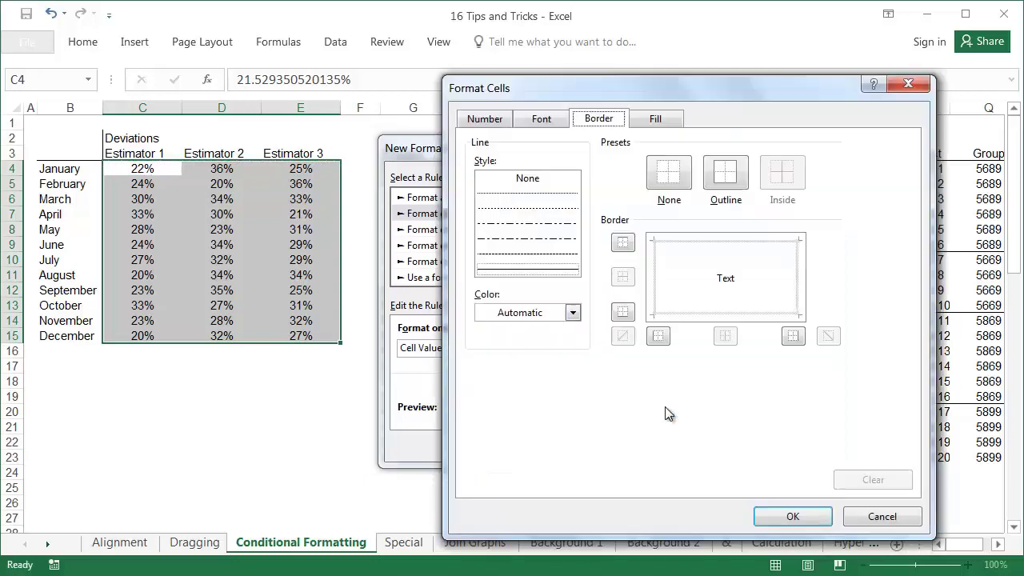
pyautogui.click(655, 122)
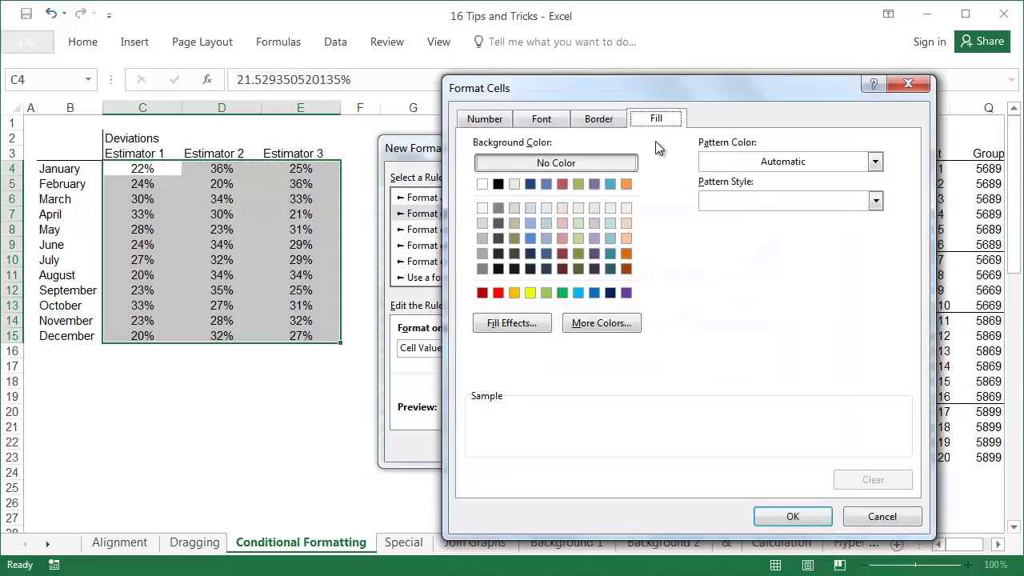
pyautogui.click(546, 293)
pyautogui.click(792, 516)
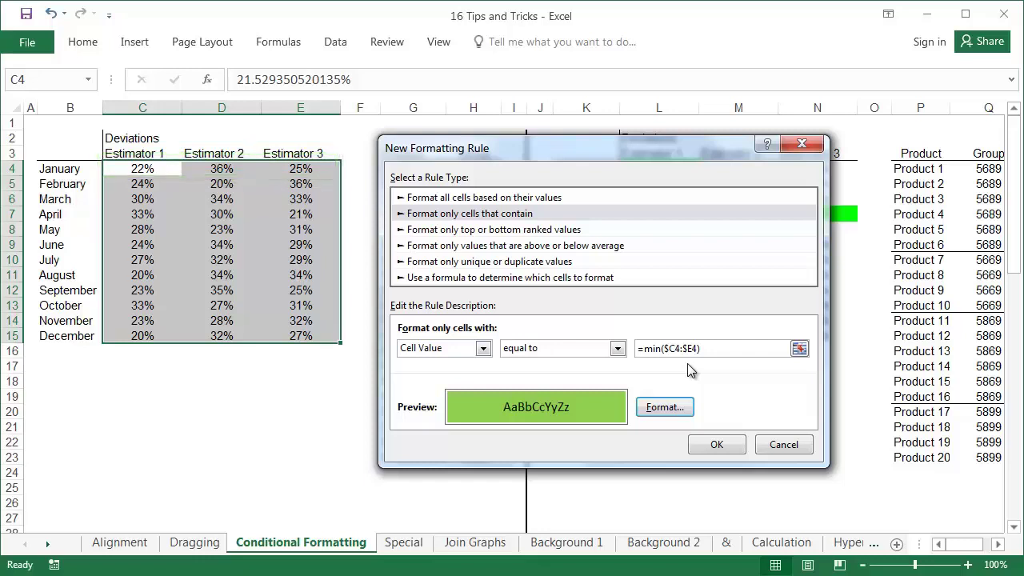
pyautogui.click(717, 444)
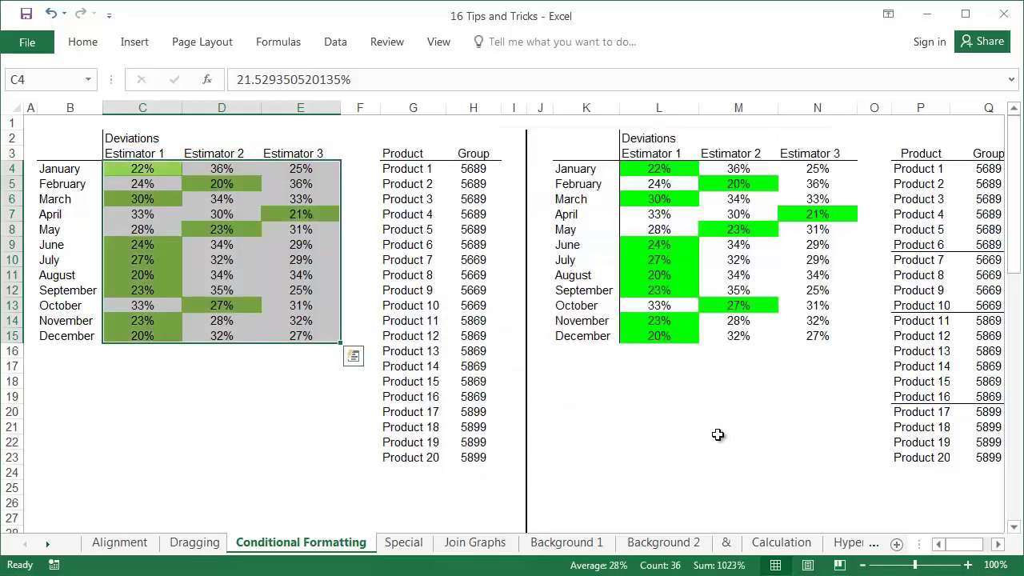
pyautogui.click(261, 386)
pyautogui.click(153, 155)
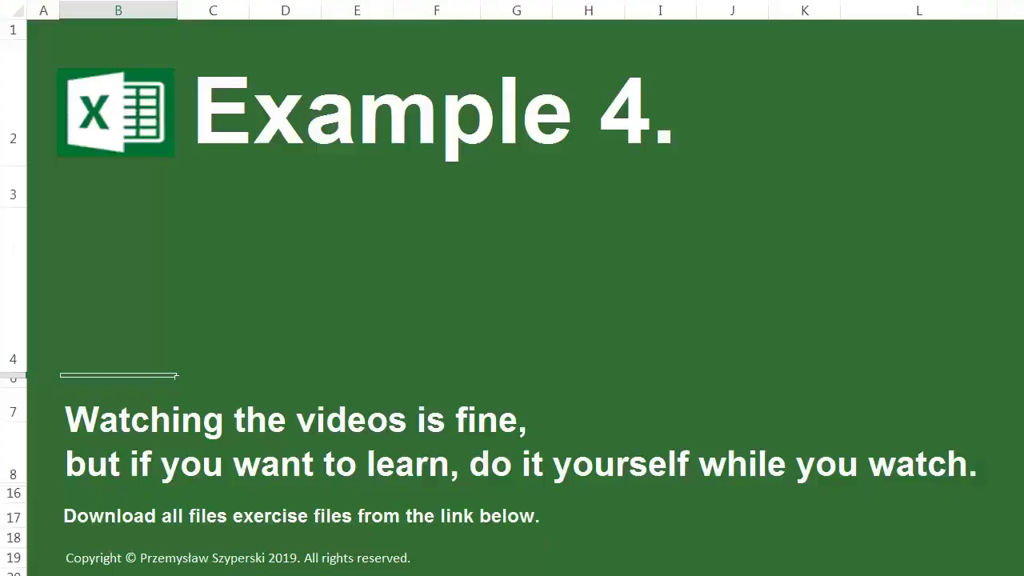
pyautogui.moveTo(176, 375); pyautogui.dragTo(996, 483)
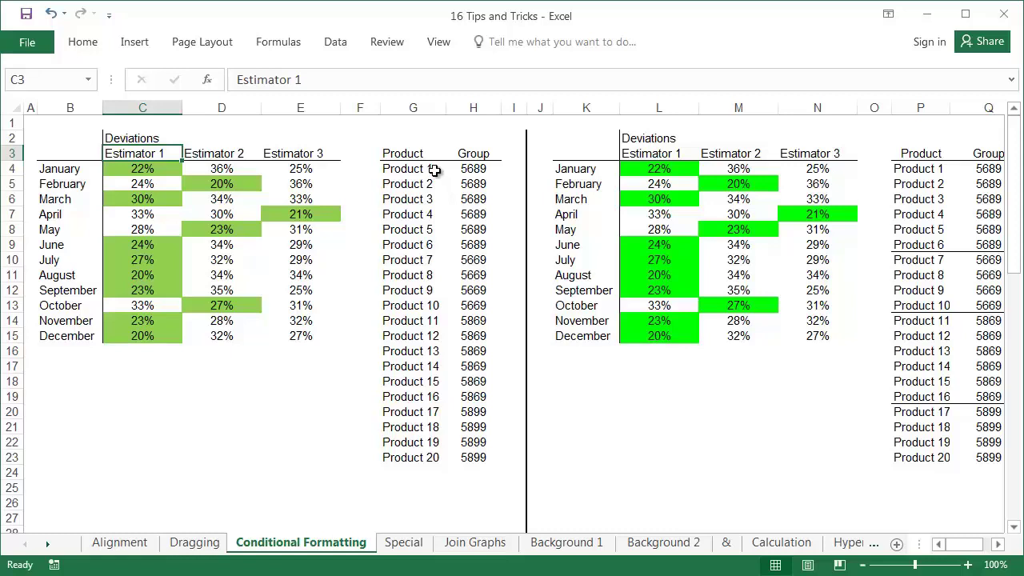
# Step: Check where the Group value changes (after Products 6, 10, 16), then select G4:H23
pyautogui.moveTo(413, 169); pyautogui.dragTo(416, 455)
pyautogui.moveTo(477, 169); pyautogui.dragTo(465, 457)
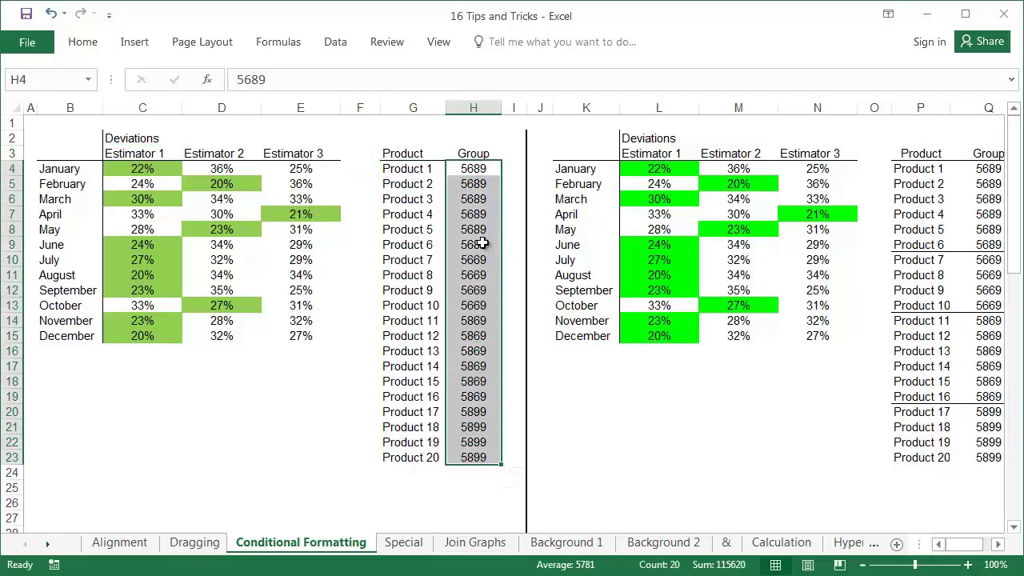
pyautogui.moveTo(482, 244); pyautogui.dragTo(486, 259)
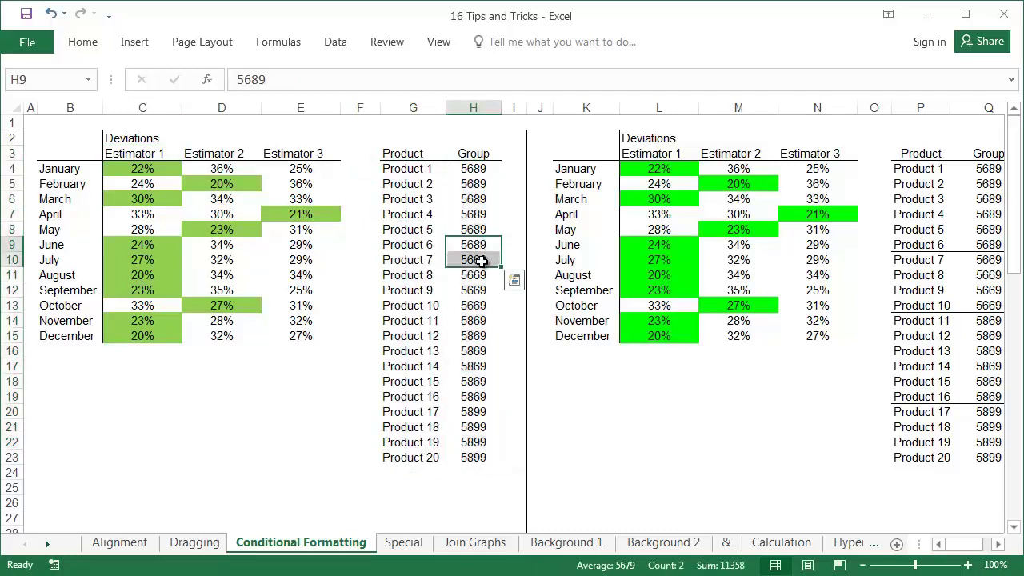
pyautogui.moveTo(480, 291); pyautogui.dragTo(483, 320)
pyautogui.press('Return')
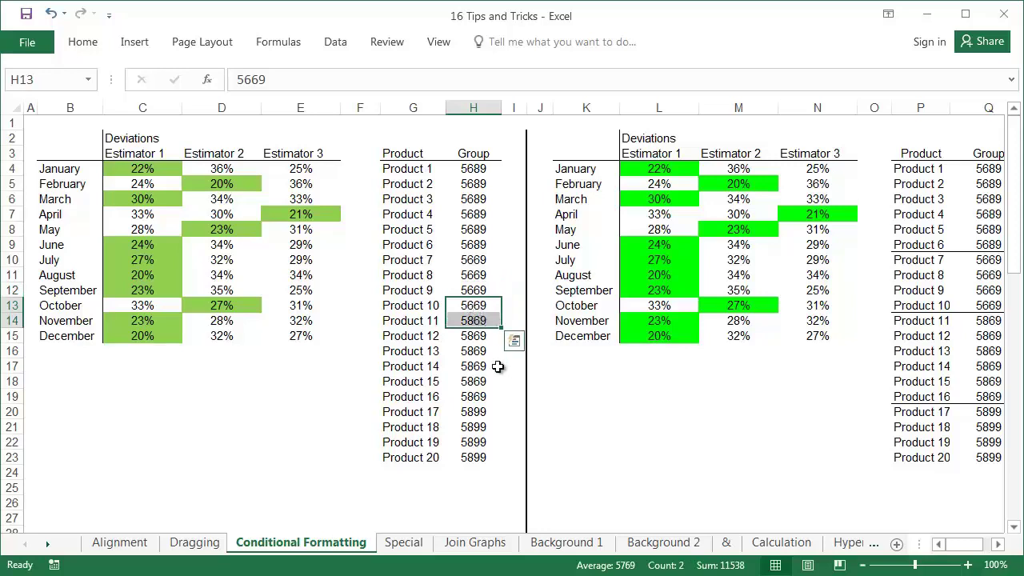
pyautogui.moveTo(480, 381); pyautogui.dragTo(477, 395)
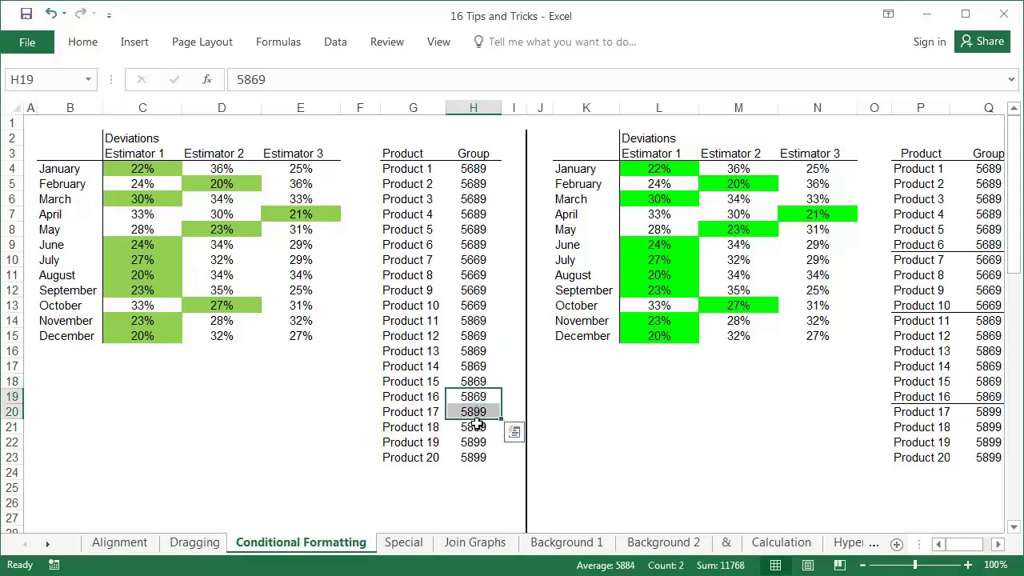
pyautogui.moveTo(423, 168); pyautogui.dragTo(476, 453)
pyautogui.click(83, 42)
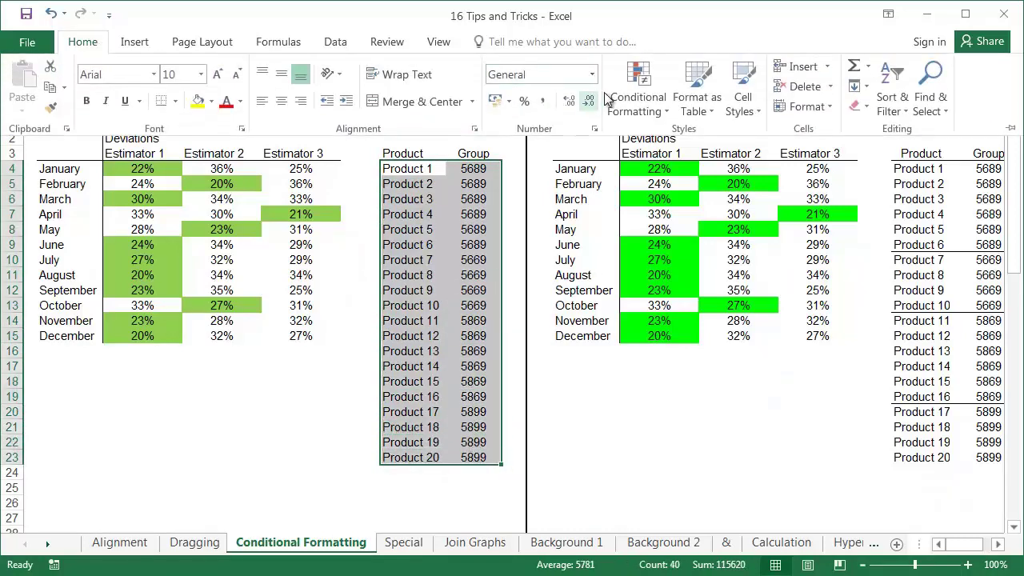
# Step: Add a formula-based rule =$H4<>$H3, anchoring only column H
pyautogui.click(638, 96)
pyautogui.click(649, 329)
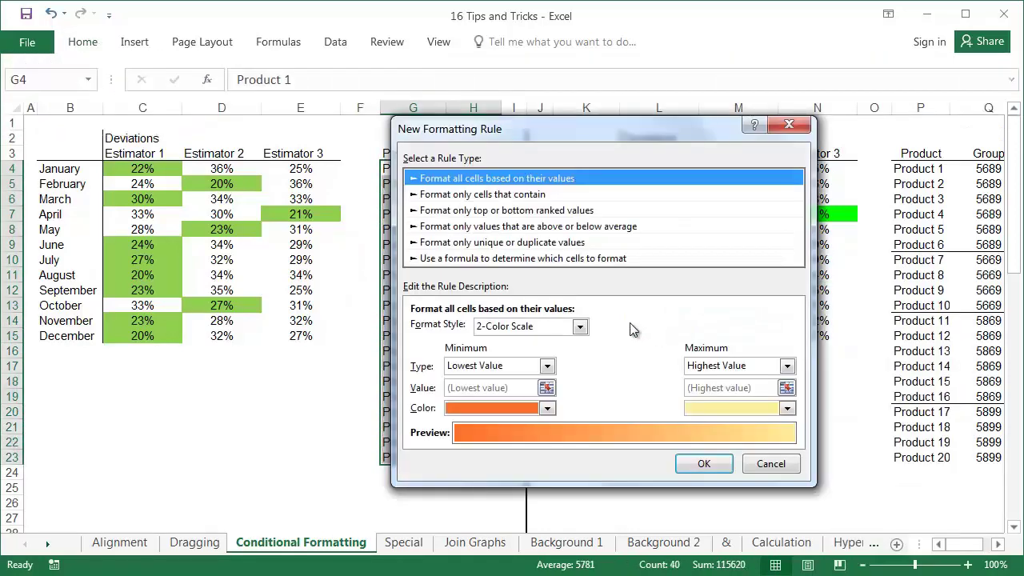
pyautogui.click(507, 259)
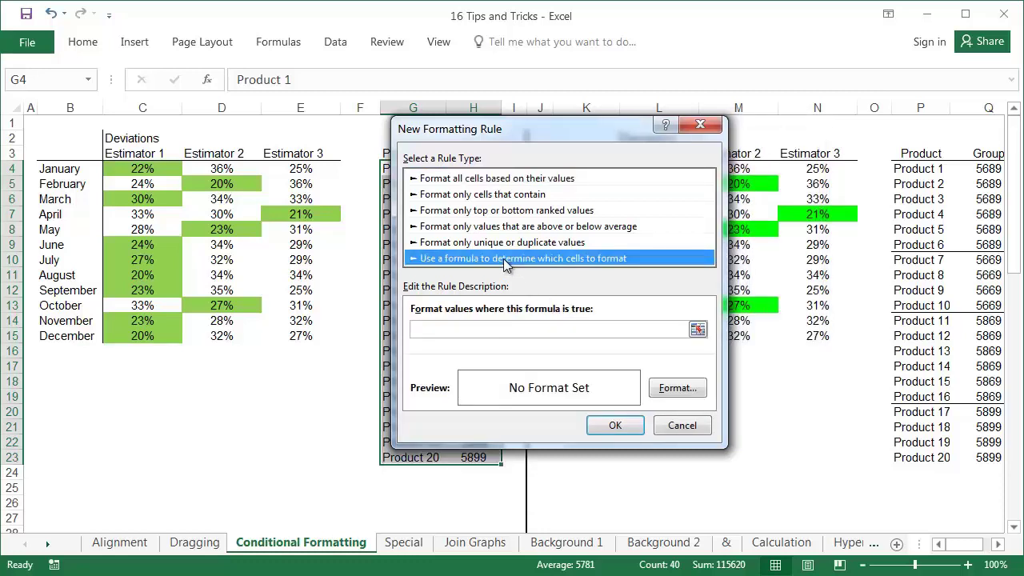
pyautogui.moveTo(516, 137); pyautogui.dragTo(651, 153)
pyautogui.click(641, 347)
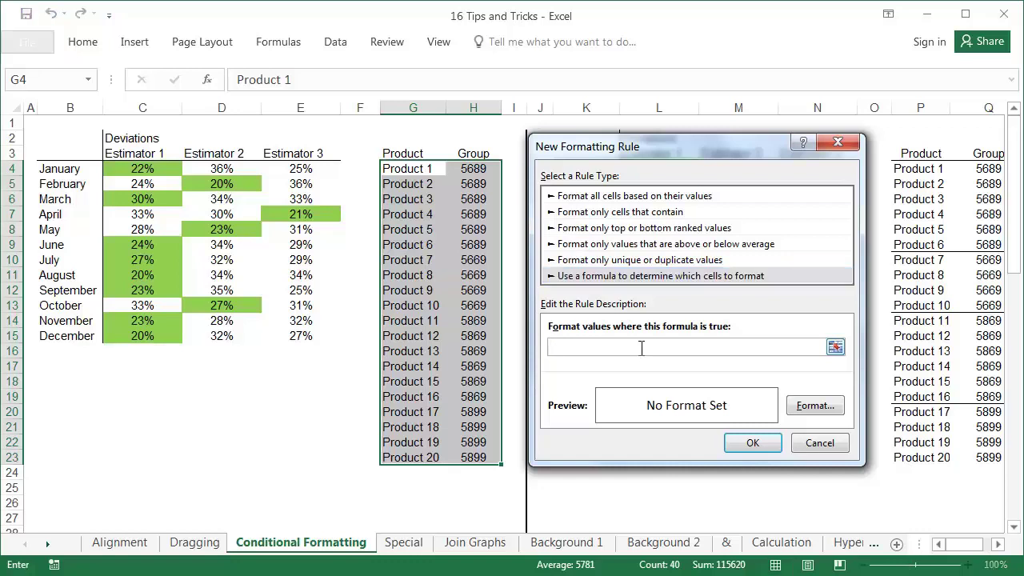
pyautogui.write('=')
pyautogui.click(476, 168)
pyautogui.press('F4')
pyautogui.press('F4')
pyautogui.press('F4')
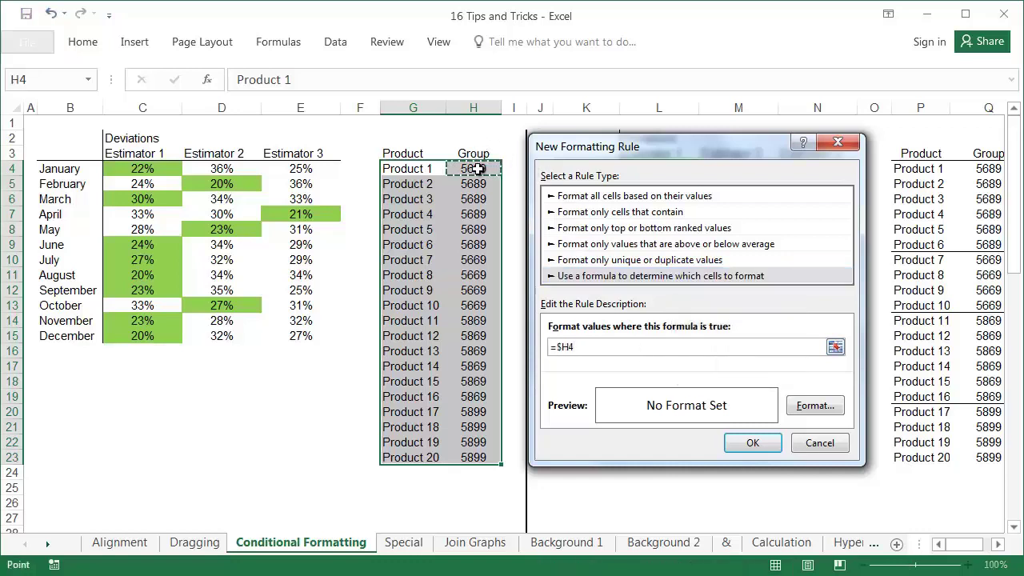
pyautogui.write('<>')
pyautogui.click(472, 154)
pyautogui.press('F4')
pyautogui.press('F4')
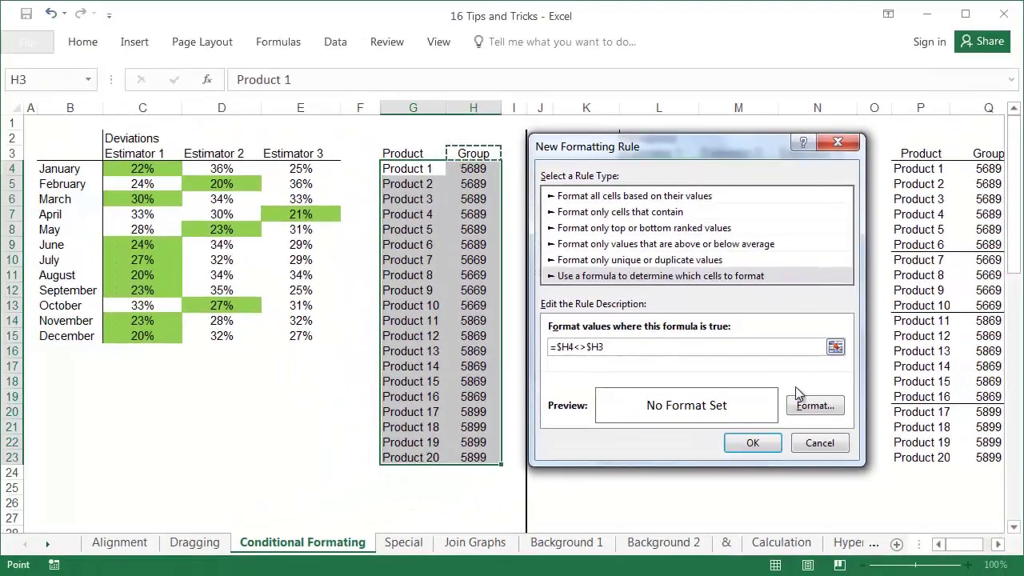
# Step: Give the rule a top border format and apply it to the table
pyautogui.click(815, 405)
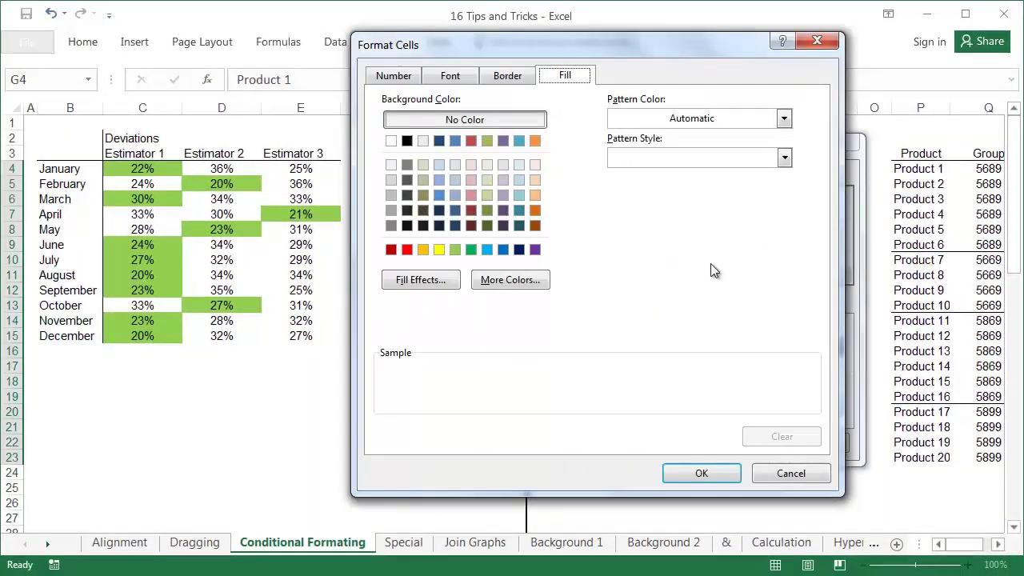
pyautogui.click(504, 76)
pyautogui.click(531, 199)
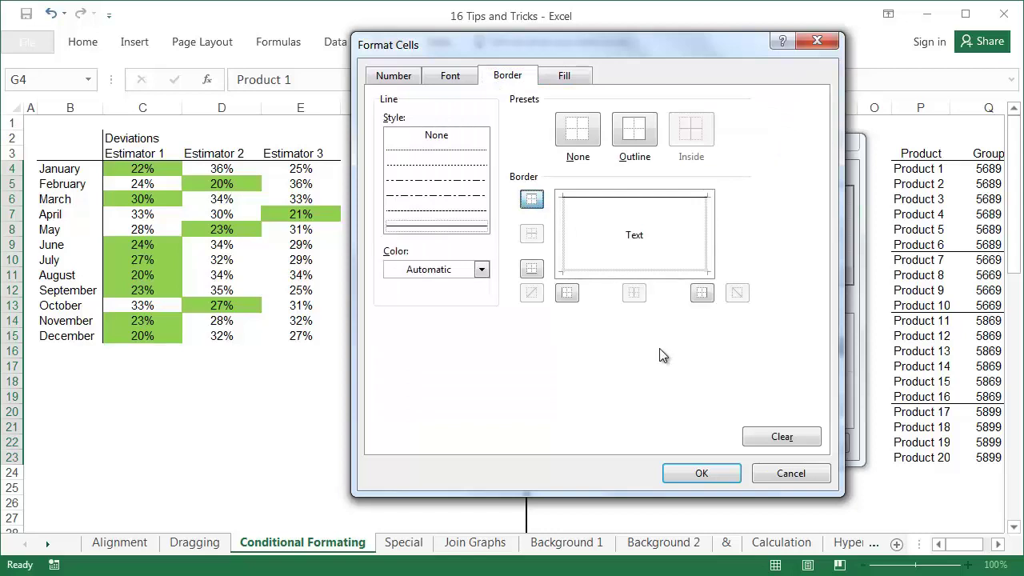
pyautogui.click(704, 474)
pyautogui.click(735, 448)
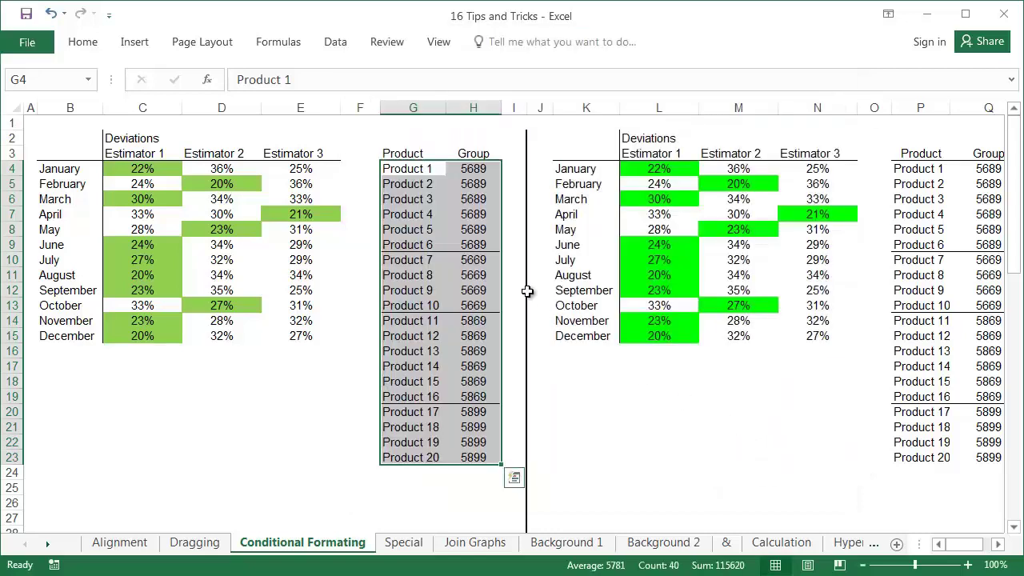
# Step: Check the new dividing lines after Products 6, 10 and 16
pyautogui.moveTo(473, 244); pyautogui.dragTo(488, 260)
pyautogui.moveTo(486, 306); pyautogui.dragTo(484, 320)
pyautogui.moveTo(483, 397); pyautogui.dragTo(487, 412)
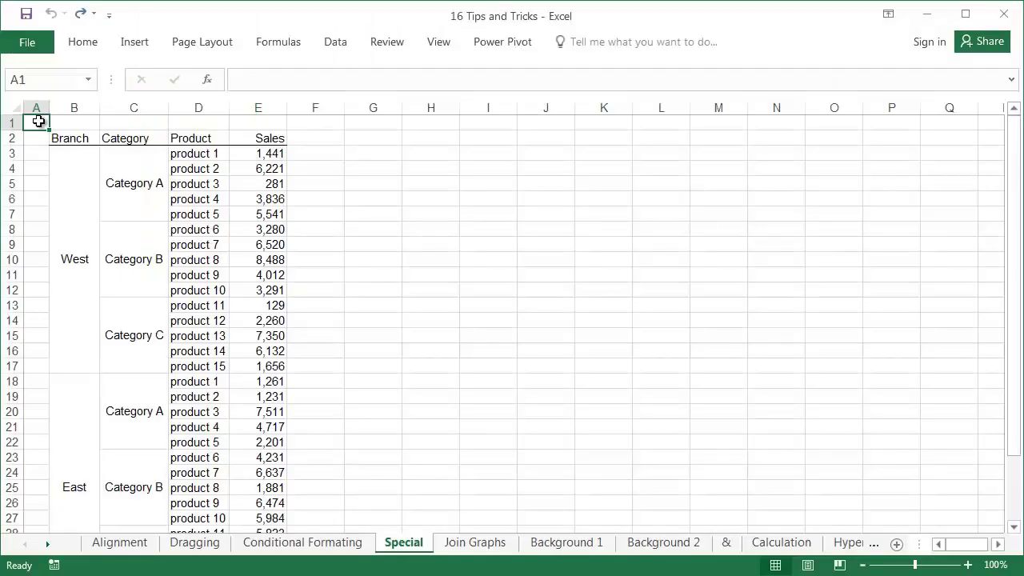
# Step: Inspect the merged West branch and Category A, B and C cells
pyautogui.click(71, 166)
pyautogui.click(131, 173)
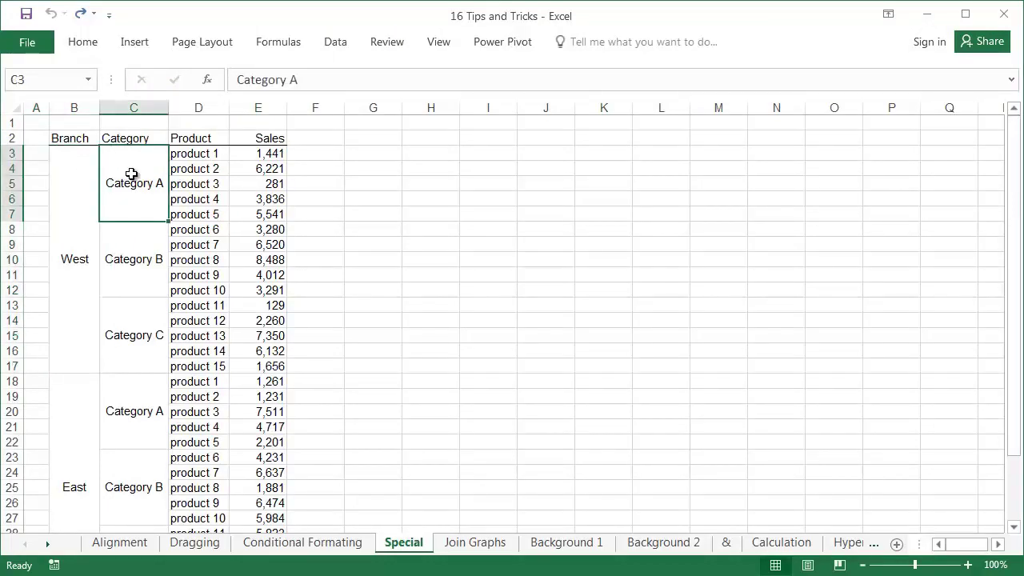
pyautogui.click(138, 252)
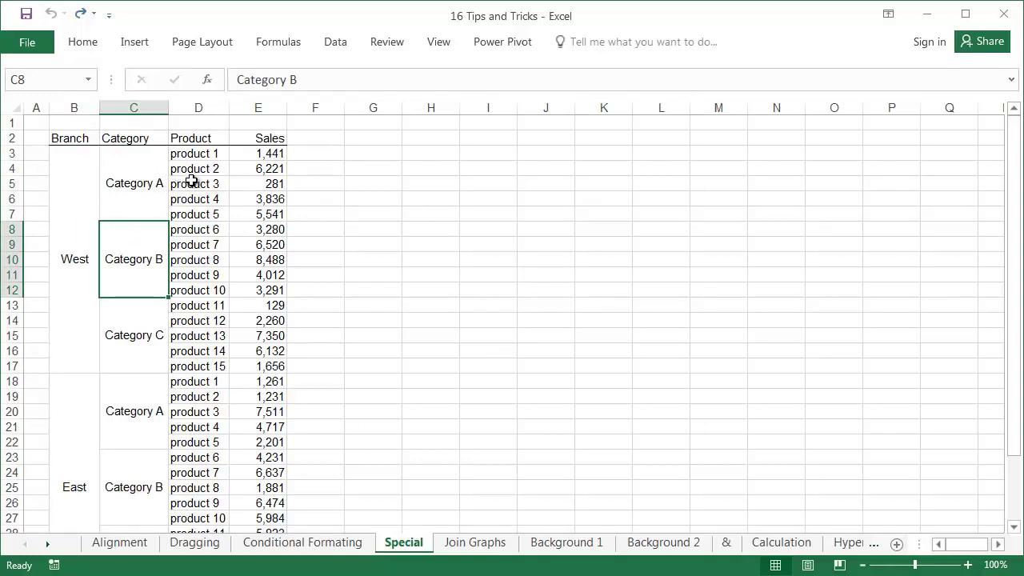
pyautogui.click(153, 306)
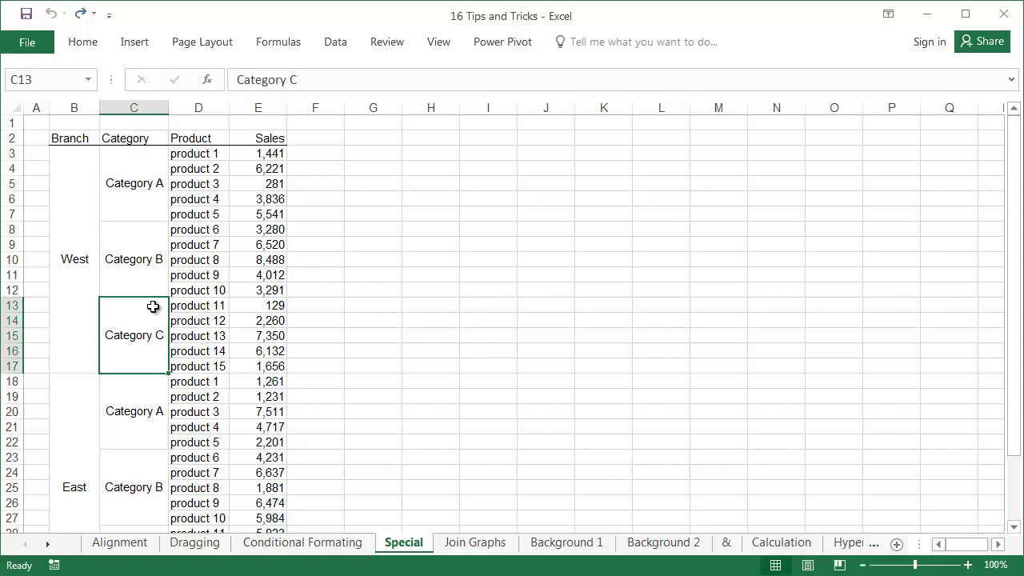
pyautogui.click(211, 273)
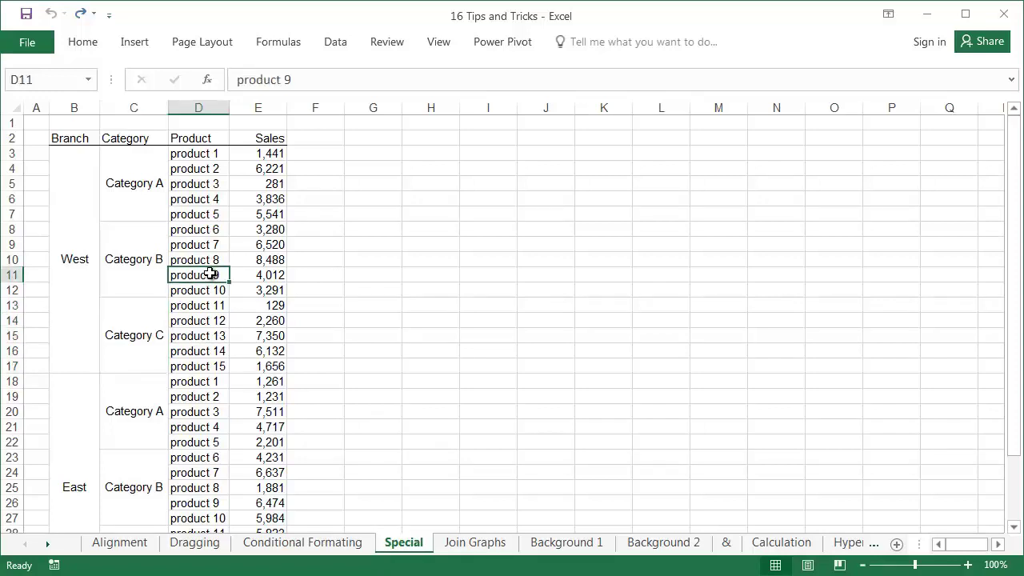
# Step: Select the whole sales table with Ctrl+A and unmerge all its cells
pyautogui.hotkey('ctrl', 'a')
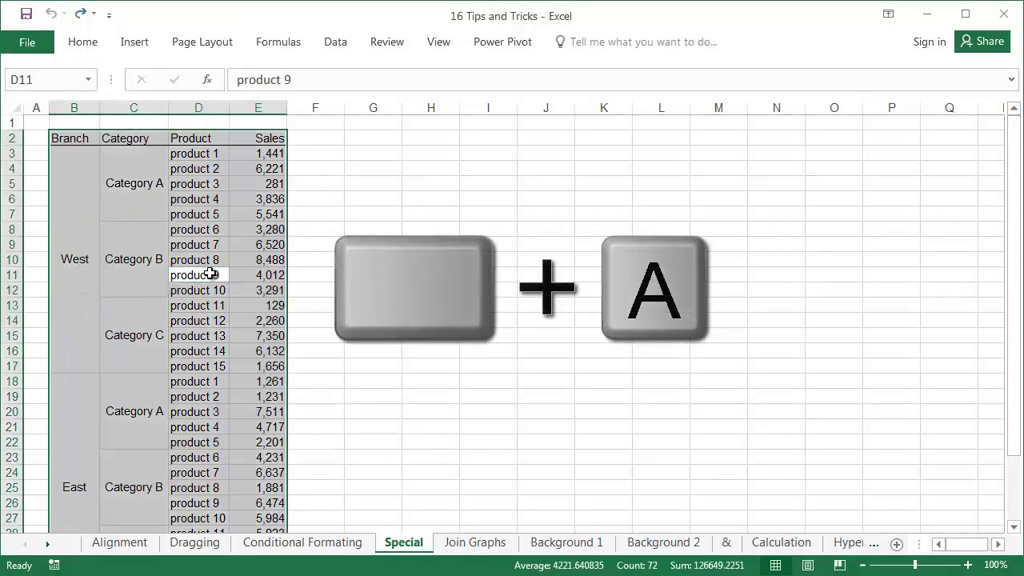
pyautogui.rightClick(208, 136)
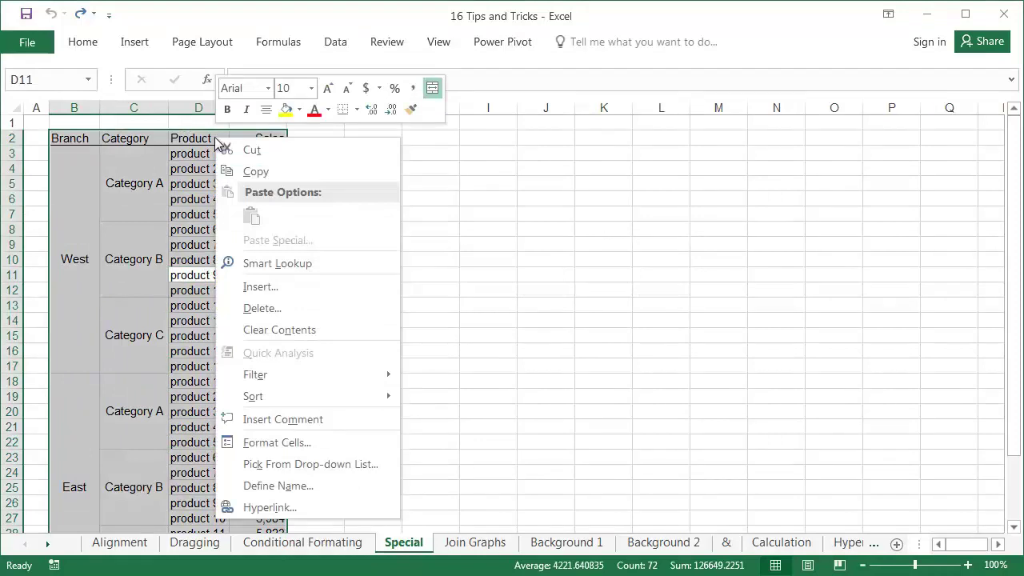
pyautogui.click(432, 88)
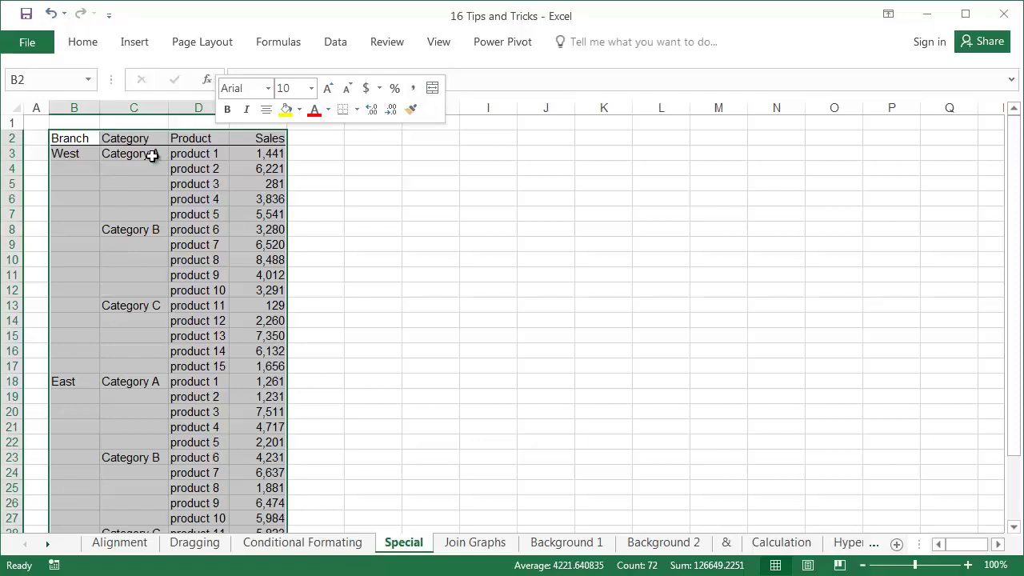
# Step: Select only the blank Branch and Category cells with Go To Special > Blanks
pyautogui.hotkey('ctrl', 'g')
pyautogui.click(491, 353)
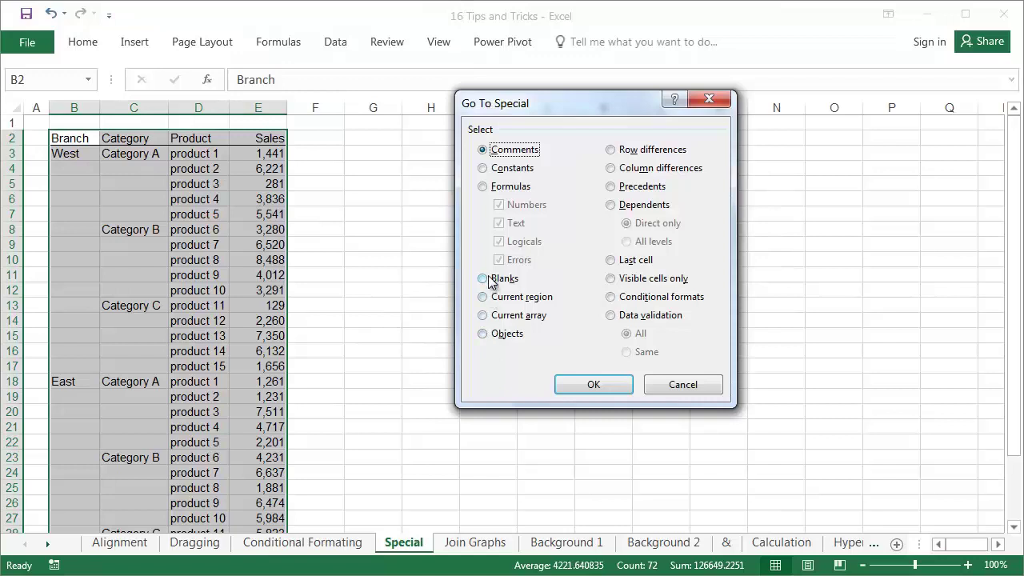
pyautogui.click(492, 282)
pyautogui.click(581, 384)
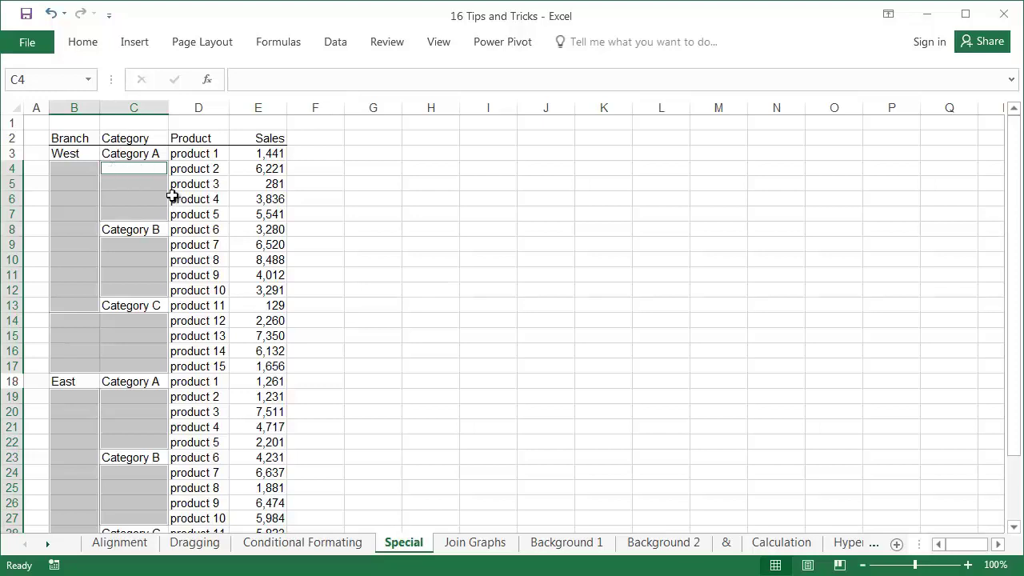
# Step: Fill every selected blank with a formula referencing the cell above, then inspect C9 and B11
pyautogui.write('=')
pyautogui.press('Up')
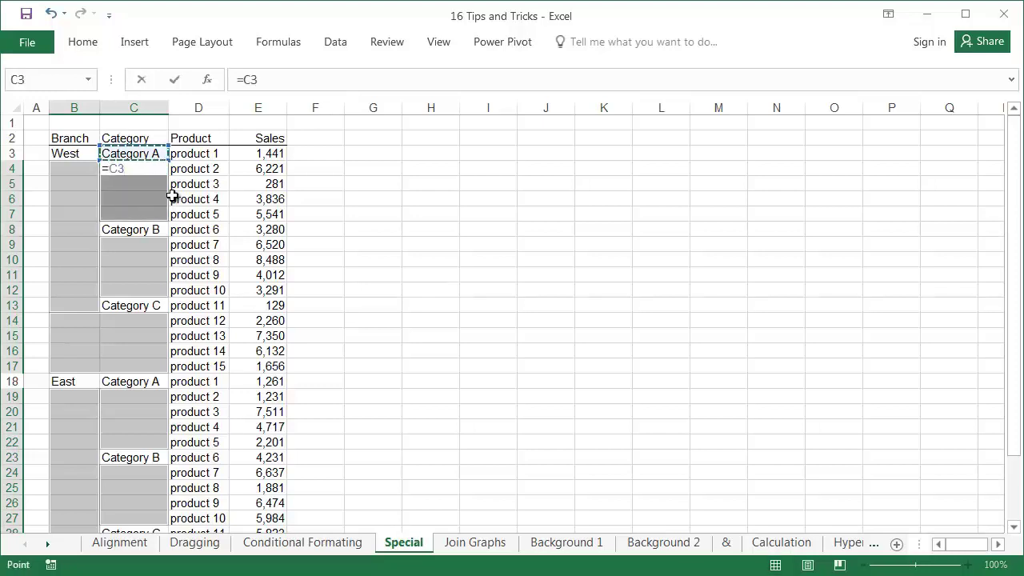
pyautogui.hotkey('ctrl', 'Return')
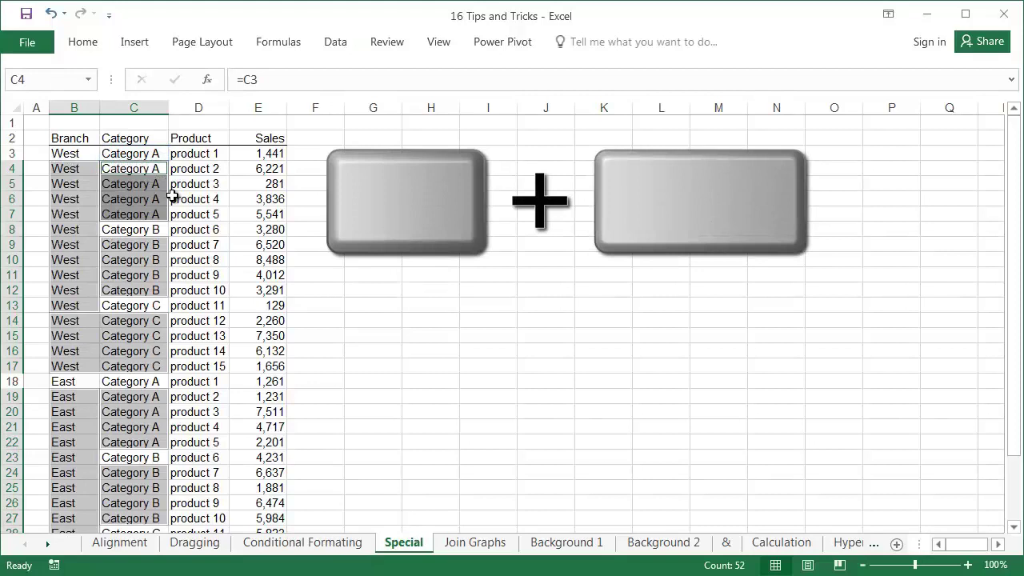
pyautogui.scroll(-3, 217, 235)
pyautogui.scroll(2, 185, 245)
pyautogui.scroll(1, 148, 242)
pyautogui.click(139, 242)
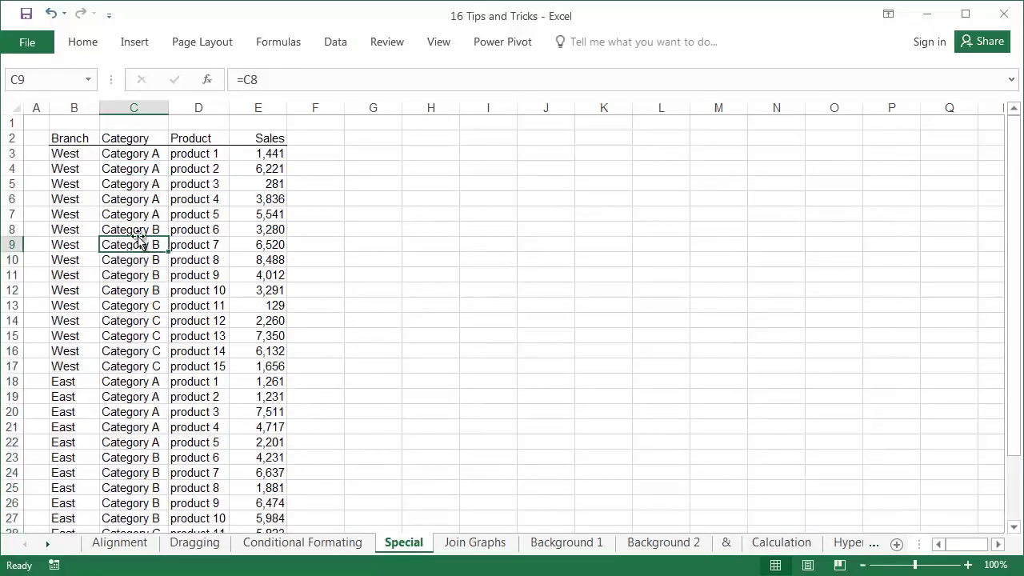
pyautogui.doubleClick(138, 242)
pyautogui.press('Escape')
pyautogui.doubleClick(72, 274)
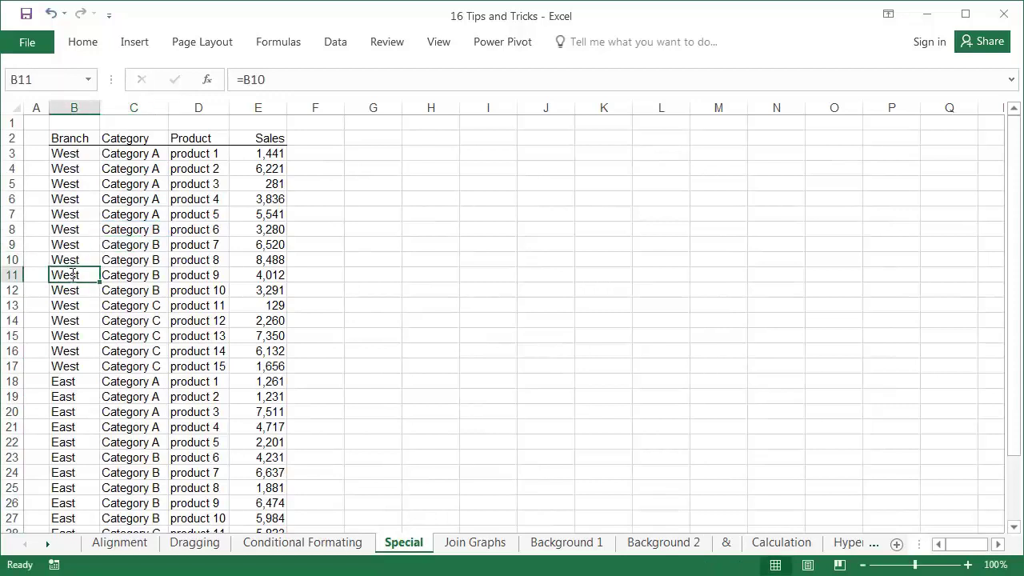
pyautogui.press('Escape')
# Step: Convert columns B and C to fixed values with Paste Values and verify C5, B5 and C7
pyautogui.moveTo(84, 107); pyautogui.dragTo(111, 108)
pyautogui.hotkey('ctrl', 'c')
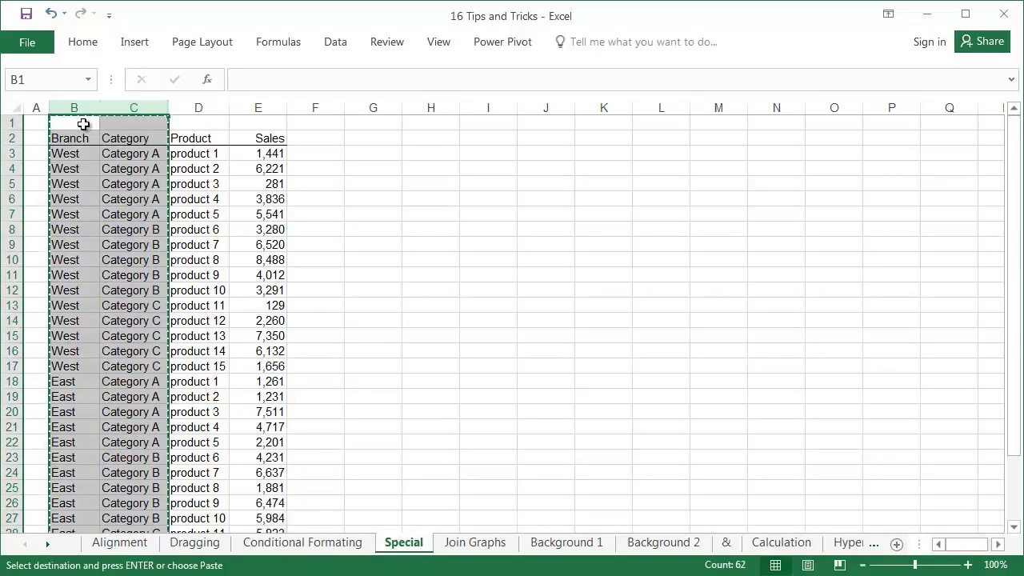
pyautogui.rightClick(83, 124)
pyautogui.click(145, 202)
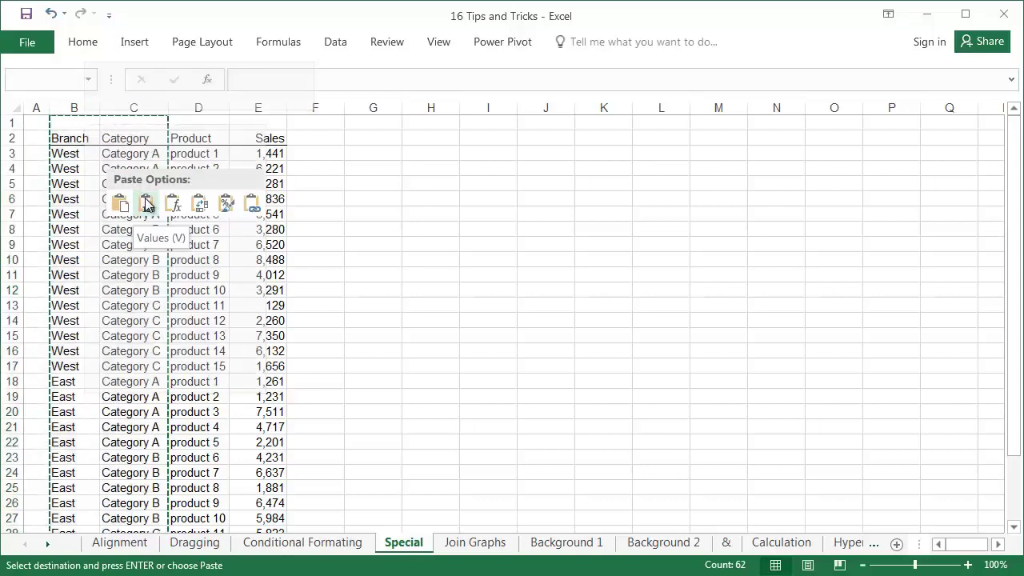
pyautogui.click(144, 185)
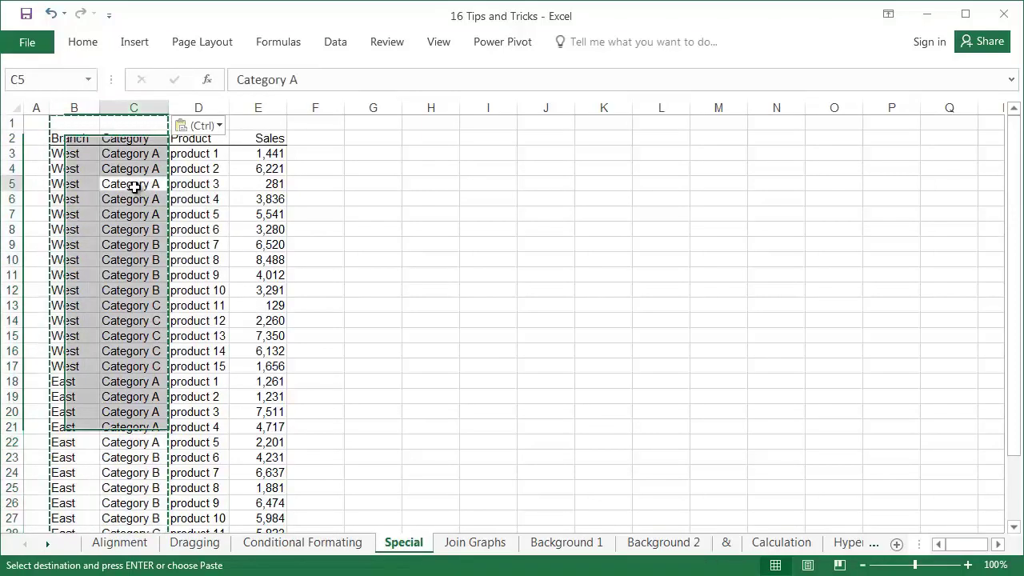
pyautogui.click(74, 184)
pyautogui.click(152, 214)
pyautogui.press('Escape')
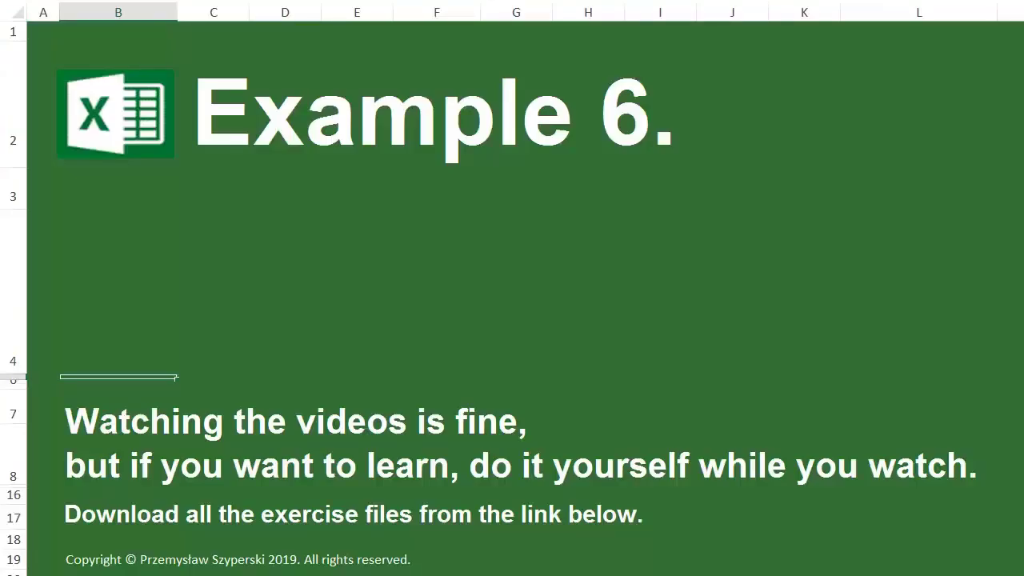
# Step: Move to the Join Graphs sheet with its separate Firm A and Firm B charts
pyautogui.click(520, 432)
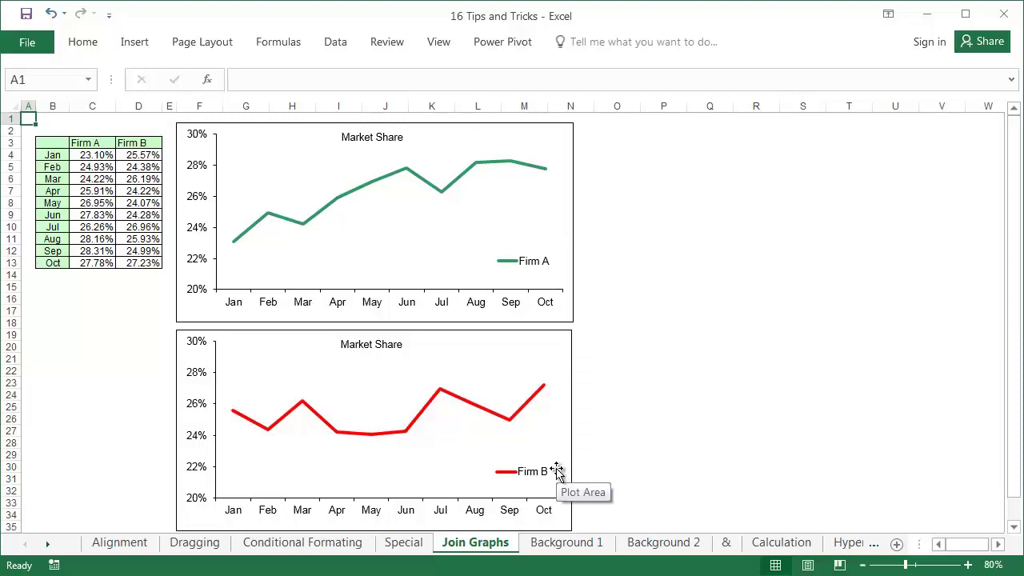
# Step: Paste the Firm B chart's series into the Firm A Market Share chart and raise its legend
pyautogui.click(560, 340)
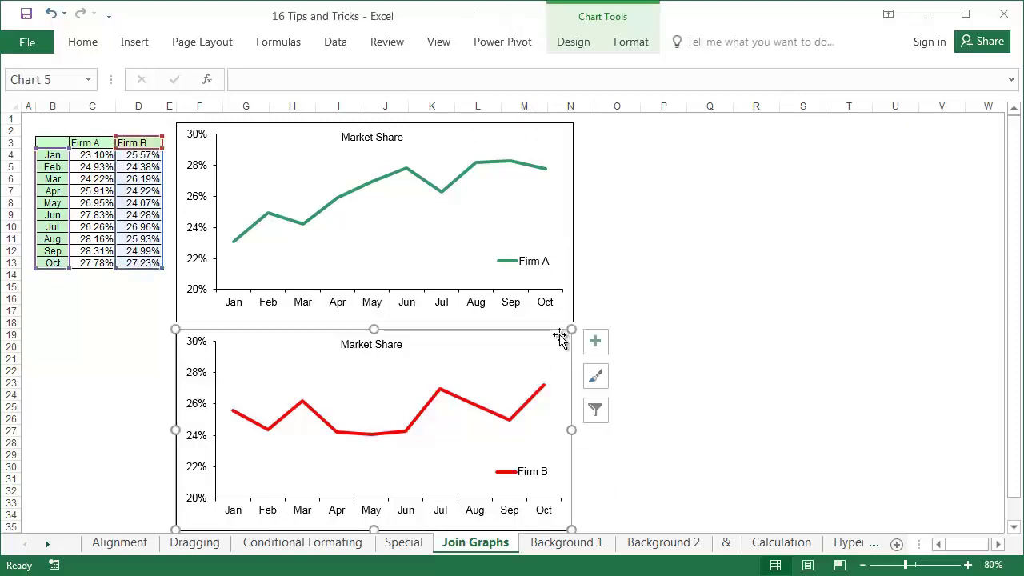
pyautogui.hotkey('ctrl', 'c')
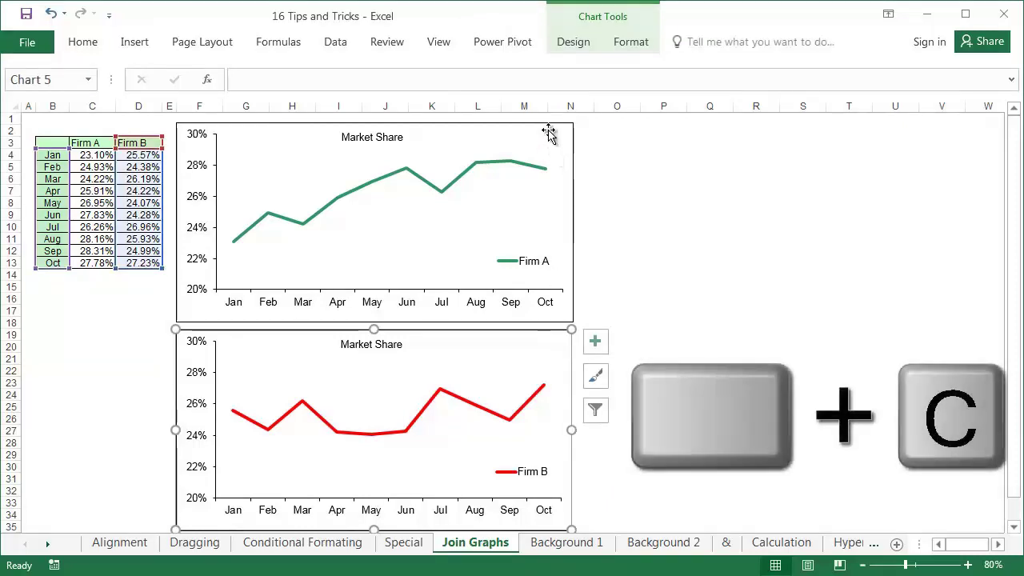
pyautogui.click(548, 132)
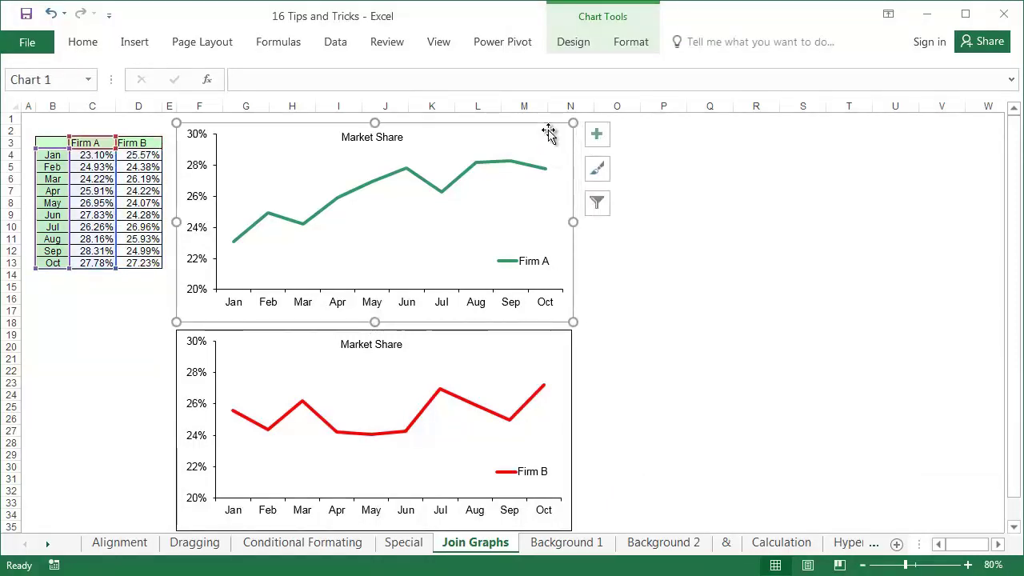
pyautogui.hotkey('ctrl', 'v')
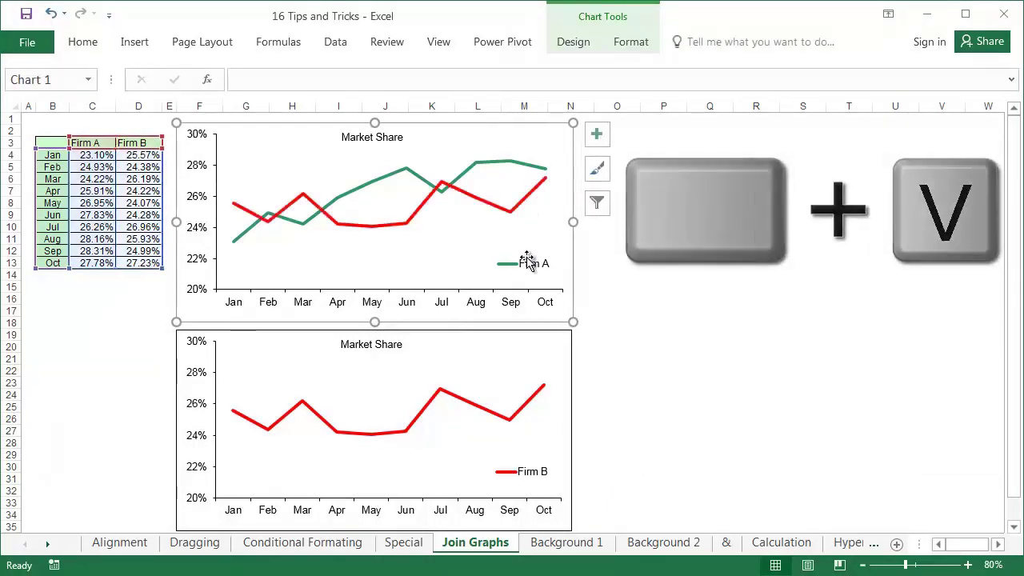
pyautogui.click(524, 261)
pyautogui.moveTo(526, 259); pyautogui.dragTo(521, 230)
pyautogui.click(630, 260)
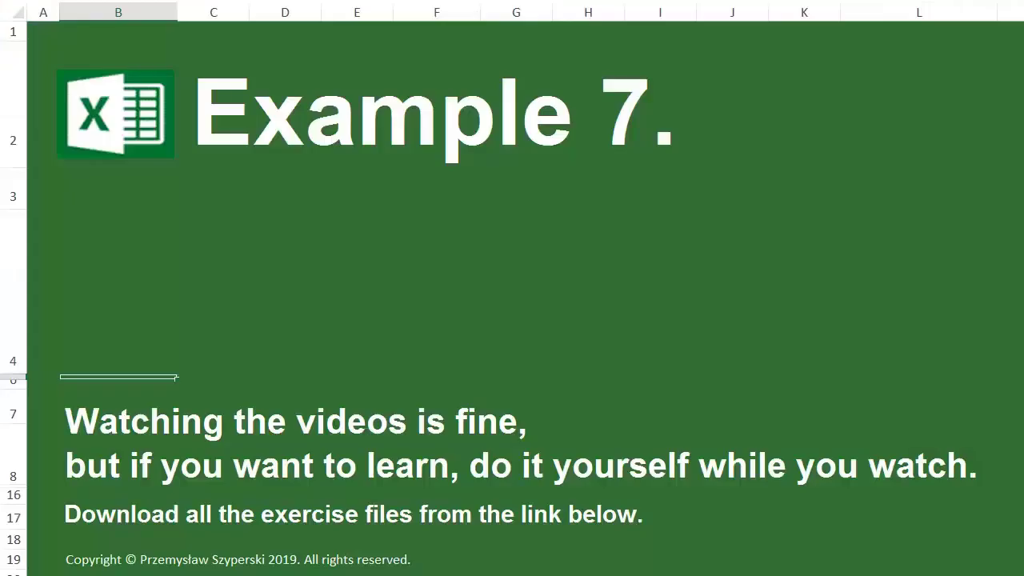
# Step: Move to the Background sheet with its two monthly Area tables
pyautogui.click(528, 432)
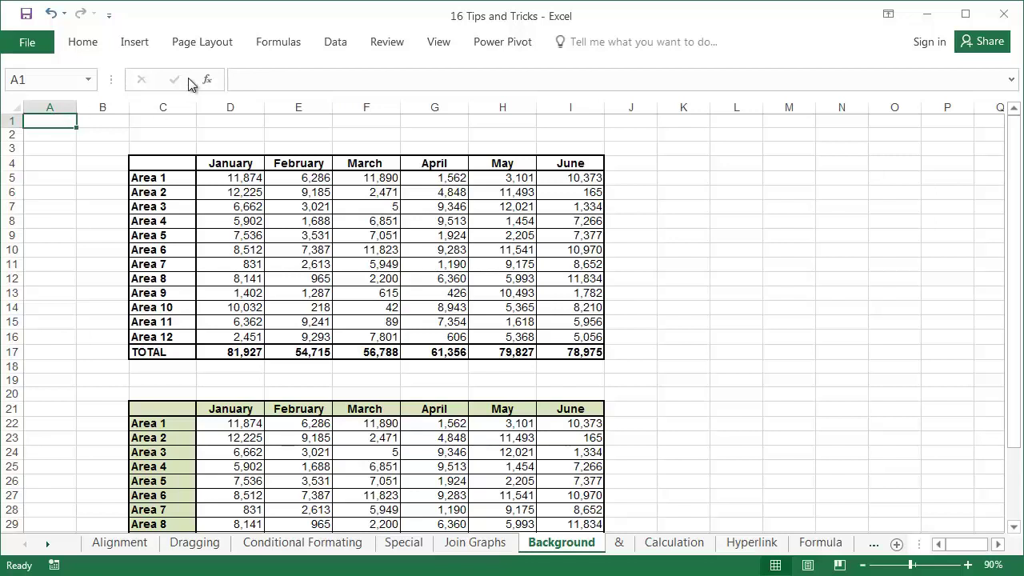
# Step: Set the LOGO image file as the tiled background picture of the Background sheet
pyautogui.click(204, 43)
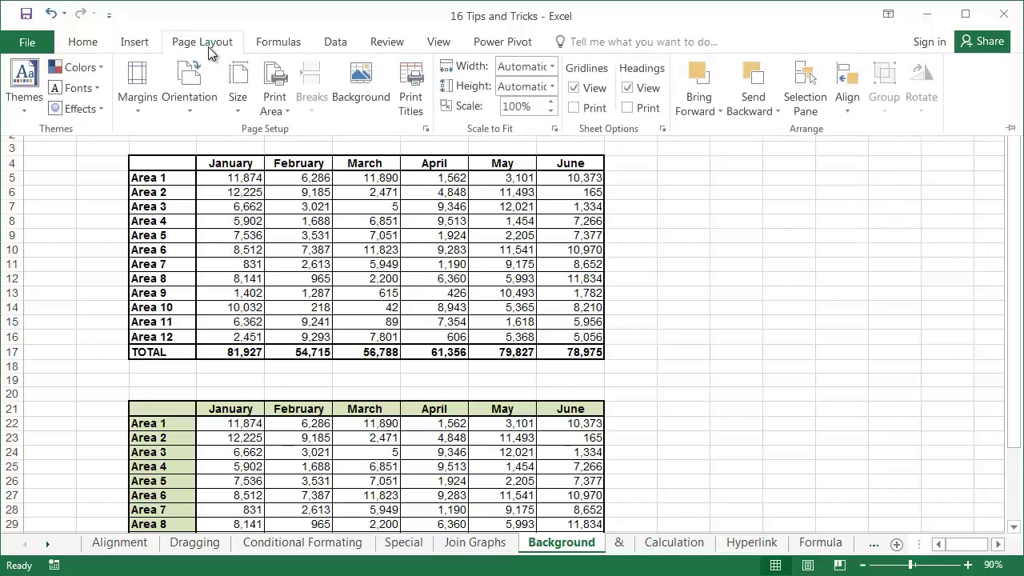
pyautogui.click(346, 97)
pyautogui.click(297, 237)
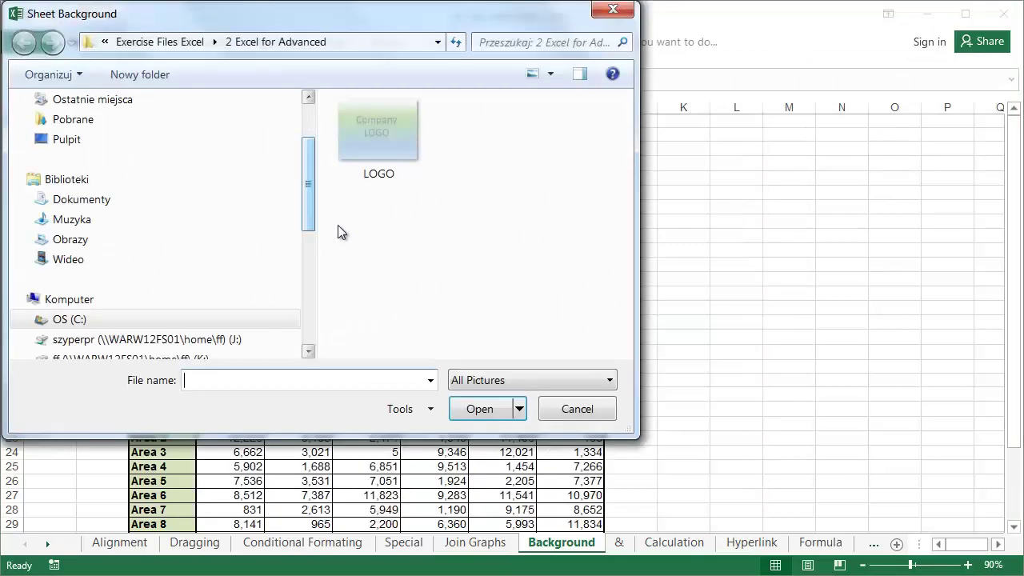
pyautogui.click(366, 155)
pyautogui.click(464, 411)
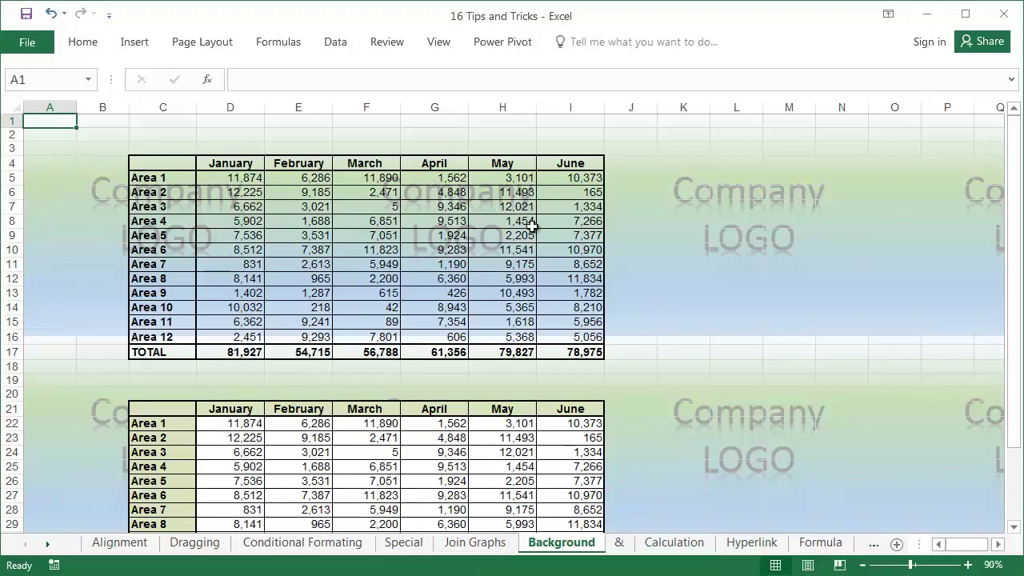
# Step: Adjust column A from its context menu and hide columns K through the last column
pyautogui.scroll(-4, 459, 249)
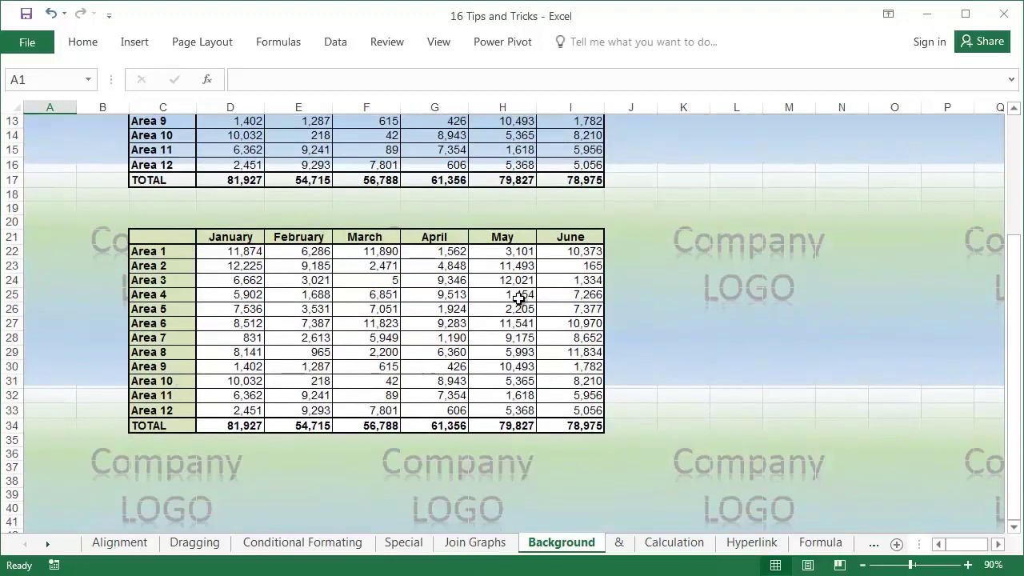
pyautogui.scroll(4, 518, 297)
pyautogui.click(51, 107)
pyautogui.rightClick(56, 107)
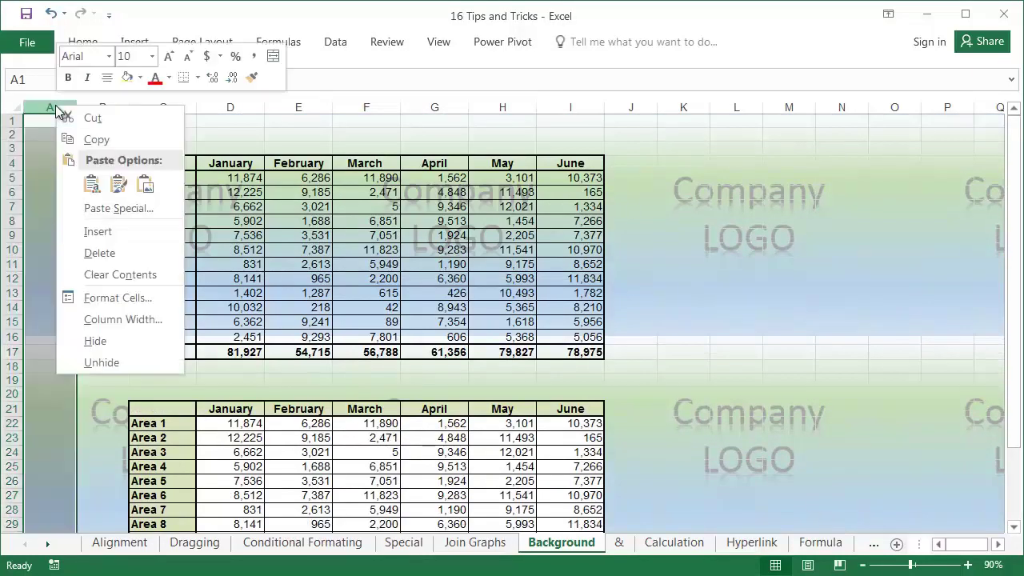
pyautogui.click(12, 121)
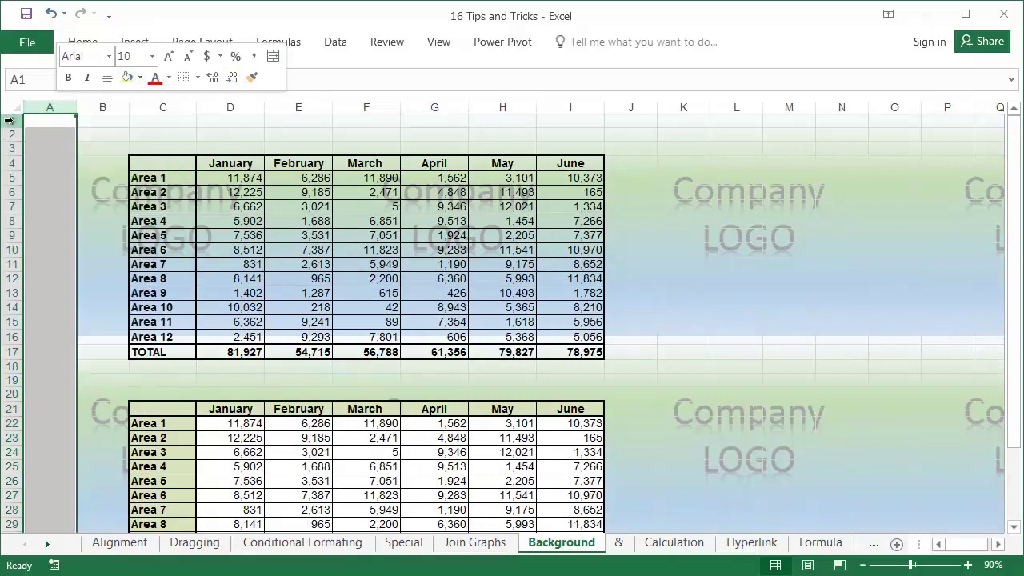
pyautogui.click(683, 108)
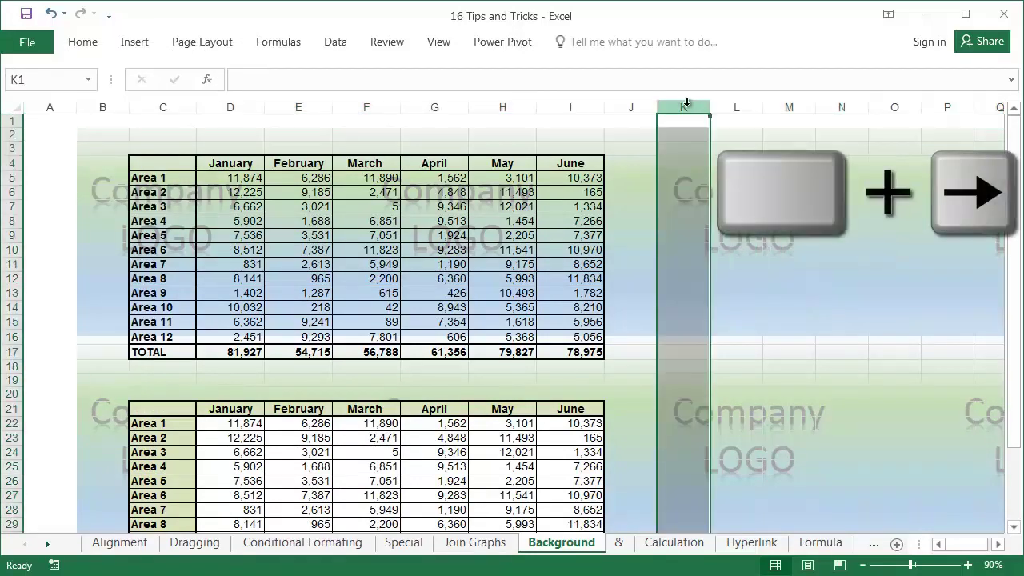
pyautogui.hotkey('ctrl', 'Right')
pyautogui.rightClick(686, 104)
pyautogui.click(726, 339)
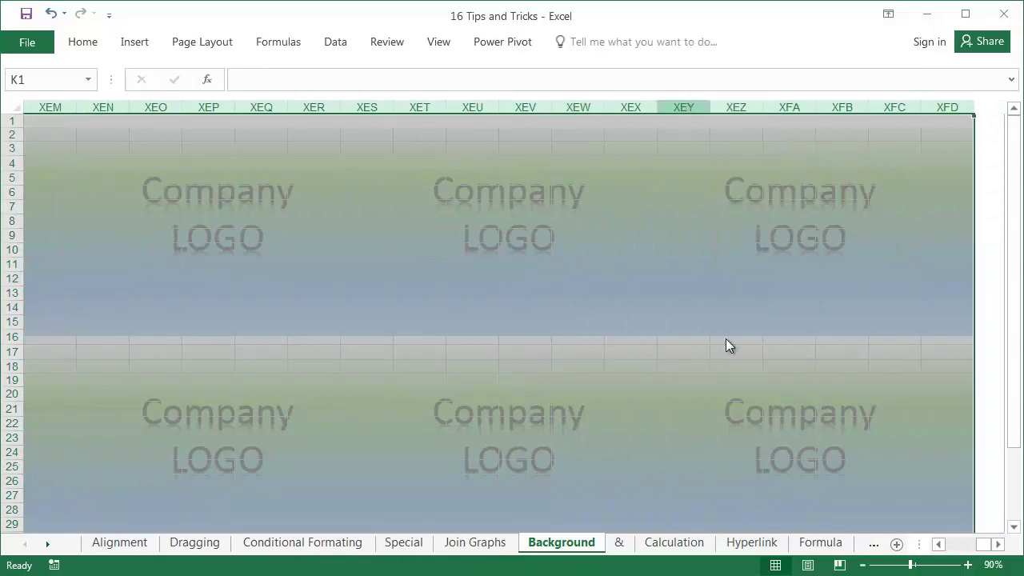
pyautogui.click(939, 543)
pyautogui.click(939, 543)
pyautogui.click(938, 543)
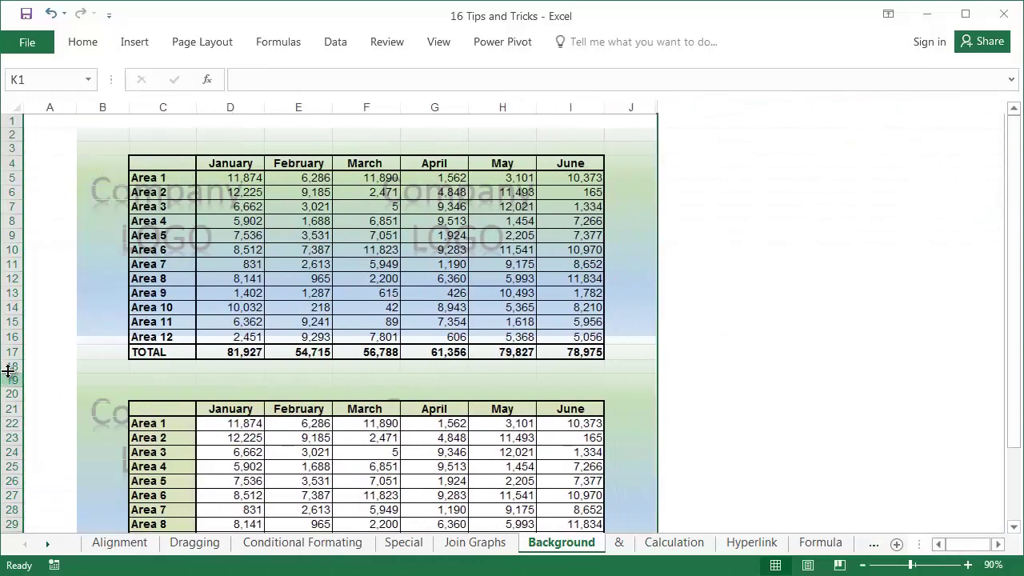
# Step: Hide rows 41 through the last row of the sheet
pyautogui.scroll(-5, 55, 371)
pyautogui.click(11, 486)
pyautogui.hotkey('ctrl', 'shift', 'Down')
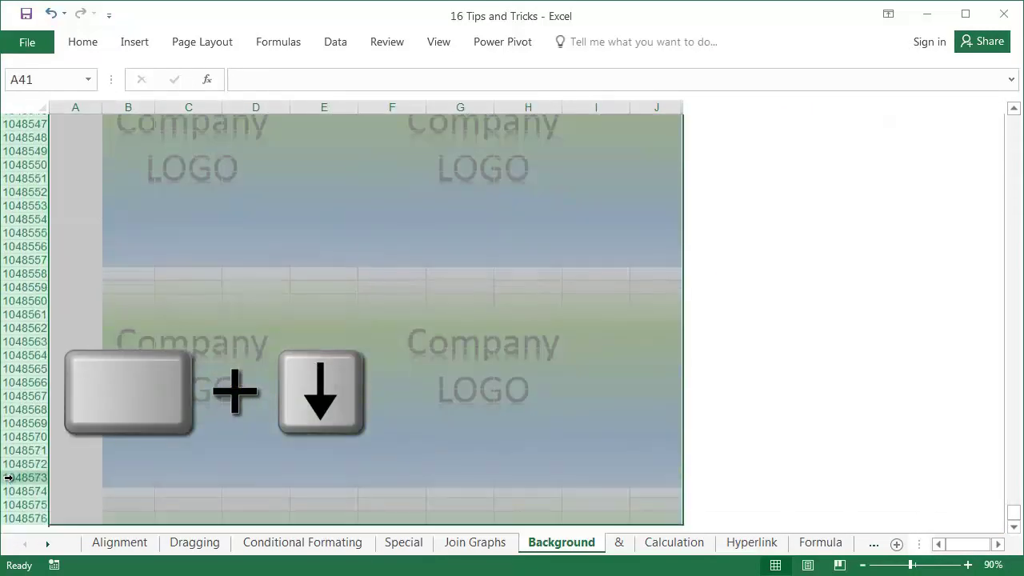
pyautogui.rightClick(243, 454)
pyautogui.click(276, 421)
pyautogui.scroll(9, 277, 297)
# Step: Turn off the gridlines and the row and column headings
pyautogui.click(437, 44)
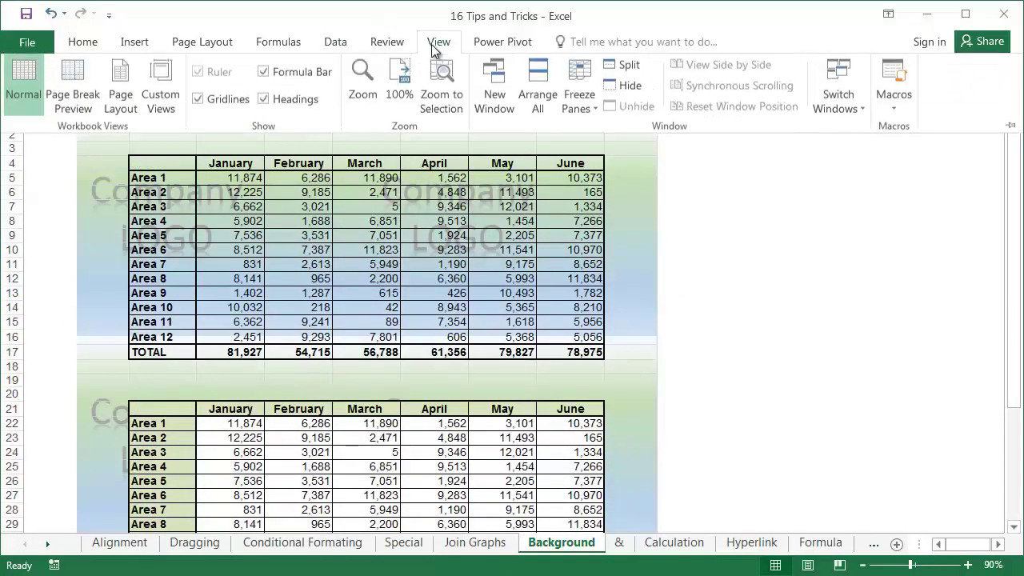
pyautogui.click(233, 101)
pyautogui.click(272, 101)
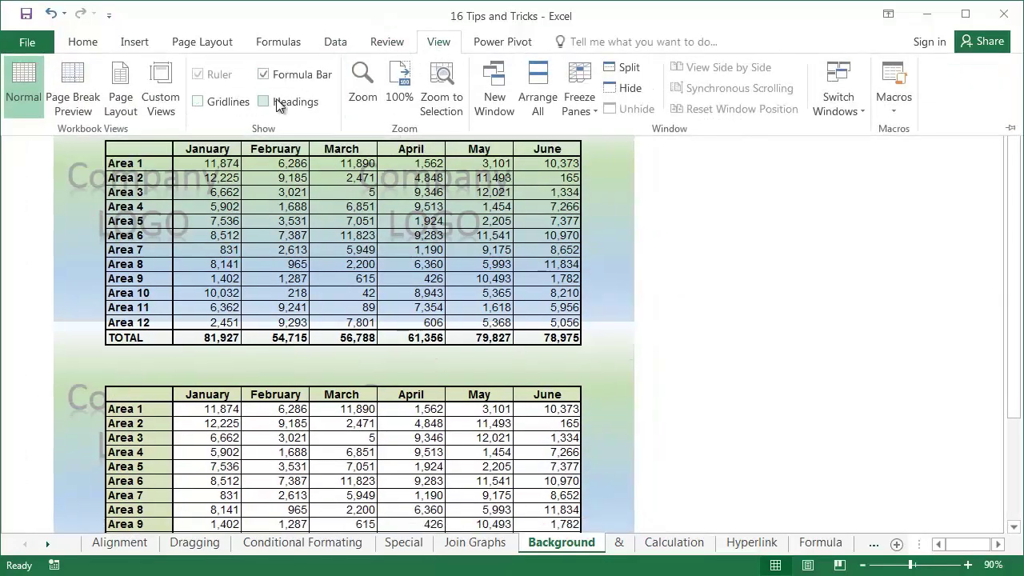
pyautogui.click(118, 166)
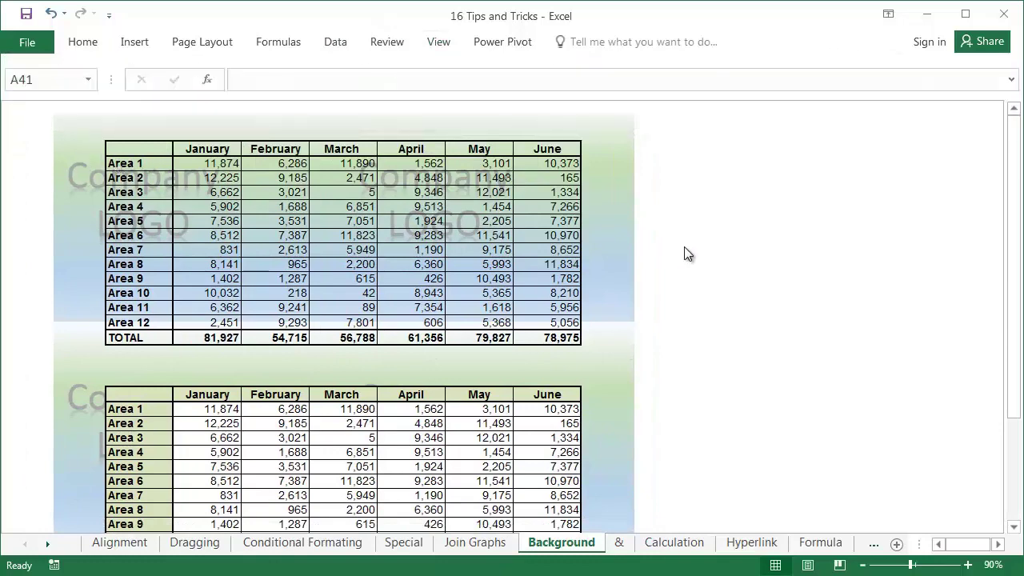
# Step: Delete the LOGO background image from the sheet with Delete Background
pyautogui.scroll(-1, 684, 254)
pyautogui.scroll(-1, 684, 254)
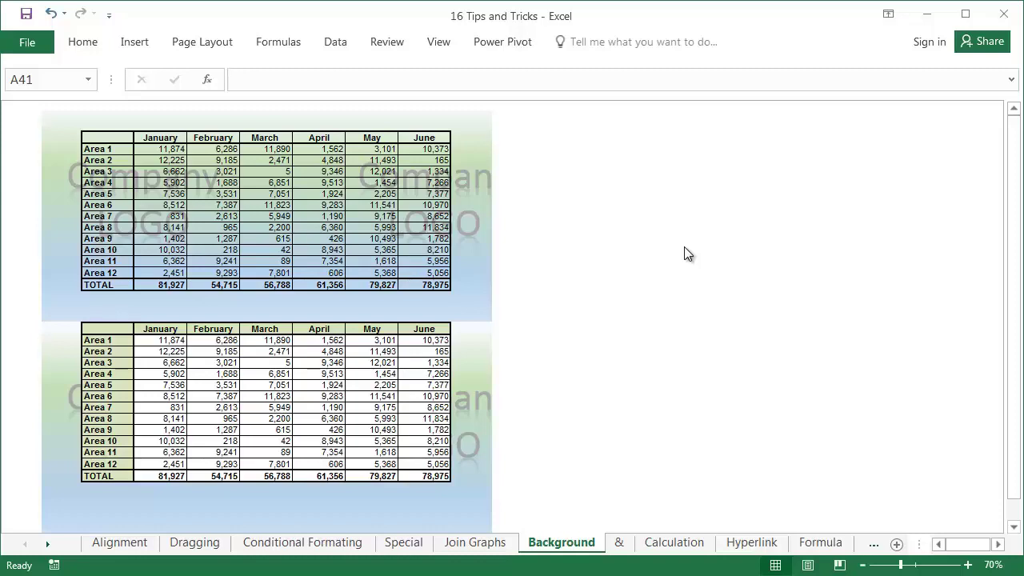
pyautogui.scroll(-1, 685, 246)
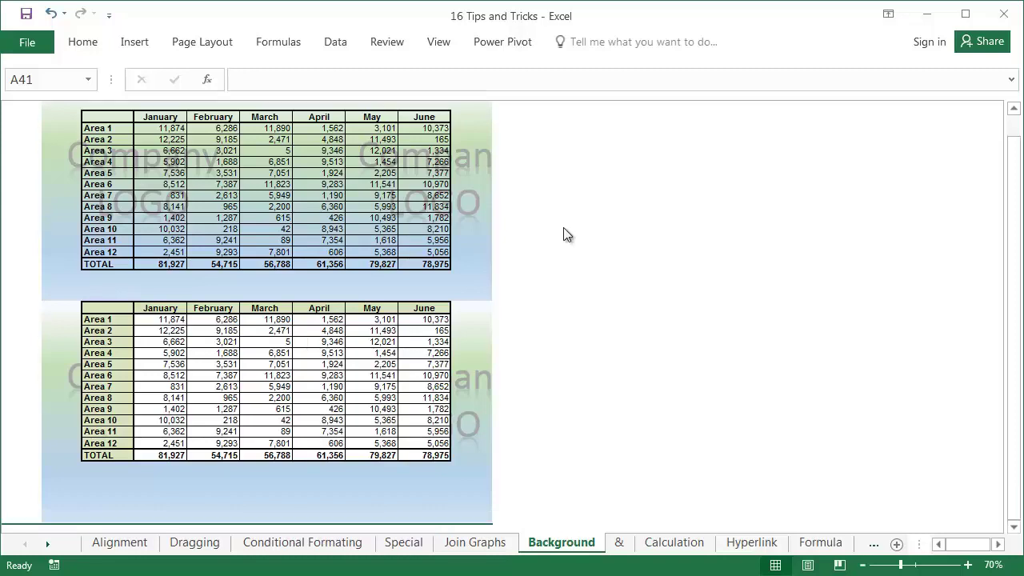
pyautogui.click(215, 44)
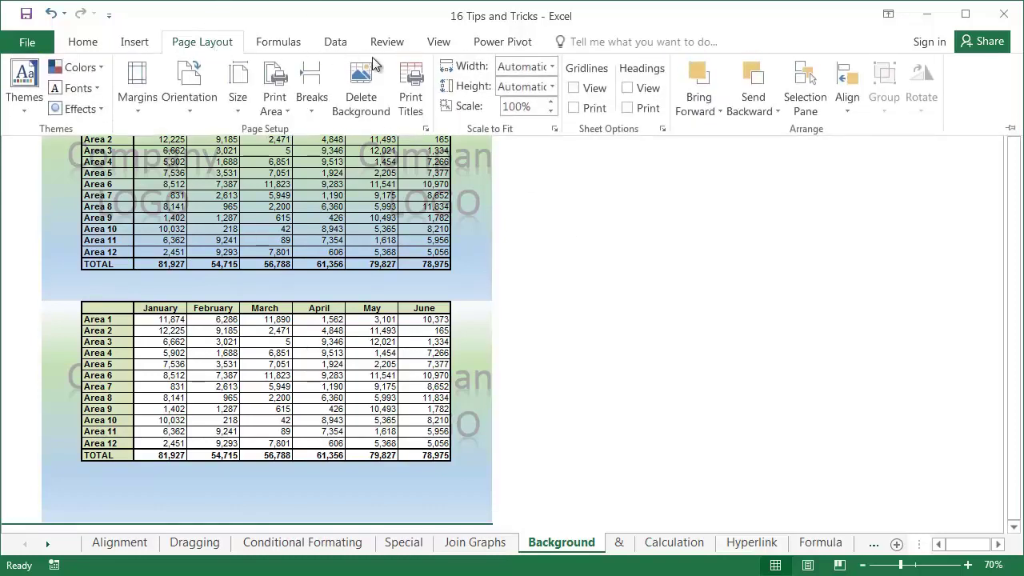
pyautogui.click(377, 94)
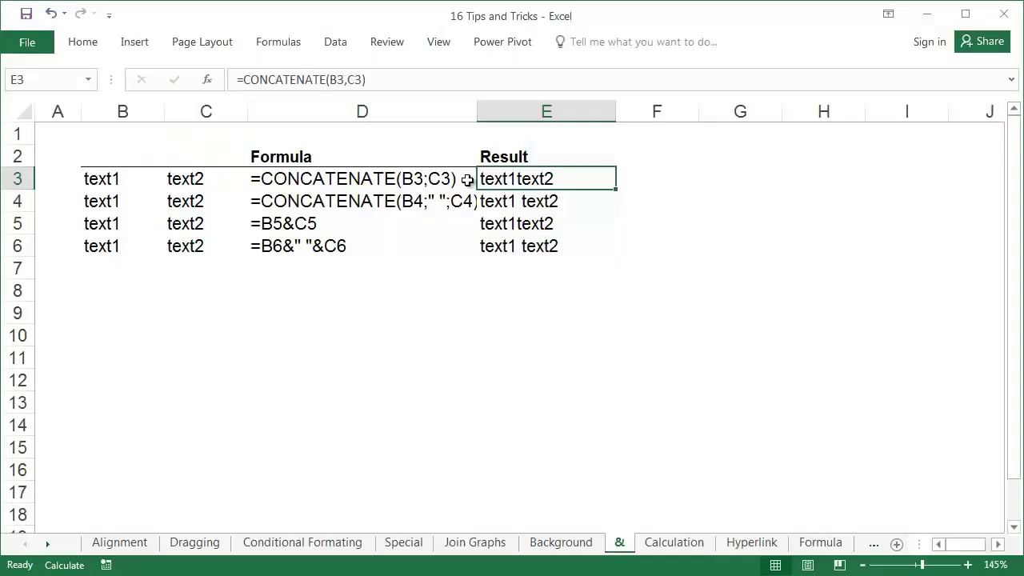
# Step: Inspect the concatenation formulas in E3, E4, E5 and E6, committing each unchanged
pyautogui.click(327, 79)
pyautogui.click(370, 79)
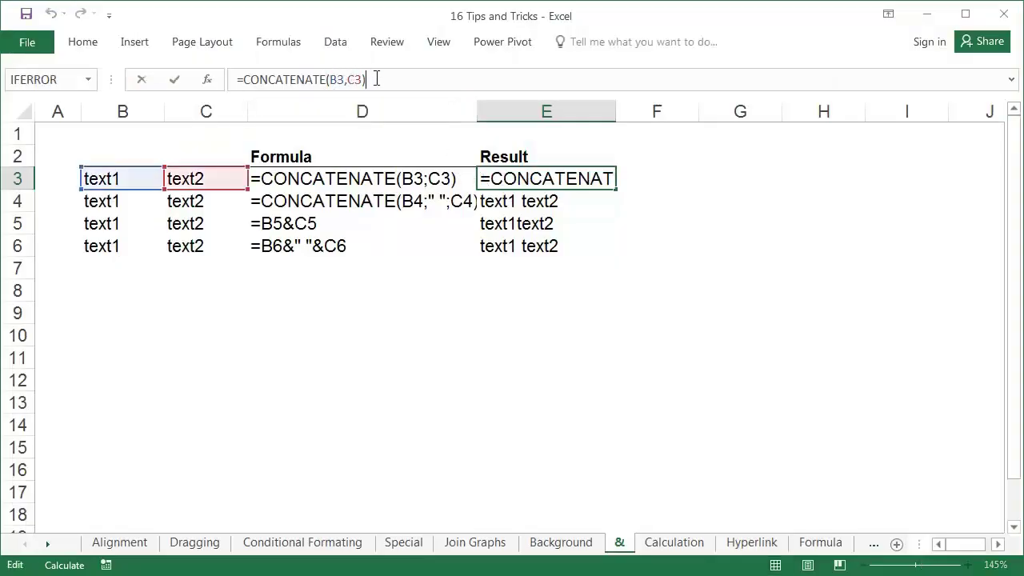
pyautogui.press('Return')
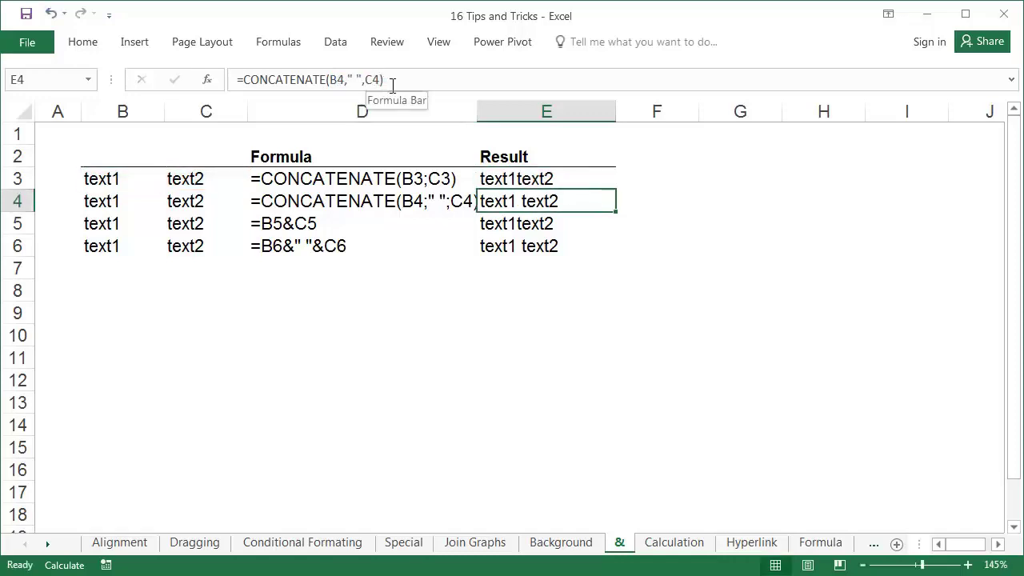
pyautogui.click(393, 86)
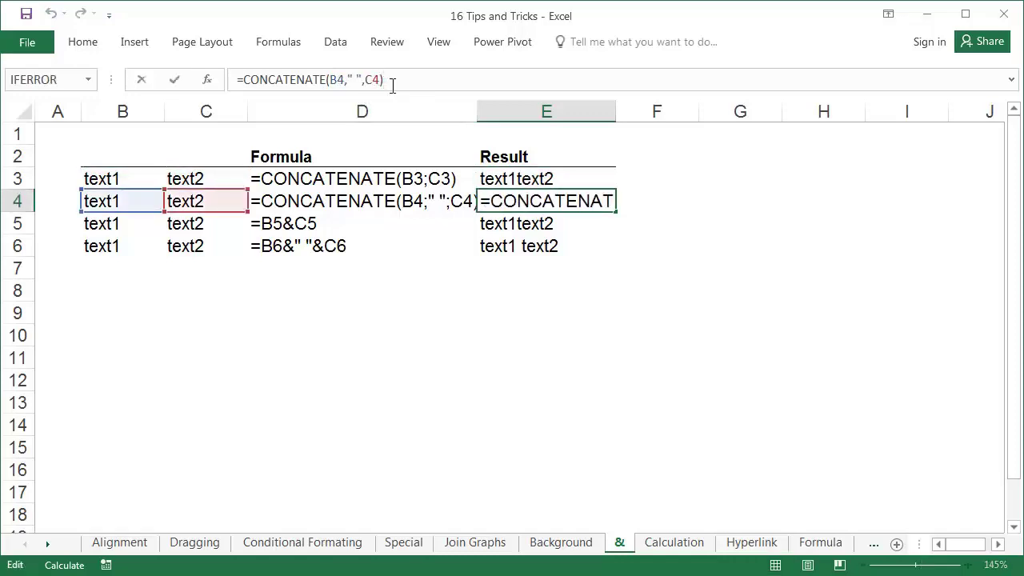
pyautogui.press('Return')
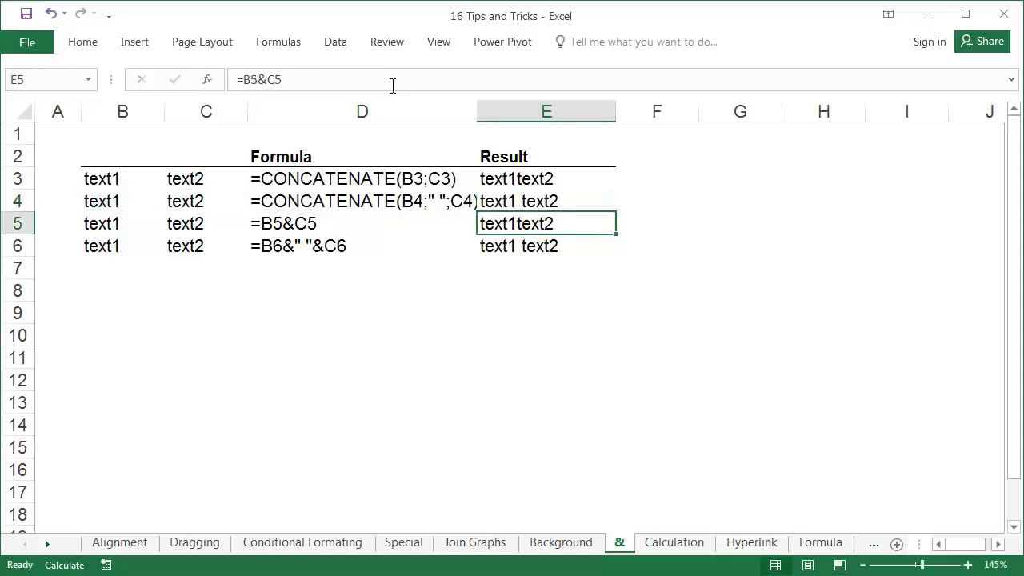
pyautogui.click(393, 85)
pyautogui.moveTo(258, 80); pyautogui.dragTo(268, 80)
pyautogui.press('Return')
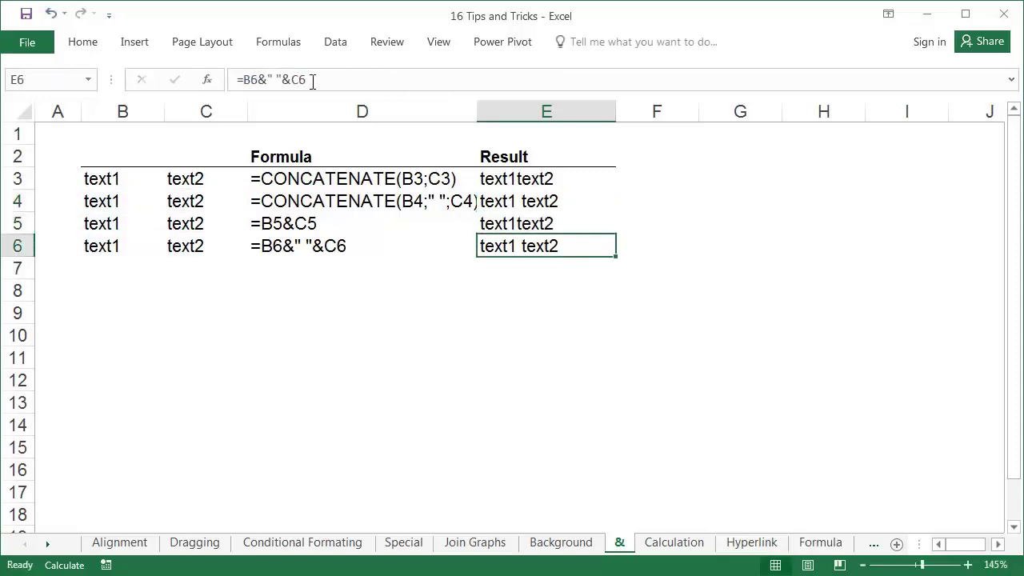
pyautogui.click(312, 80)
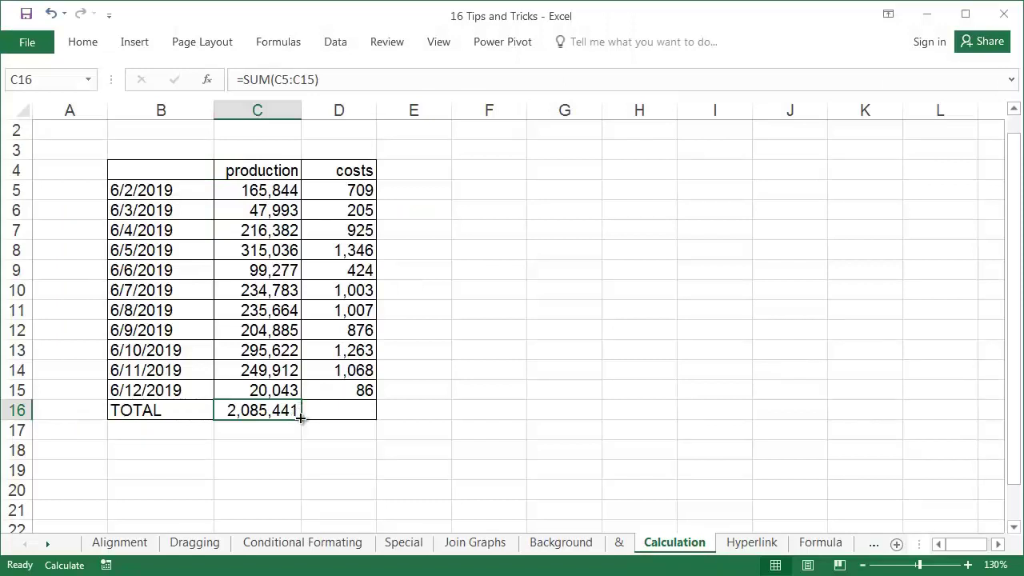
# Step: Copy the C16 SUM total into D16, widen column D, and select C12
pyautogui.moveTo(300, 418); pyautogui.dragTo(304, 416)
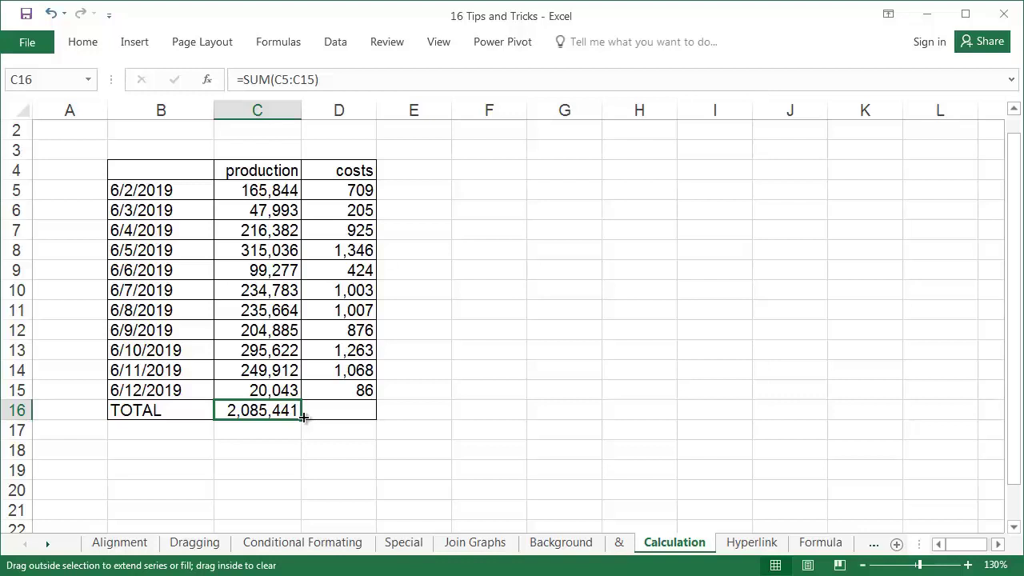
pyautogui.moveTo(304, 417); pyautogui.dragTo(360, 421)
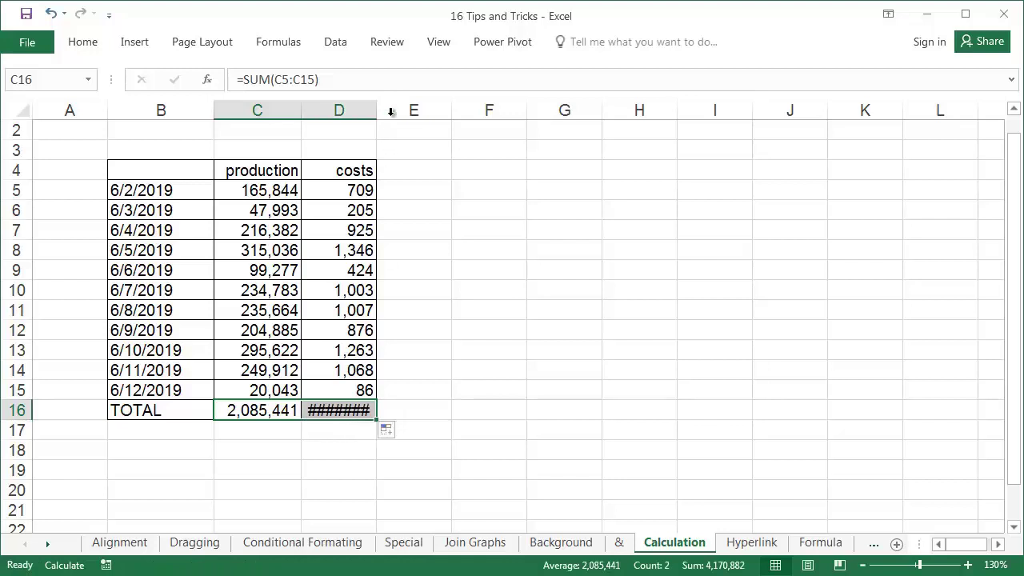
pyautogui.moveTo(378, 109); pyautogui.dragTo(403, 114)
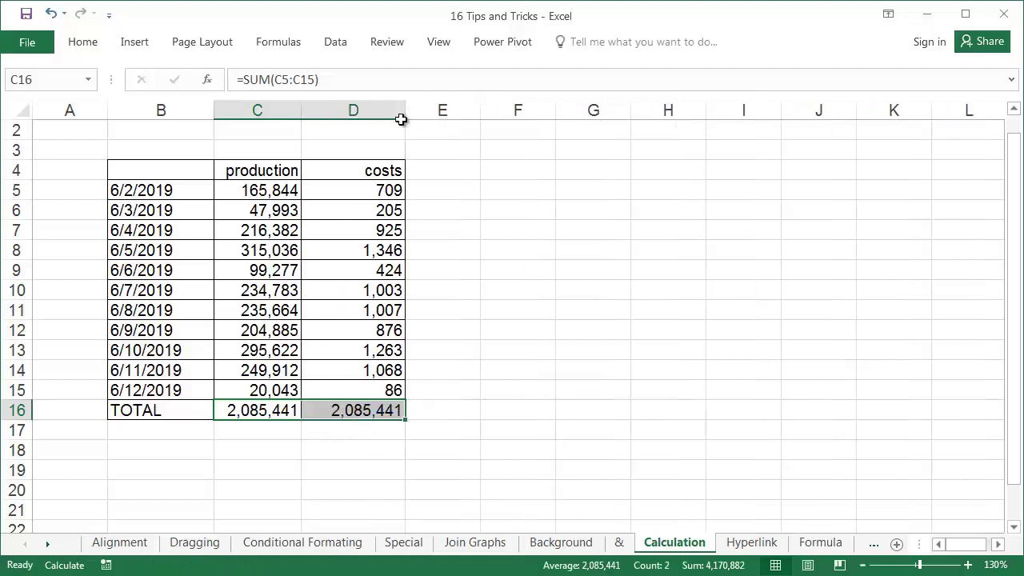
pyautogui.click(360, 411)
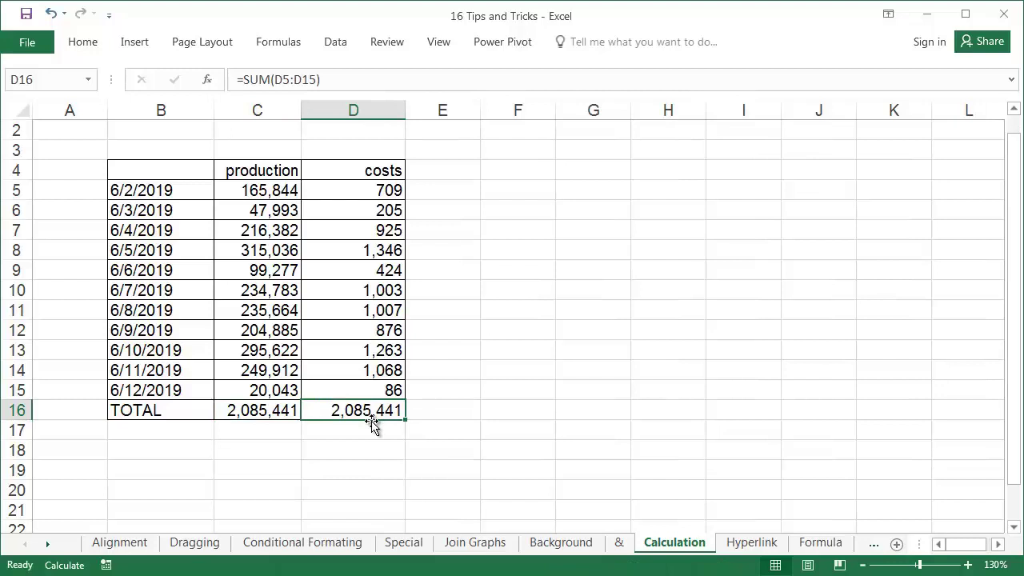
pyautogui.click(272, 326)
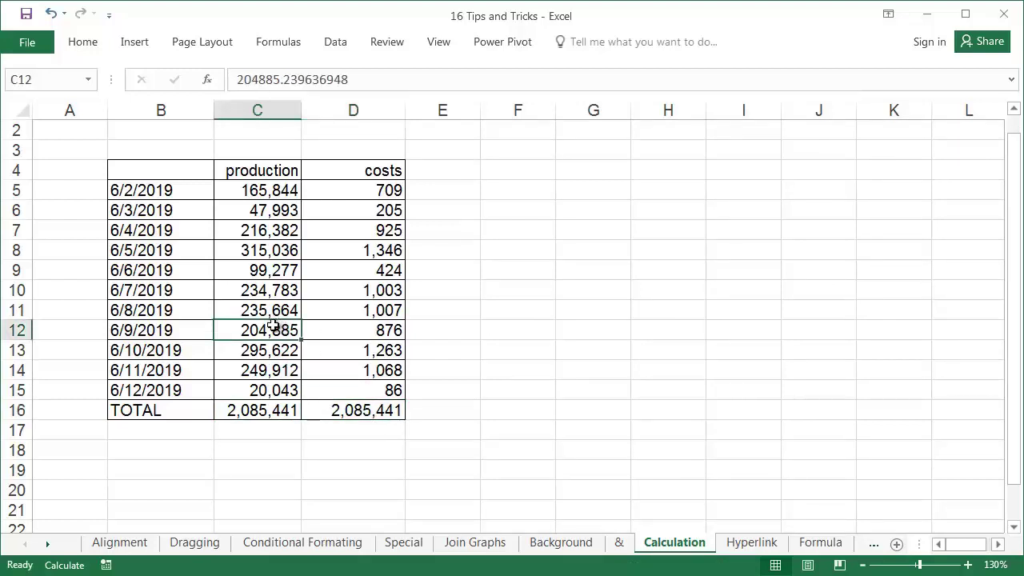
# Step: Enter 0 in C12, then set workbook calculation to Automatic in Excel Options > Formulas
pyautogui.write('0')
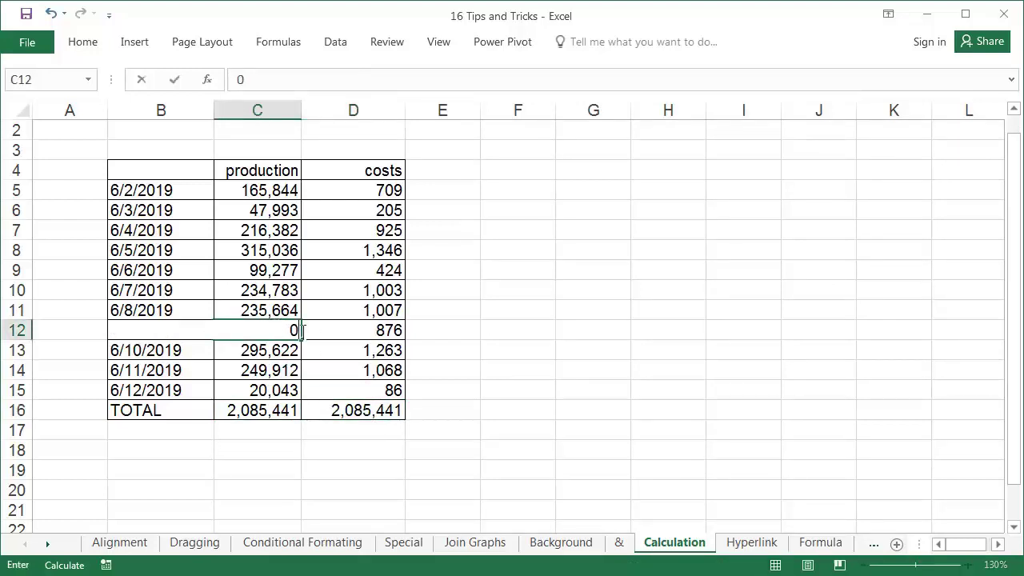
pyautogui.click(433, 334)
pyautogui.click(34, 45)
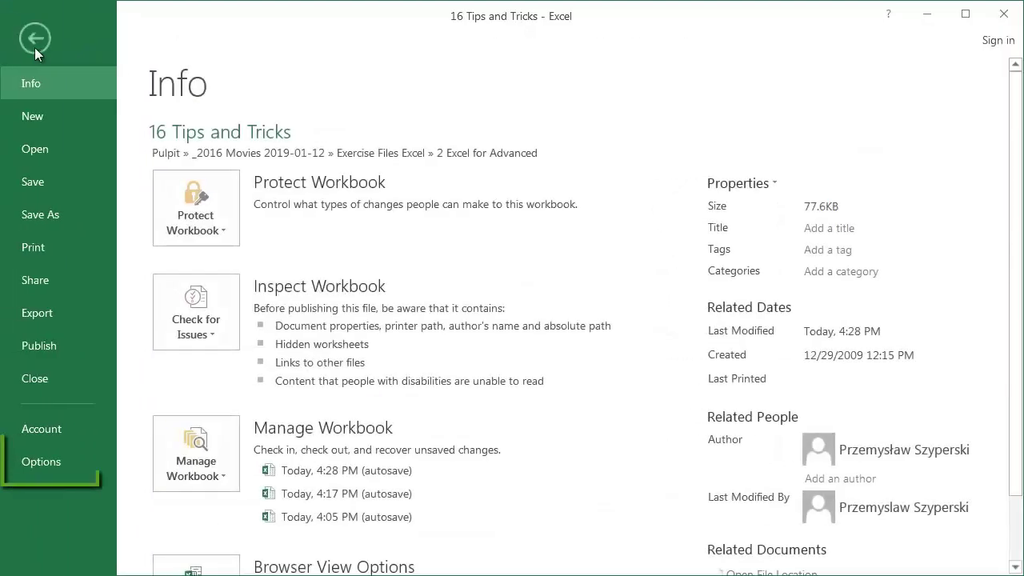
pyautogui.click(53, 455)
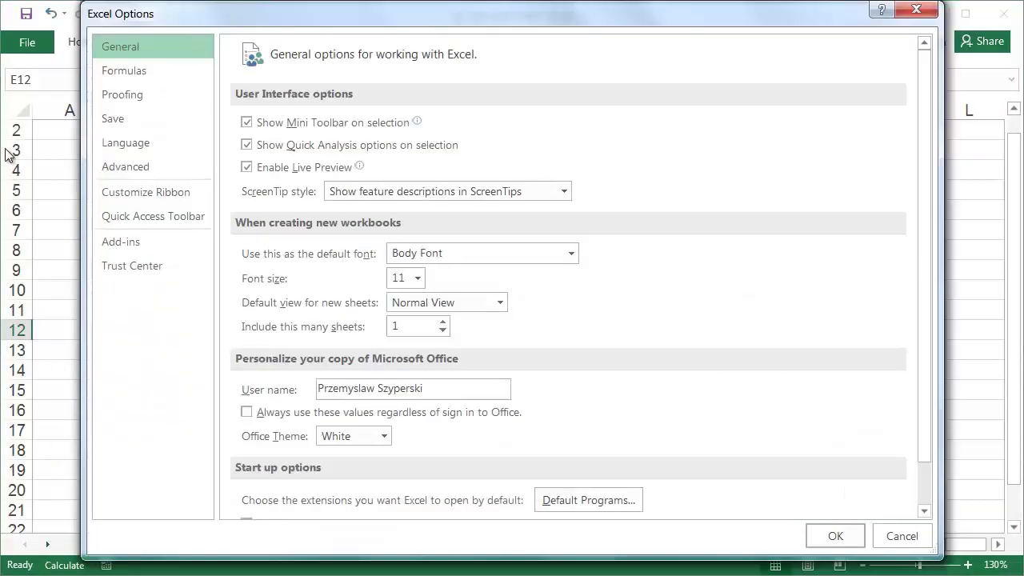
pyautogui.click(136, 74)
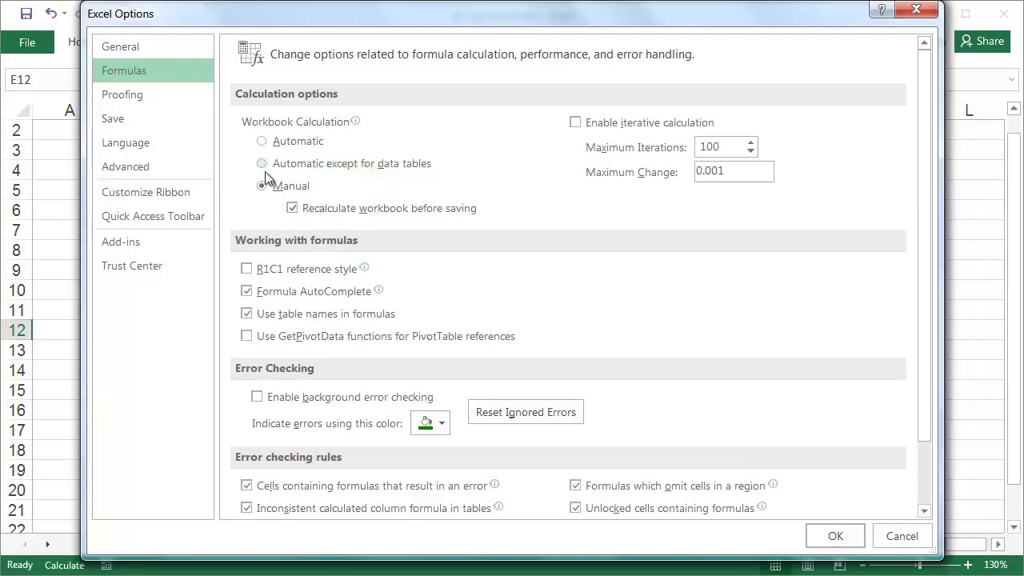
pyautogui.click(264, 142)
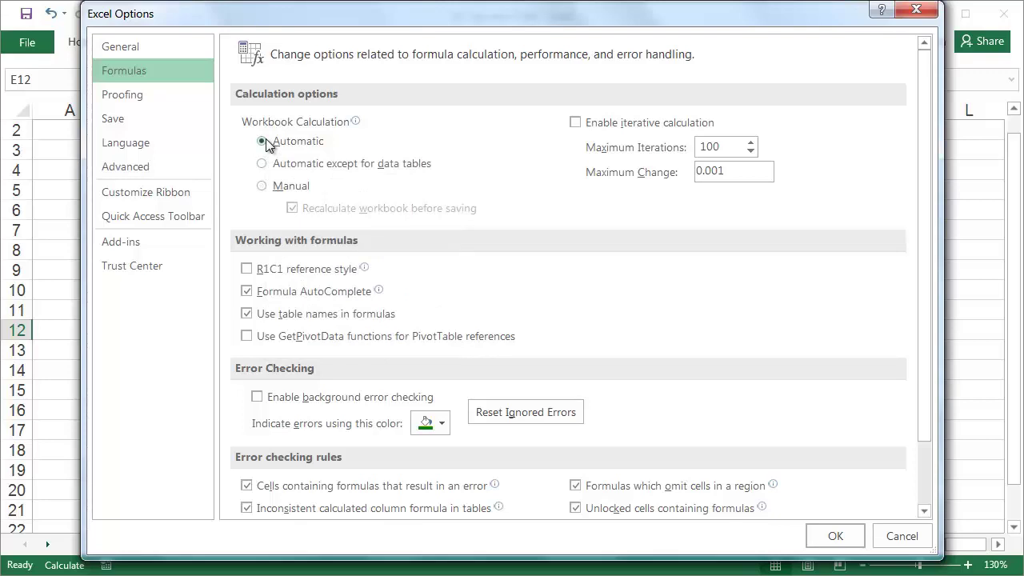
pyautogui.click(835, 534)
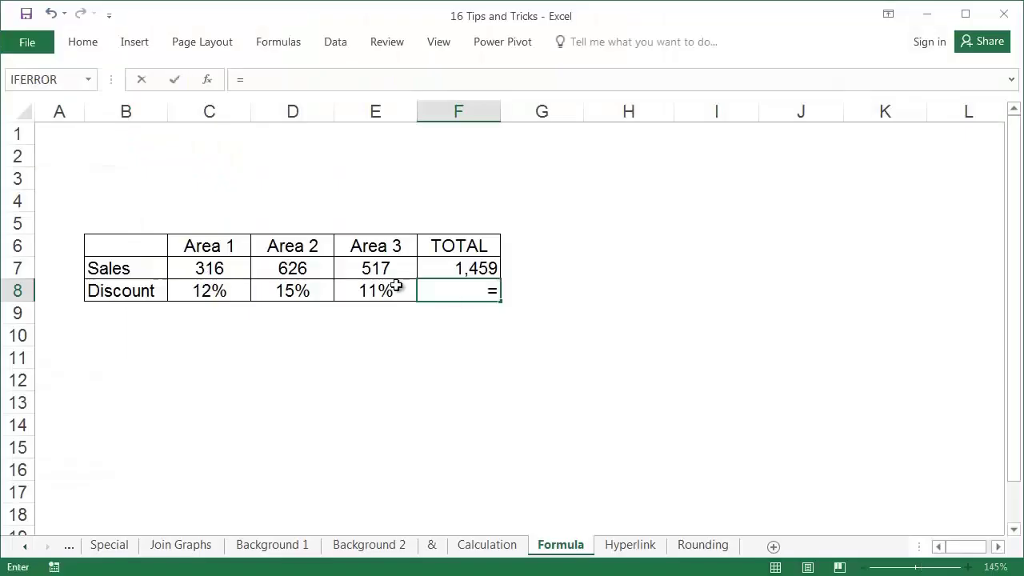
# Step: In F8, begin the weighted-discount formula =(C8*C7+D8*D7+ for Areas 1 and 2
pyautogui.write('(')
pyautogui.click(199, 290)
pyautogui.write('*')
pyautogui.click(201, 267)
pyautogui.write('+')
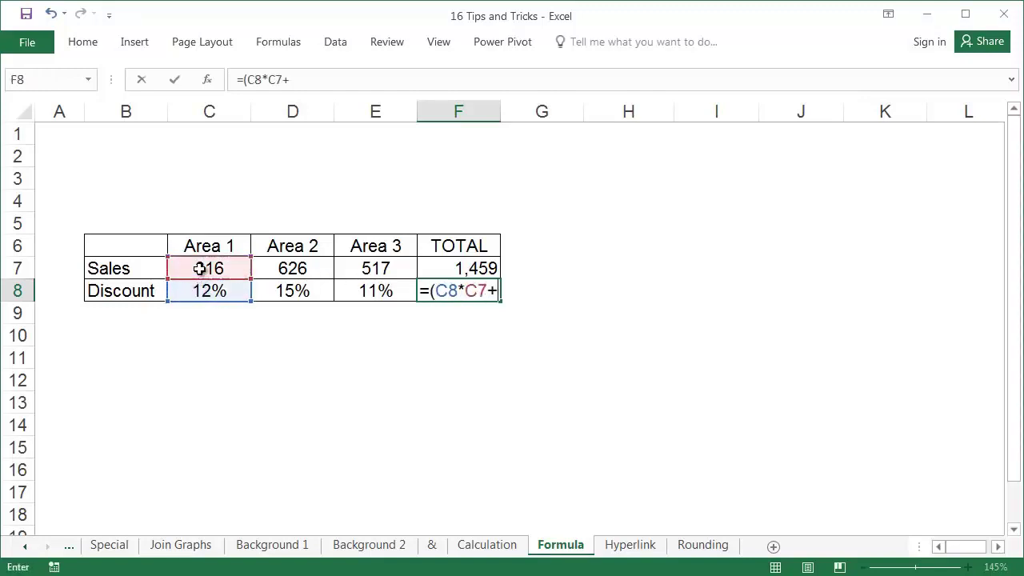
pyautogui.click(273, 285)
pyautogui.write('*')
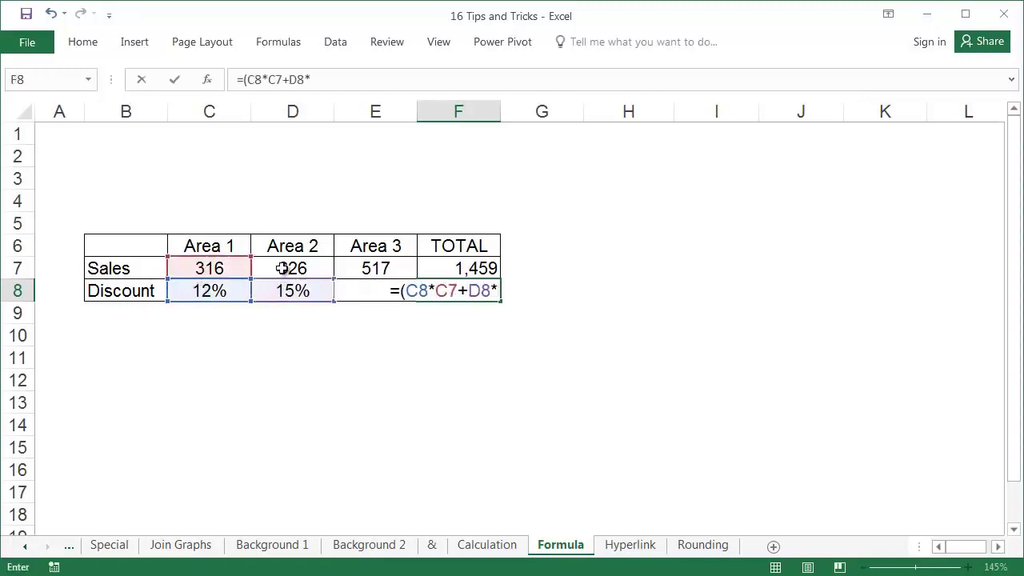
pyautogui.click(285, 268)
pyautogui.write('+')
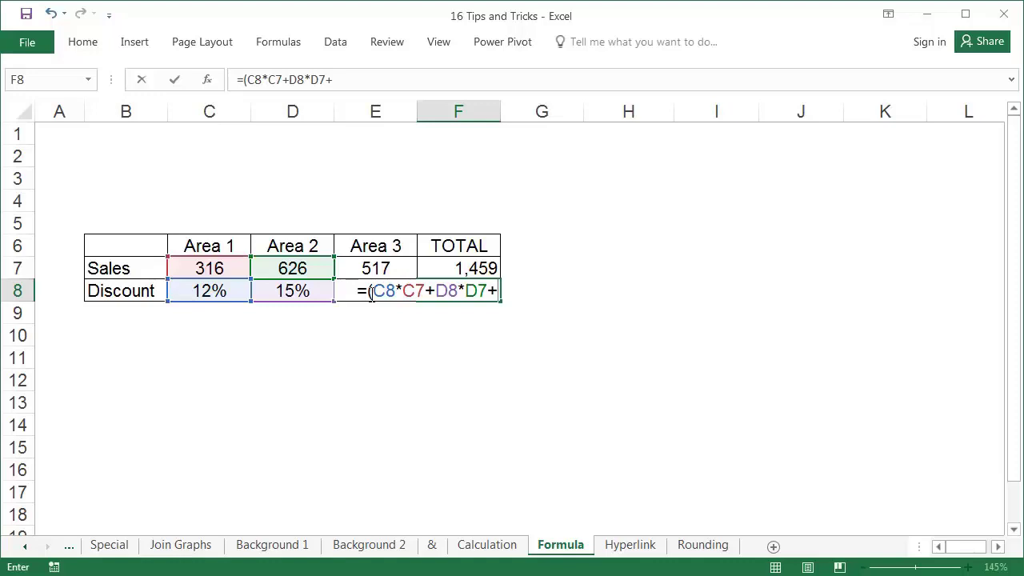
# Step: Finish the formula with E8*E7)/F7 and commit it, giving 13%
pyautogui.press('Left')
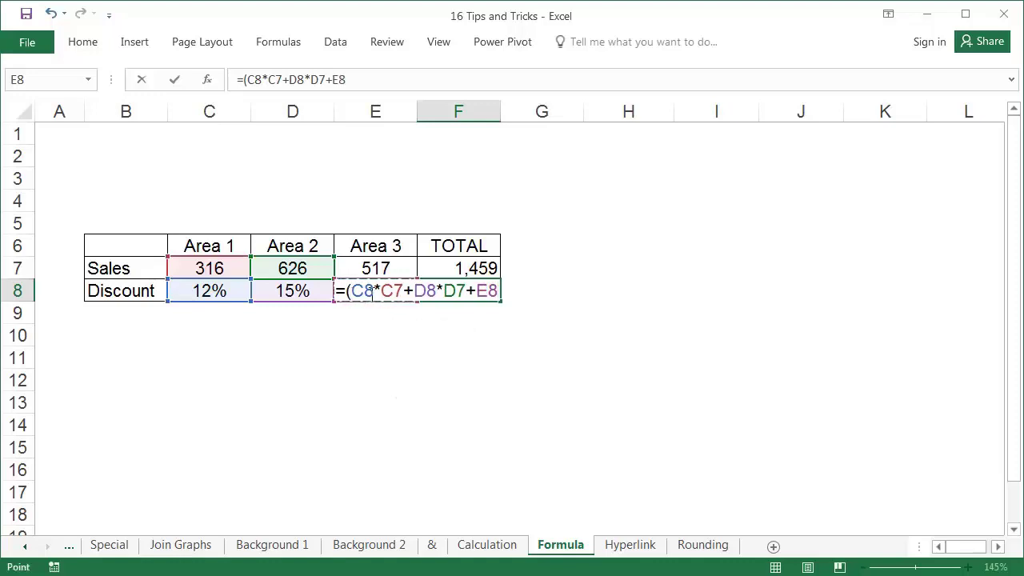
pyautogui.write('*')
pyautogui.press('Up')
pyautogui.press('Left')
pyautogui.write(')')
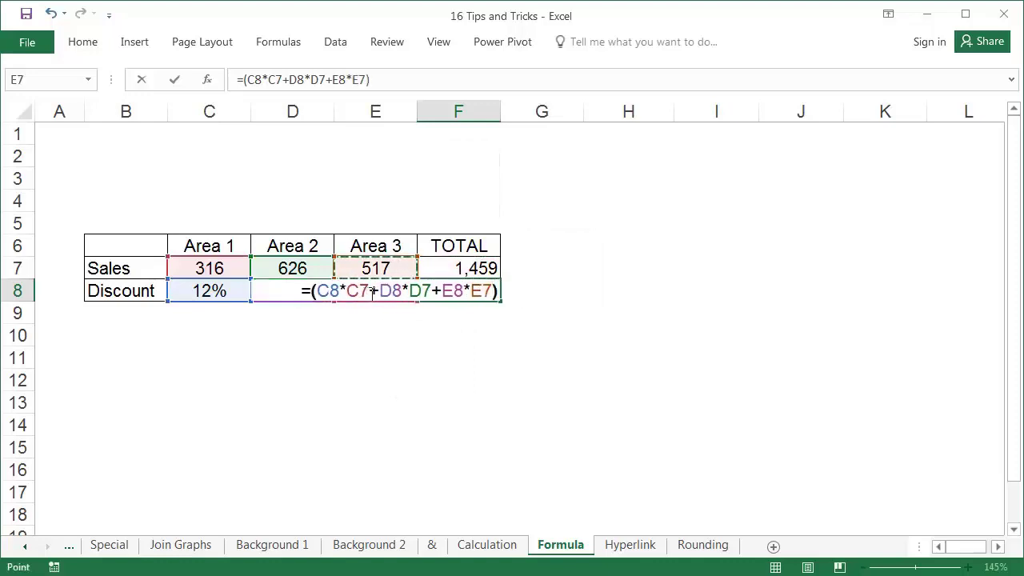
pyautogui.write('/F7')
pyautogui.hotkey('ctrl', 'Return')
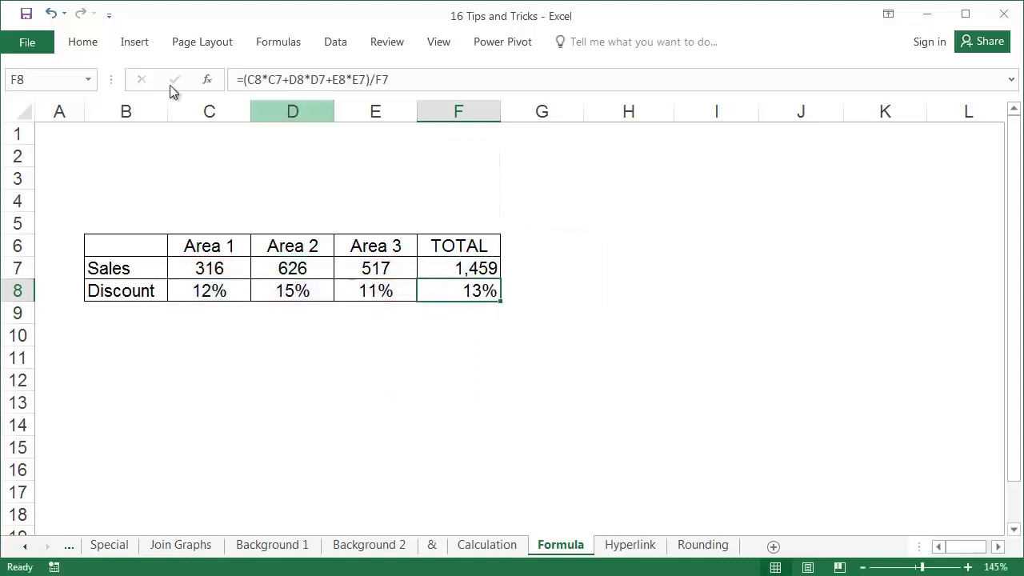
# Step: Left-align the 13% result in F8 and open its formula for editing
pyautogui.click(84, 43)
pyautogui.click(262, 101)
pyautogui.doubleClick(450, 282)
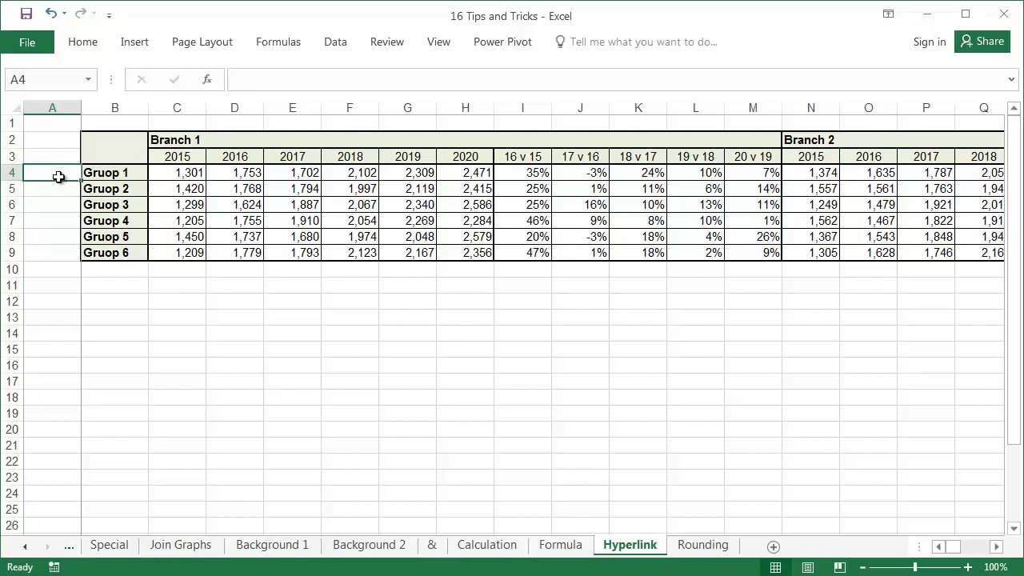
# Step: Add a hyperlink in cell A4 with display text 'Branch 1'
pyautogui.press('Right')
pyautogui.press('Right')
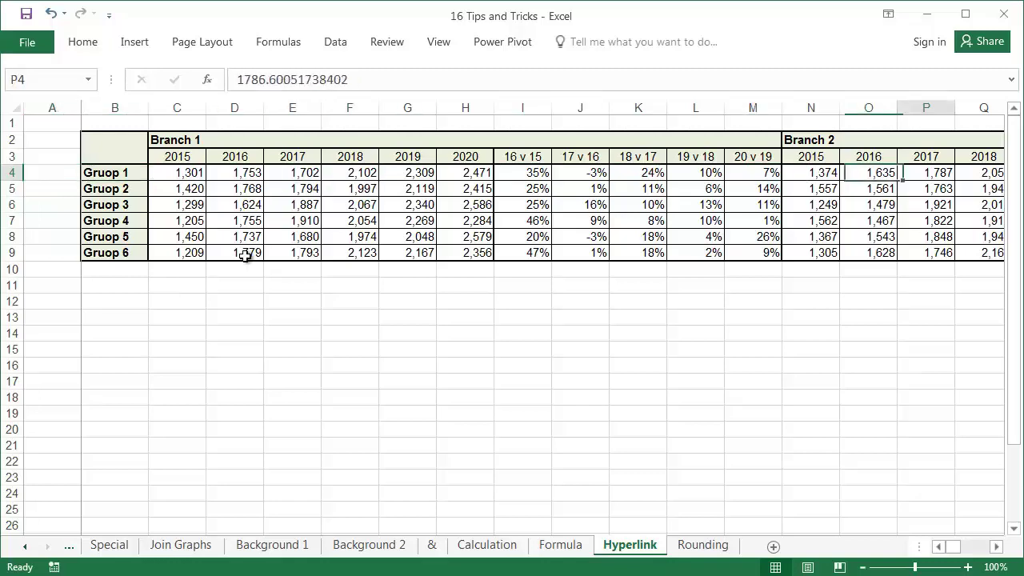
pyautogui.hotkey('ctrl', 'Right')
pyautogui.hotkey('ctrl', 'Right')
pyautogui.press('Left')
pyautogui.press('Right')
pyautogui.hotkey('ctrl', 'Left')
pyautogui.hotkey('ctrl', 'Left')
pyautogui.hotkey('ctrl', 'Left')
pyautogui.hotkey('ctrl', 'Left')
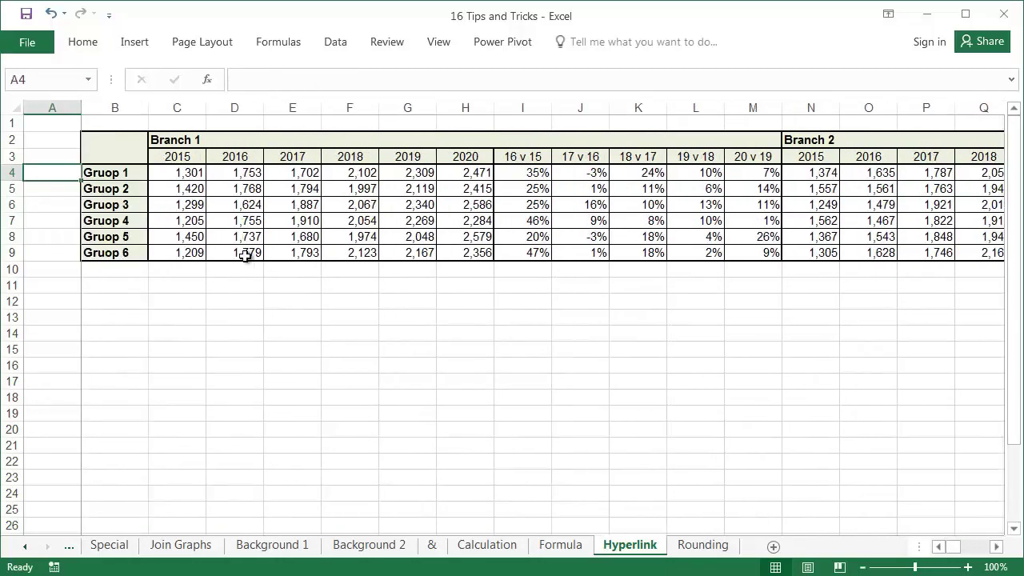
pyautogui.rightClick(68, 178)
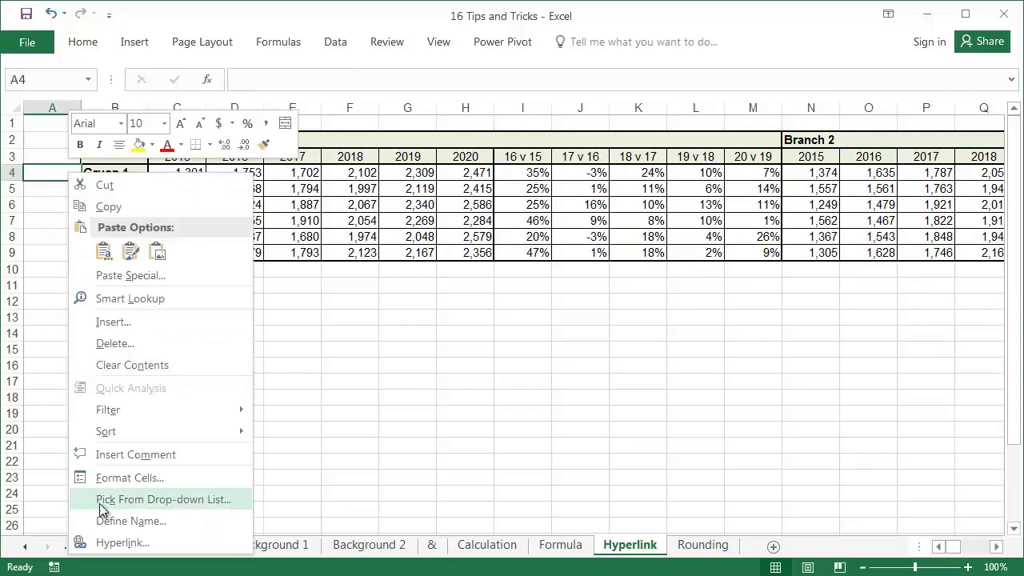
pyautogui.click(75, 542)
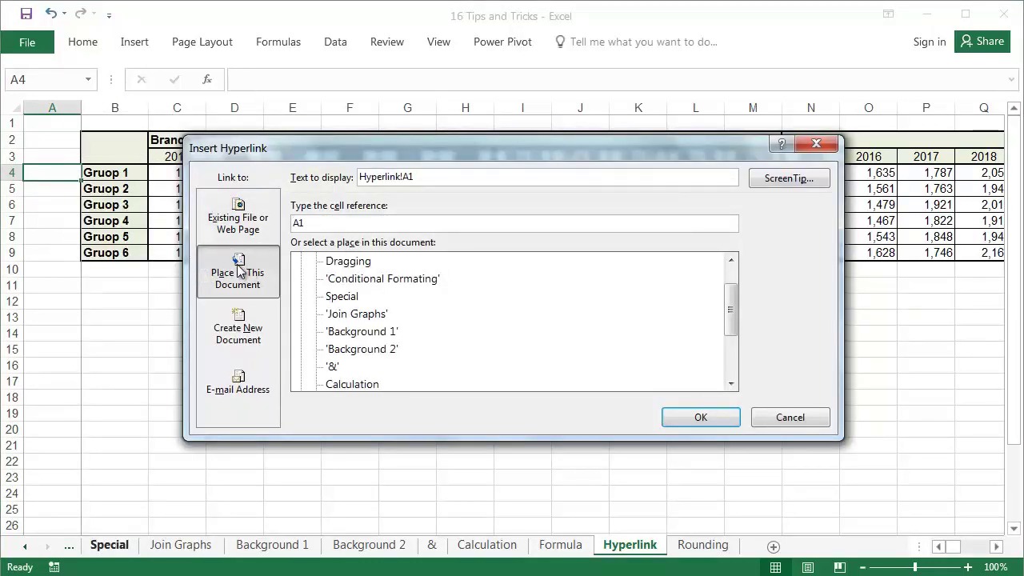
pyautogui.click(422, 178)
pyautogui.doubleClick(426, 178)
pyautogui.moveTo(339, 153); pyautogui.dragTo(295, 188)
pyautogui.write('Branch 1')
# Step: Point the Branch 1 link at cell C2 and confirm it
pyautogui.click(269, 262)
pyautogui.press('BackSpace')
pyautogui.press('BackSpace')
pyautogui.write('C2')
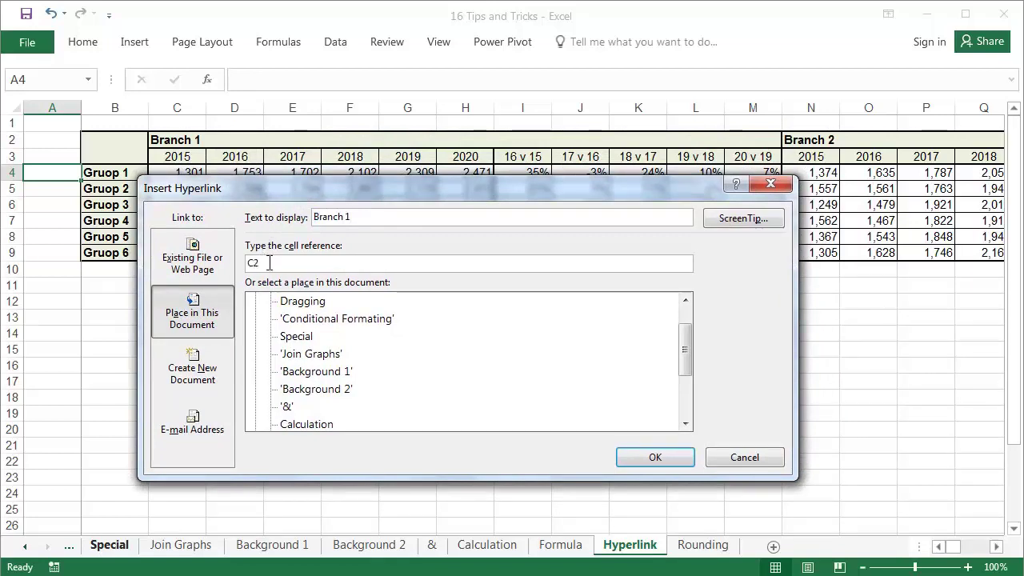
pyautogui.click(652, 458)
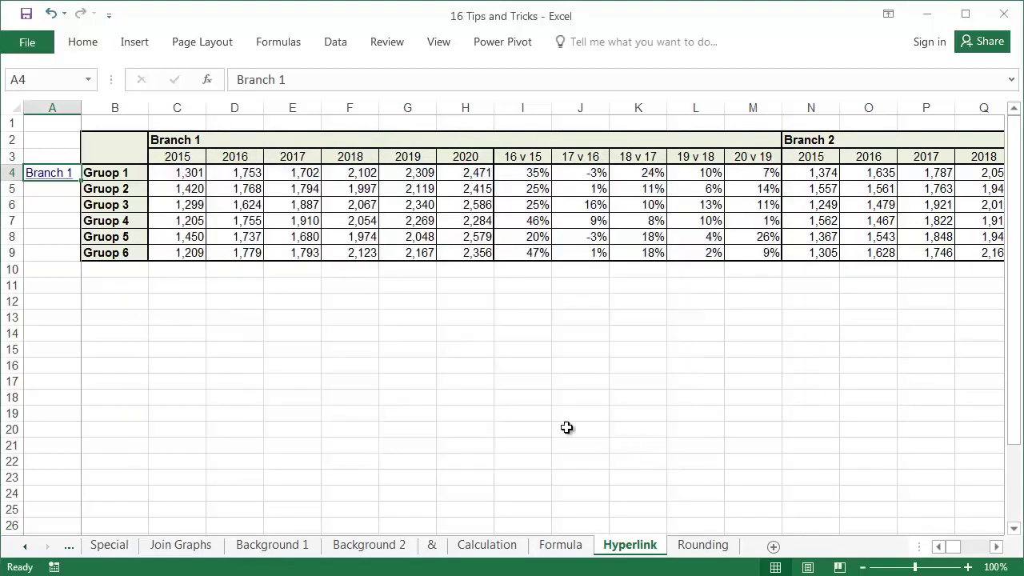
# Step: Test the Branch 1 link, then select cell A3
pyautogui.click(53, 178)
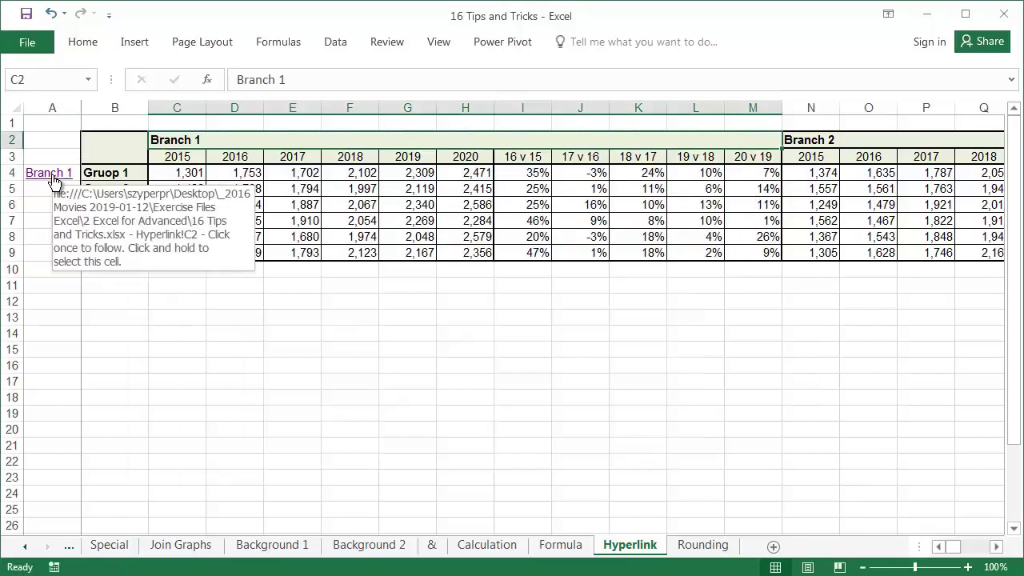
pyautogui.click(48, 188)
pyautogui.click(59, 152)
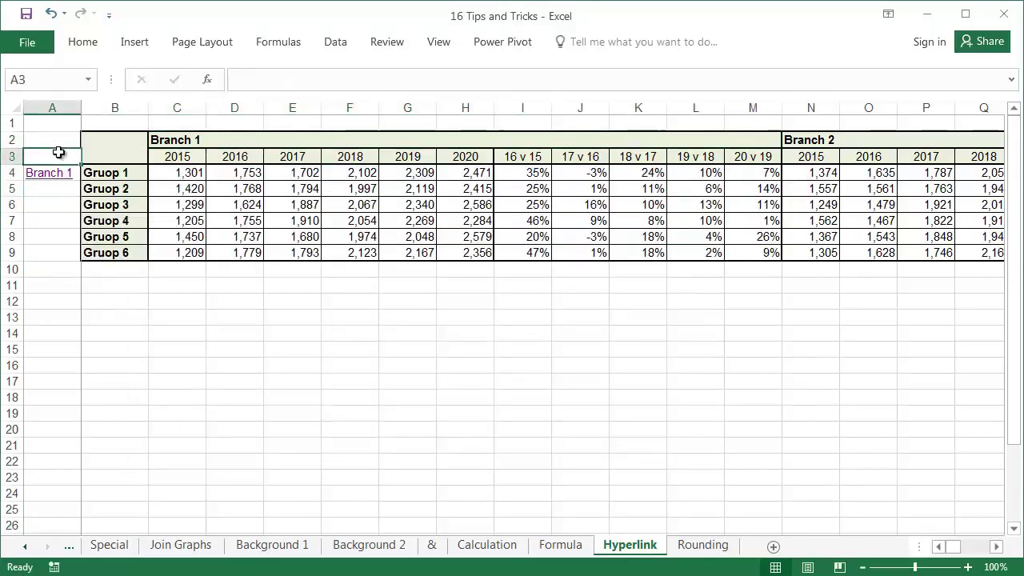
# Step: Fill the Branch 1 link from A4 down to A7, creating Branch 2–4 links
pyautogui.press('Down')
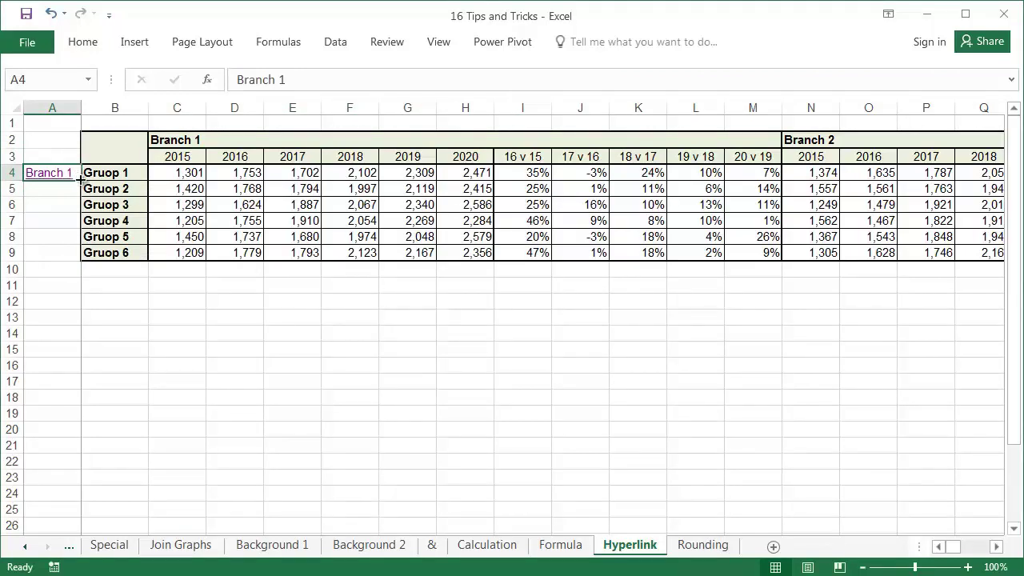
pyautogui.moveTo(80, 180); pyautogui.dragTo(76, 221)
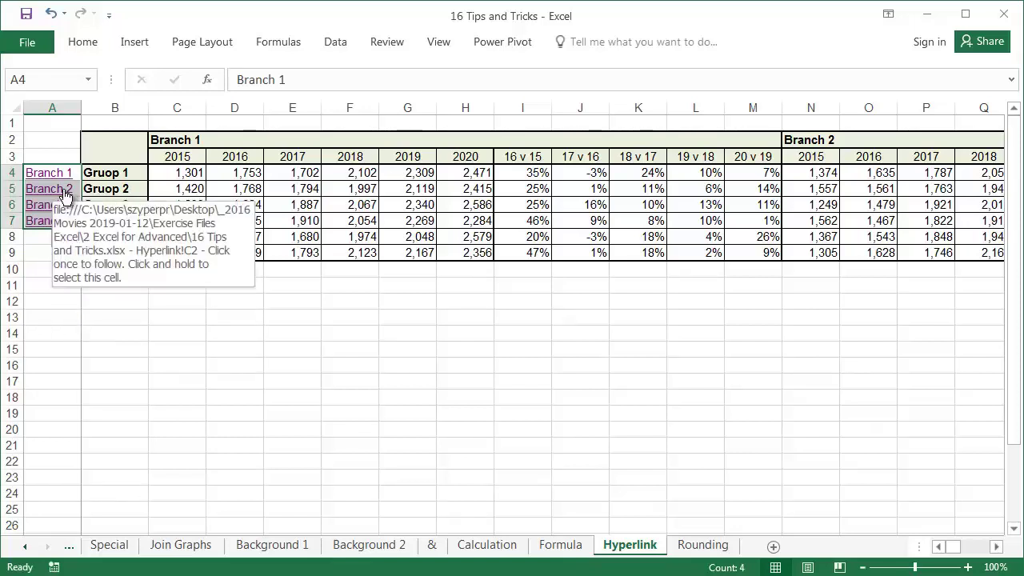
pyautogui.click(133, 296)
# Step: Retarget the Branch 2 hyperlink in A5 from C2 to N2
pyautogui.rightClick(58, 195)
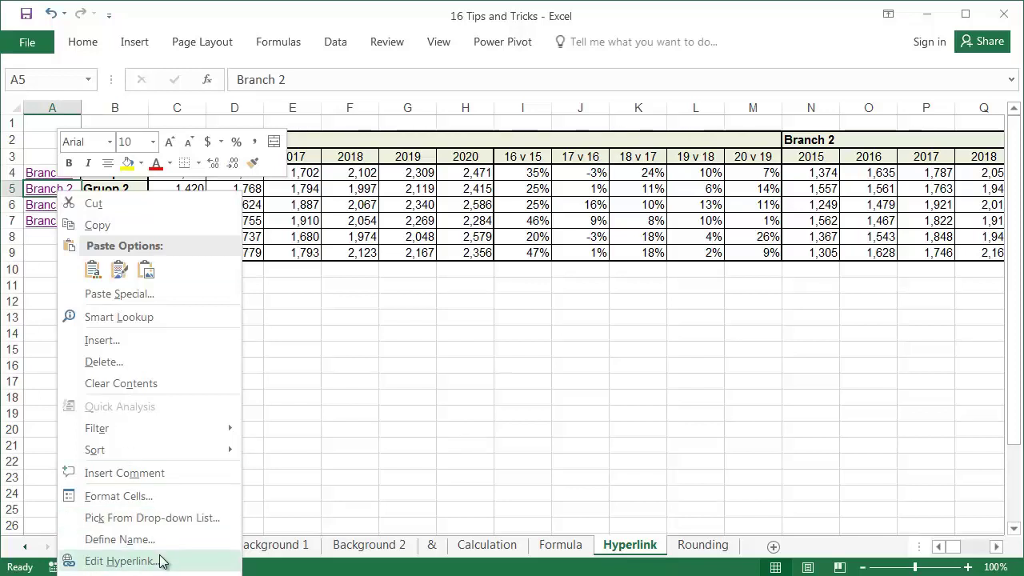
pyautogui.click(120, 561)
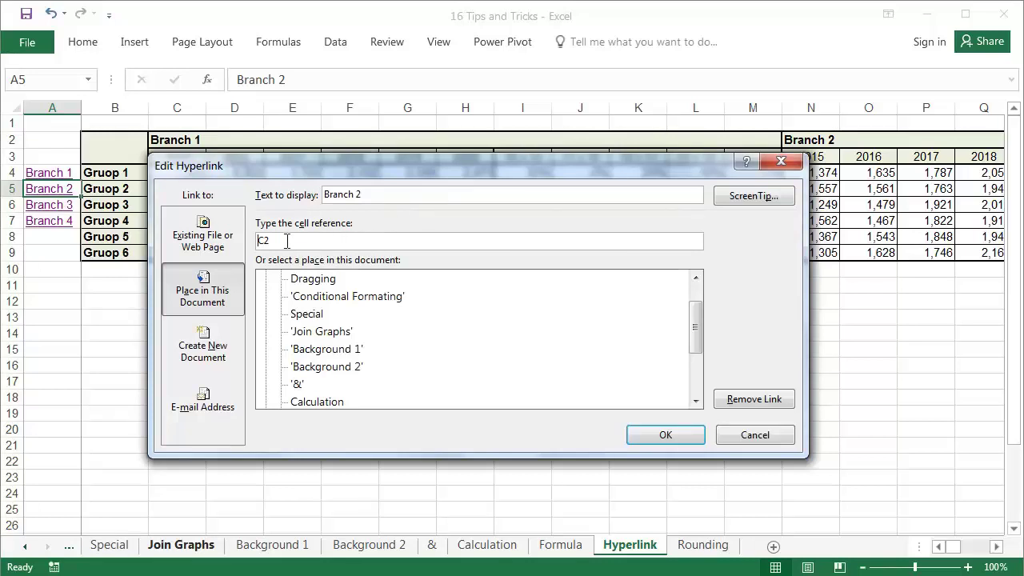
pyautogui.moveTo(307, 167); pyautogui.dragTo(320, 219)
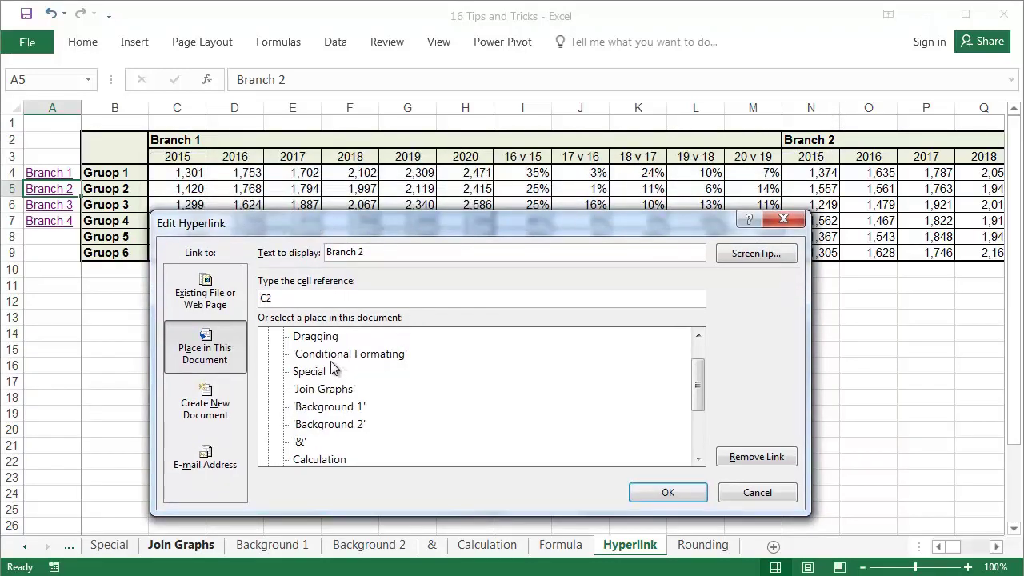
pyautogui.moveTo(273, 302); pyautogui.dragTo(265, 297)
pyautogui.write('N')
pyautogui.click(686, 491)
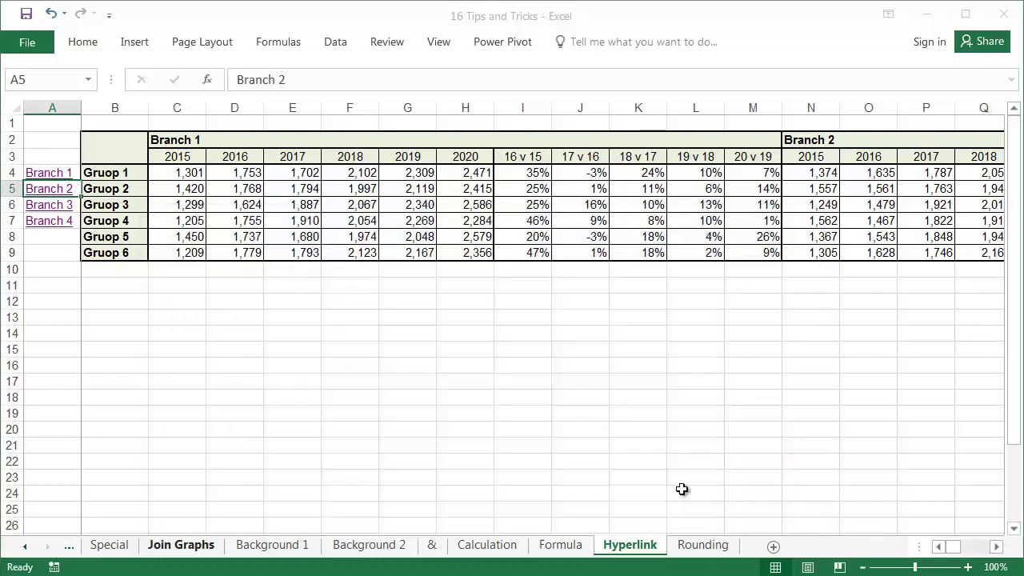
# Step: Follow the Branch 1 and Branch 2 links, ending back at the C2 header
pyautogui.click(51, 173)
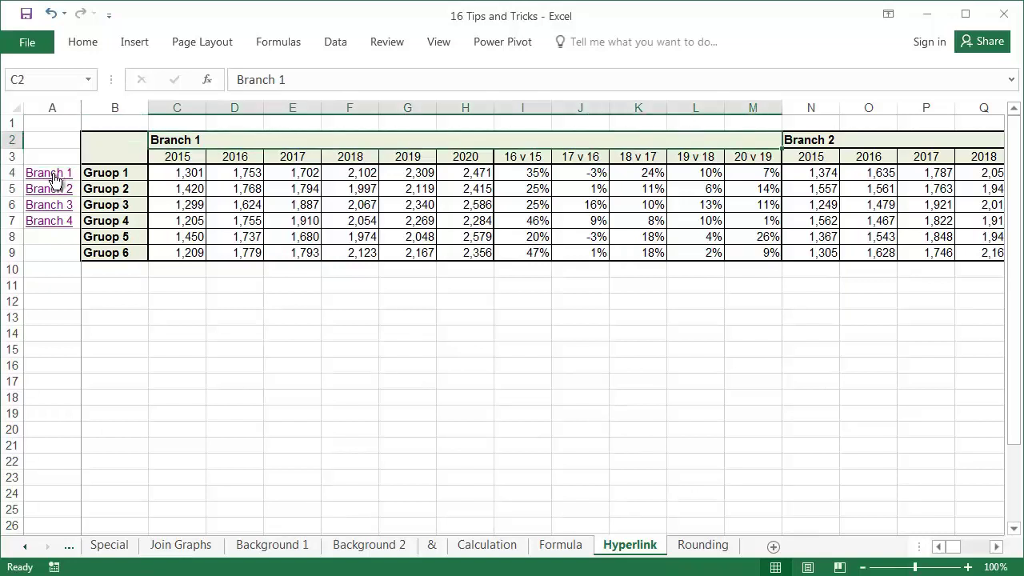
pyautogui.click(49, 195)
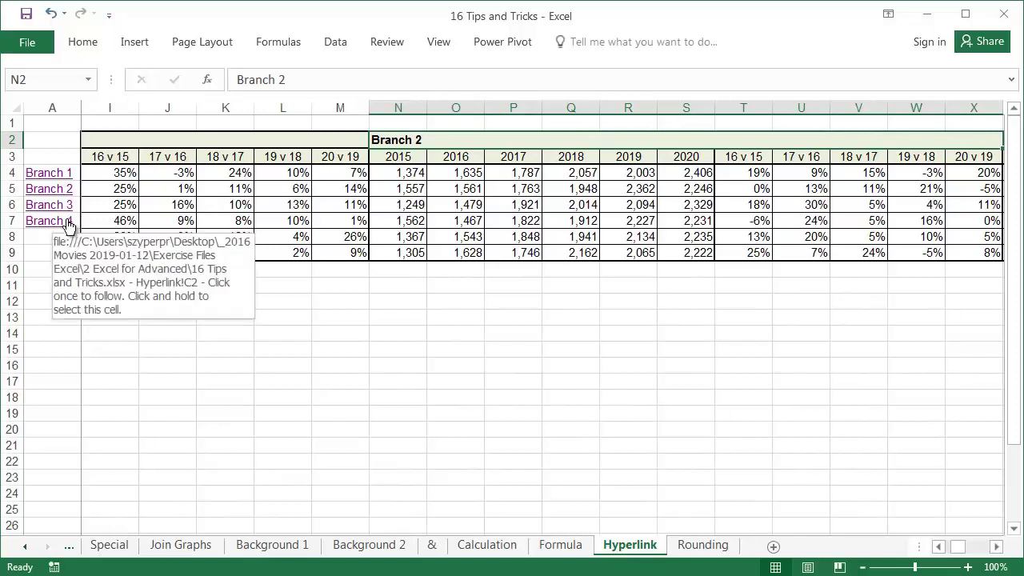
pyautogui.click(48, 175)
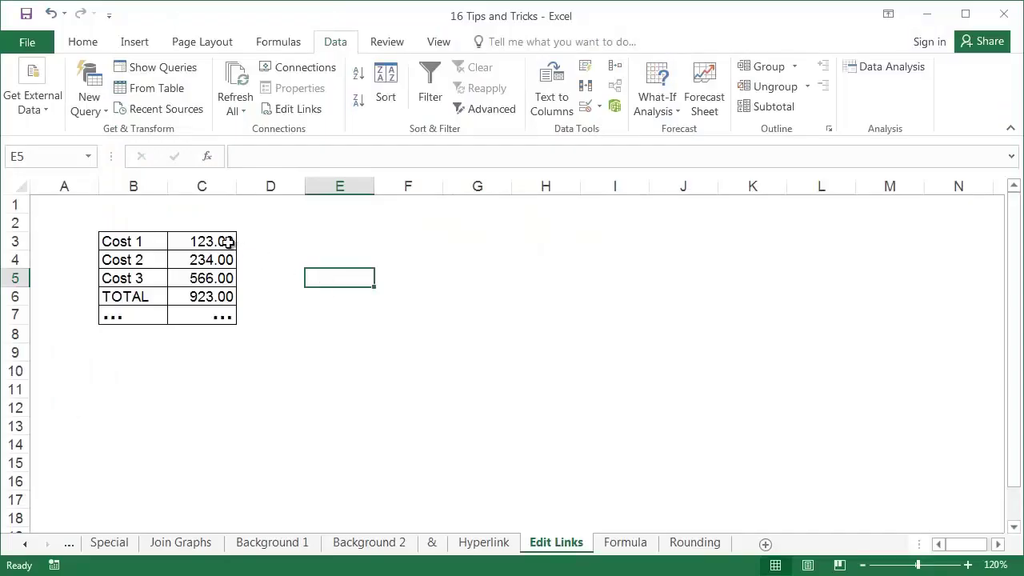
# Step: Inspect the linked Cost formulas in C3–C5 and the TOTAL formula in C6
pyautogui.click(226, 241)
pyautogui.click(221, 259)
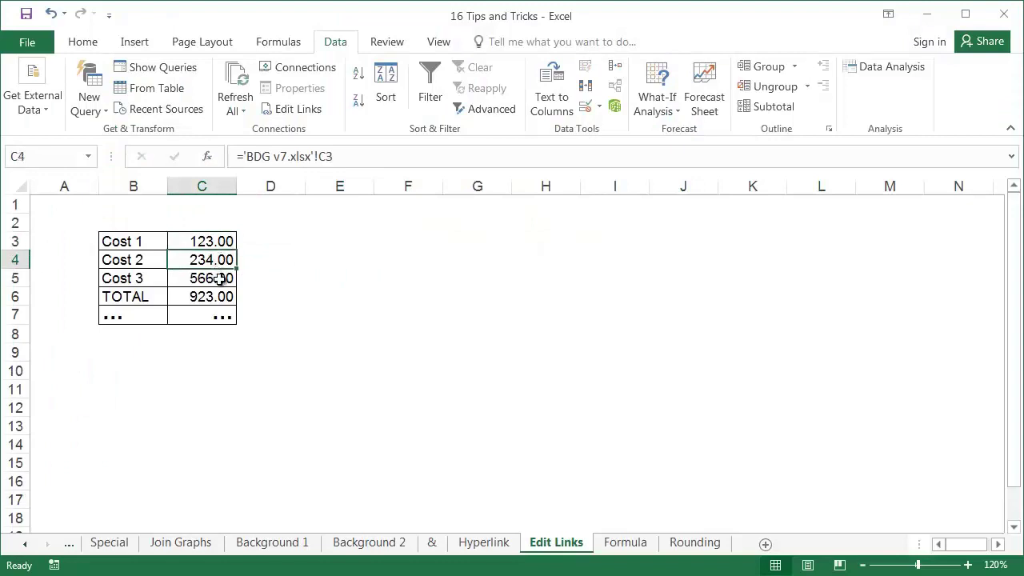
pyautogui.click(219, 278)
pyautogui.click(214, 297)
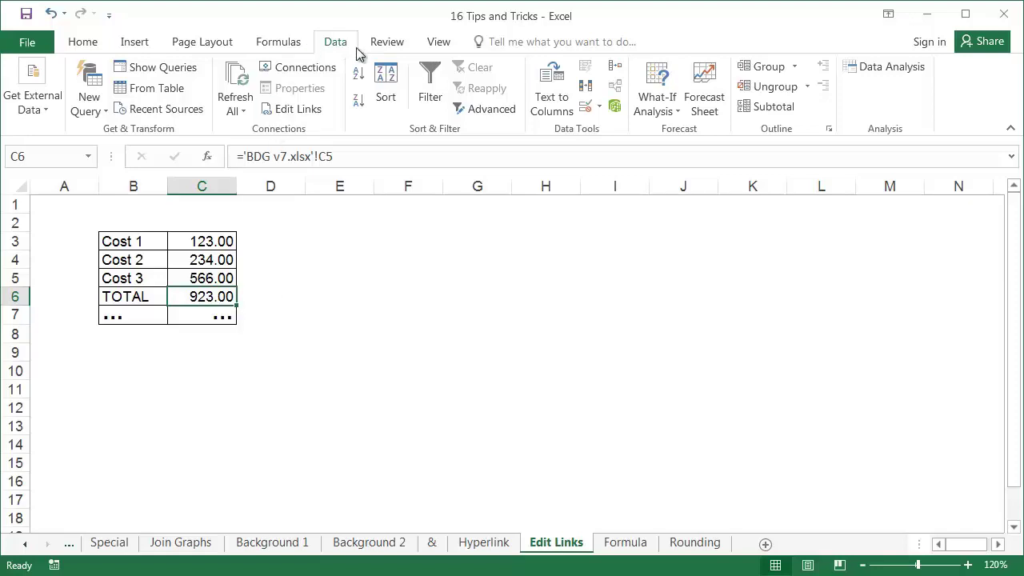
# Step: Change the external link source to BDG v8.xlsx from New Folder
pyautogui.click(316, 110)
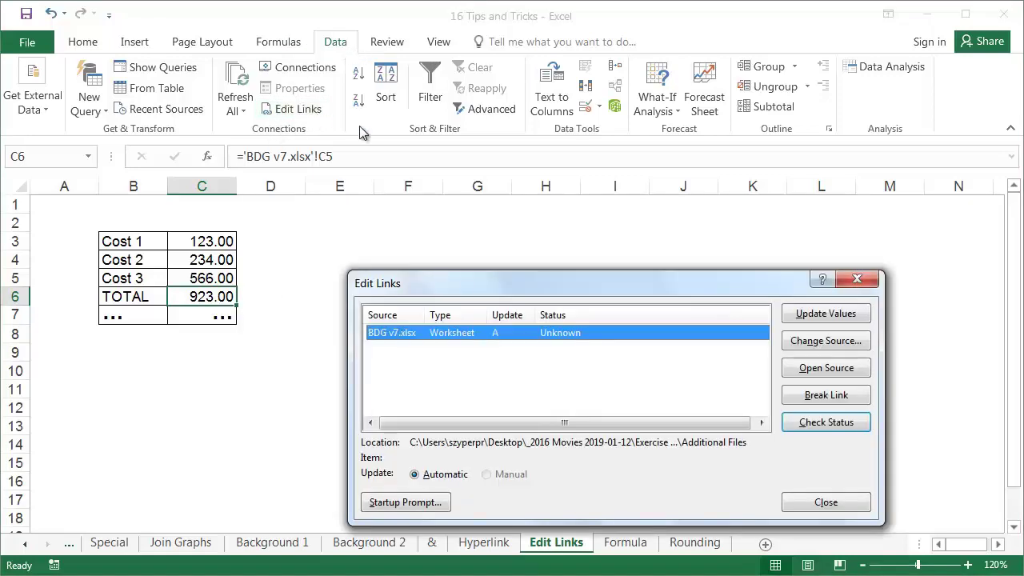
pyautogui.moveTo(526, 282); pyautogui.dragTo(469, 231)
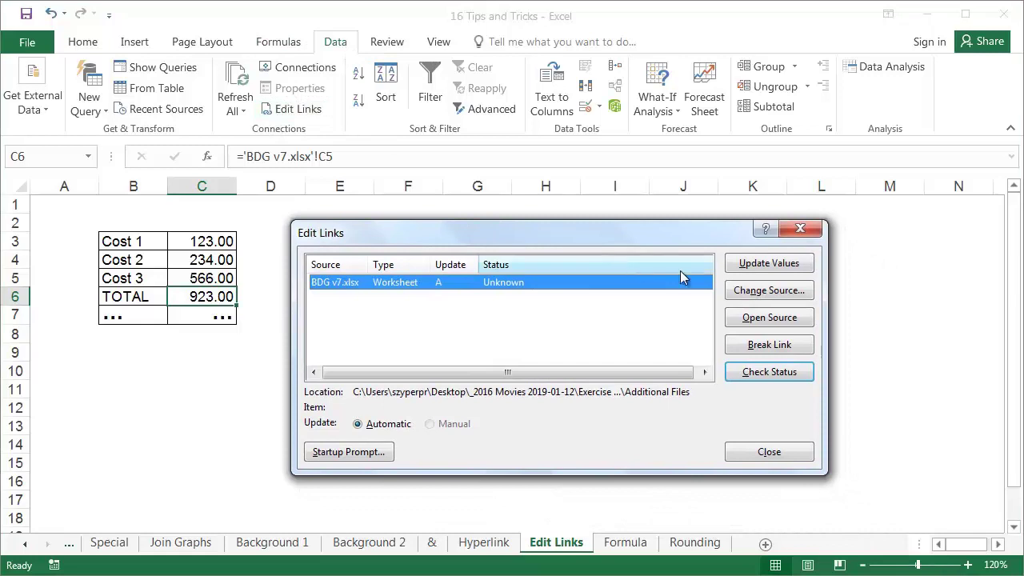
pyautogui.click(781, 294)
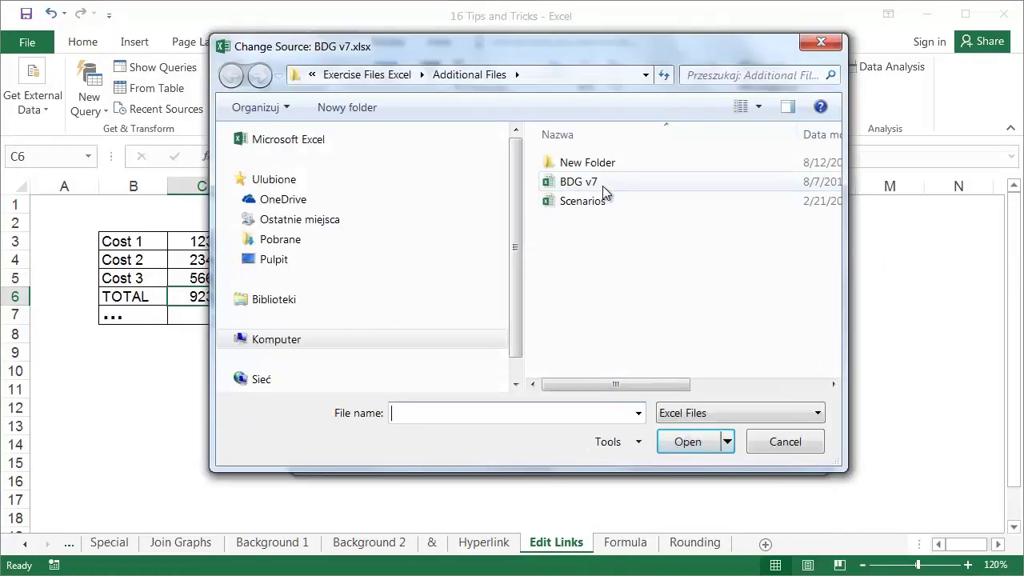
pyautogui.doubleClick(586, 163)
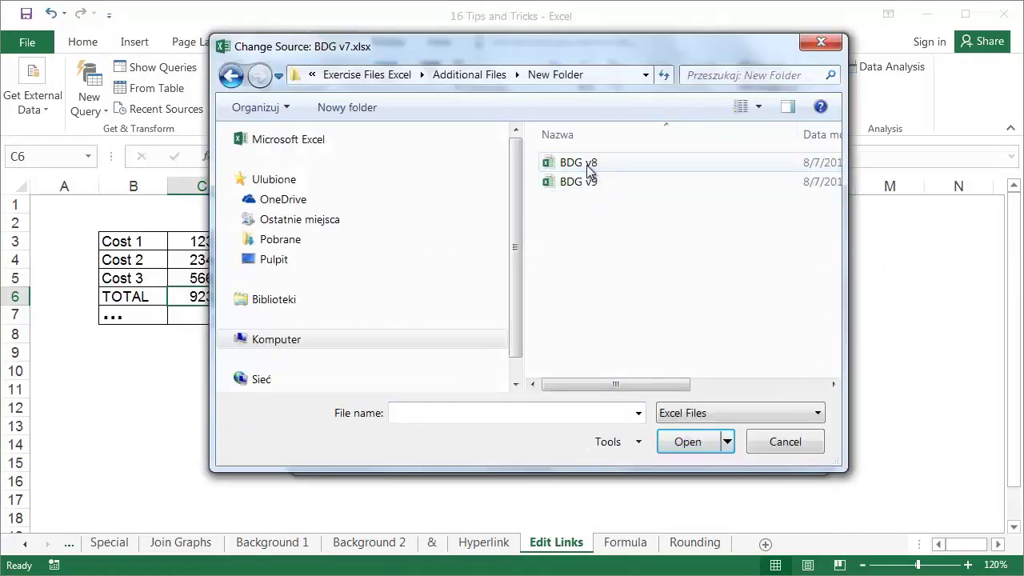
pyautogui.click(590, 166)
pyautogui.click(701, 441)
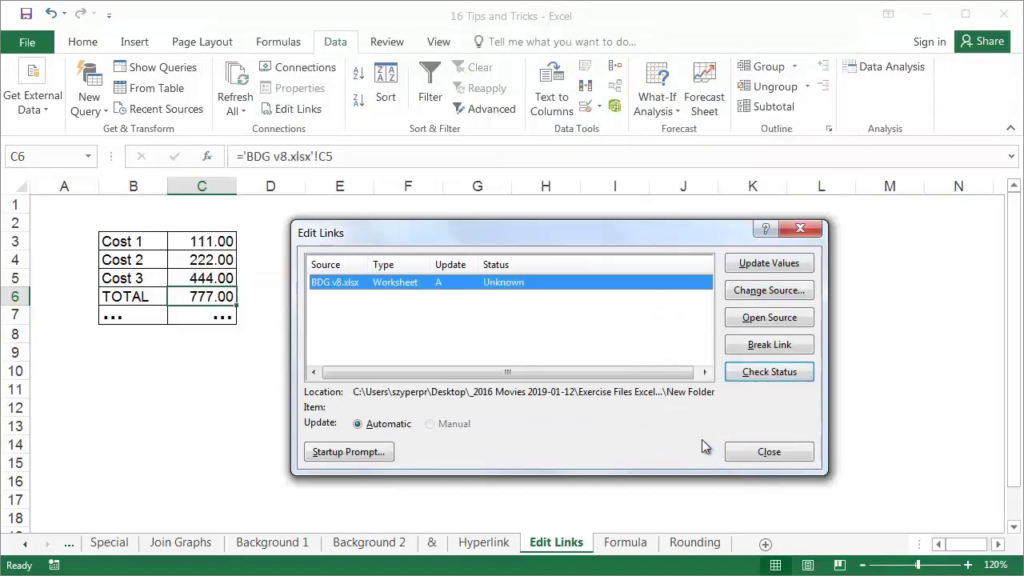
pyautogui.click(766, 451)
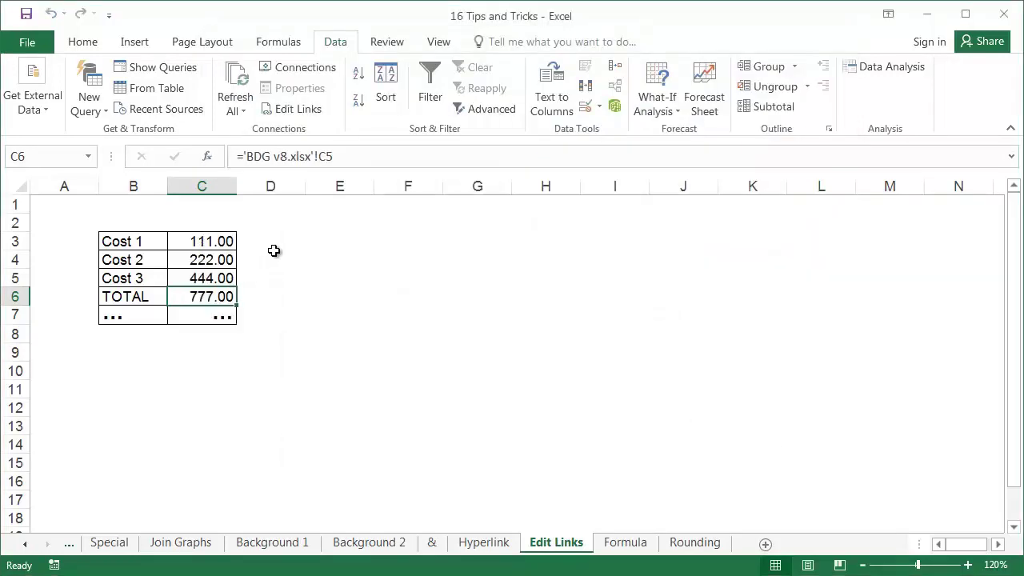
# Step: Verify C3–C6 now reference BDG v8, then select D6 and E6
pyautogui.click(224, 241)
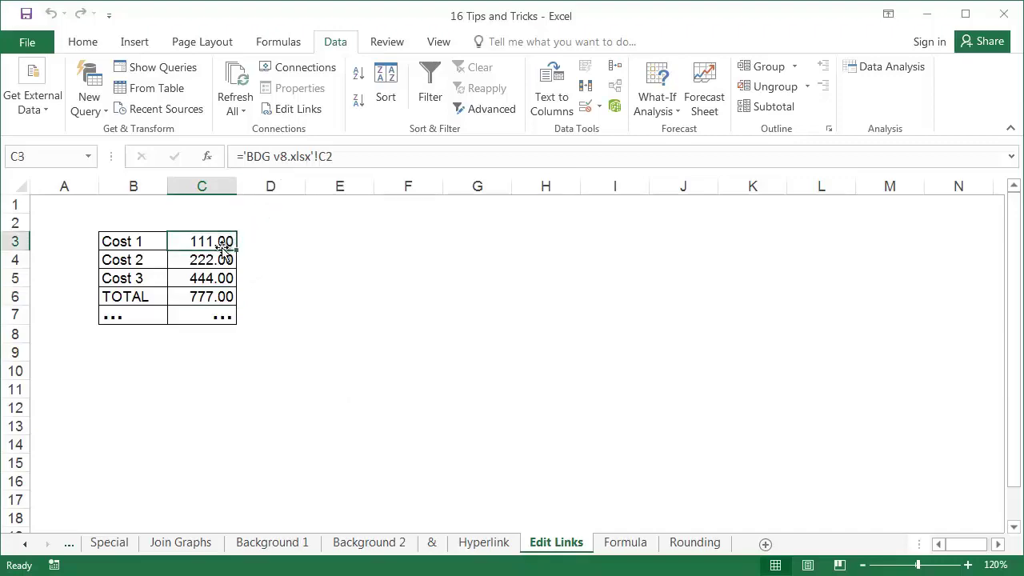
pyautogui.click(220, 260)
pyautogui.click(218, 278)
pyautogui.click(213, 296)
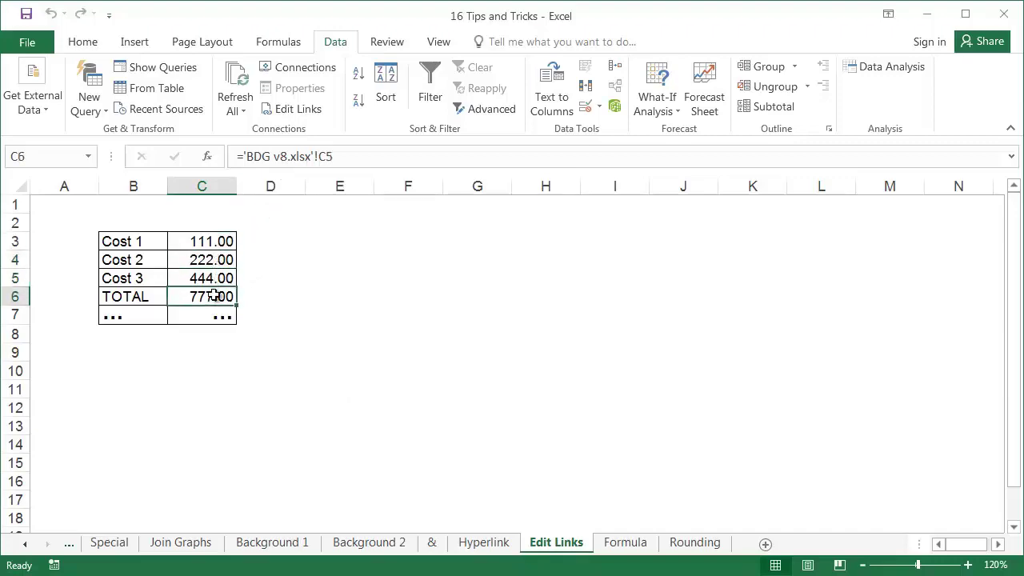
pyautogui.click(300, 299)
pyautogui.click(321, 299)
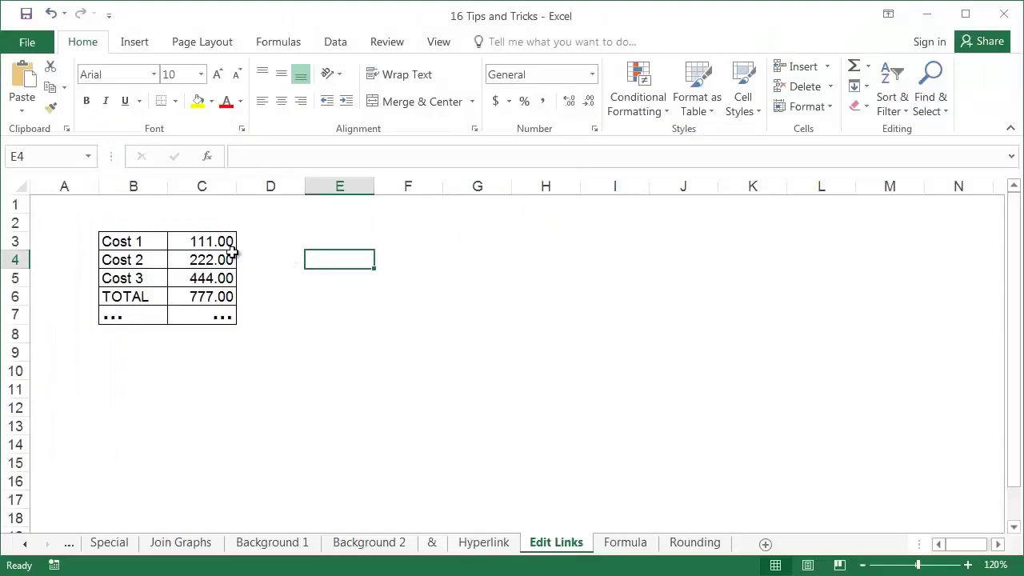
# Step: Recheck the C3–C6 link formulas, then select an empty cell beside the table
pyautogui.click(201, 245)
pyautogui.click(201, 258)
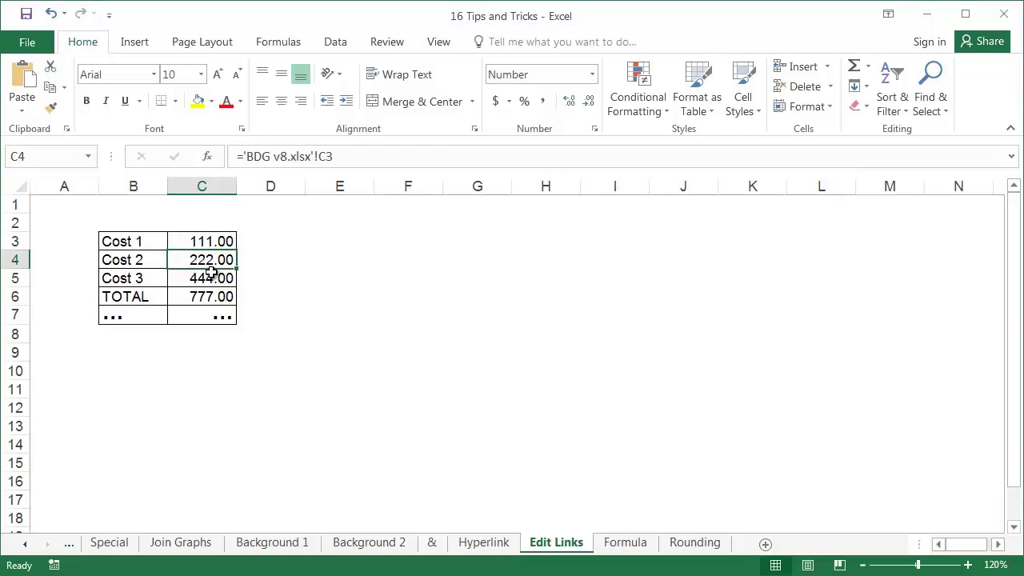
pyautogui.click(210, 278)
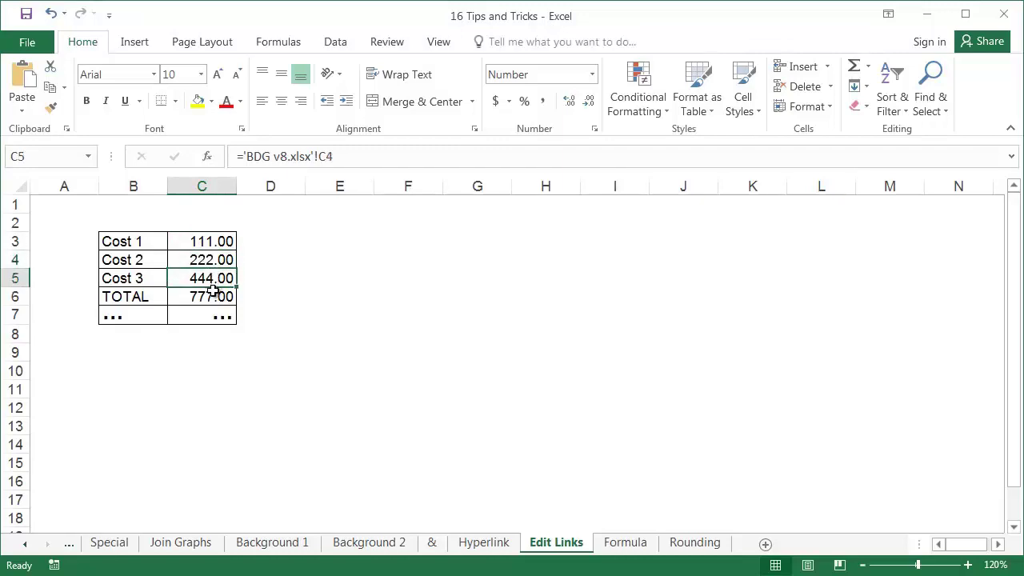
pyautogui.click(213, 293)
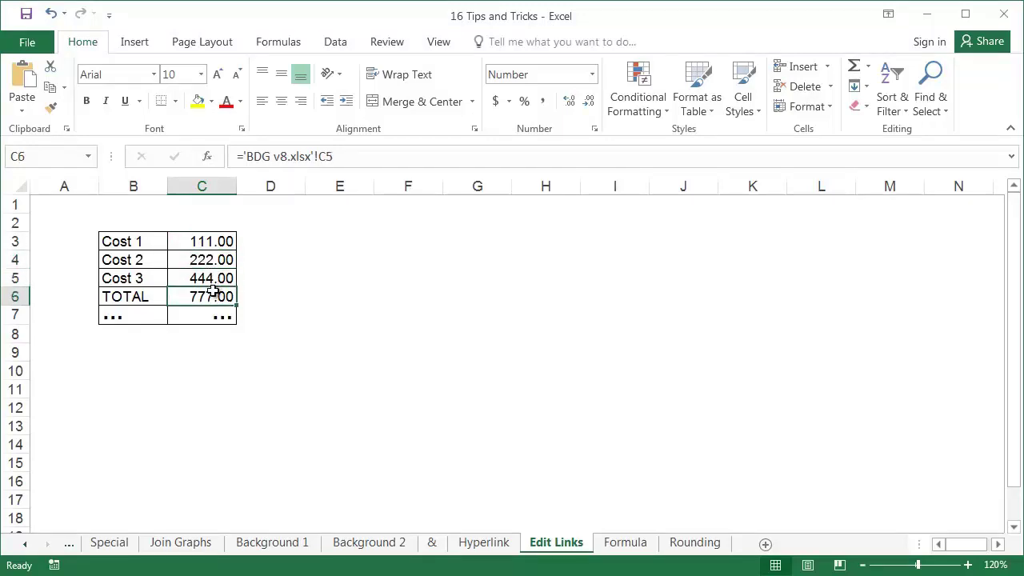
pyautogui.click(288, 283)
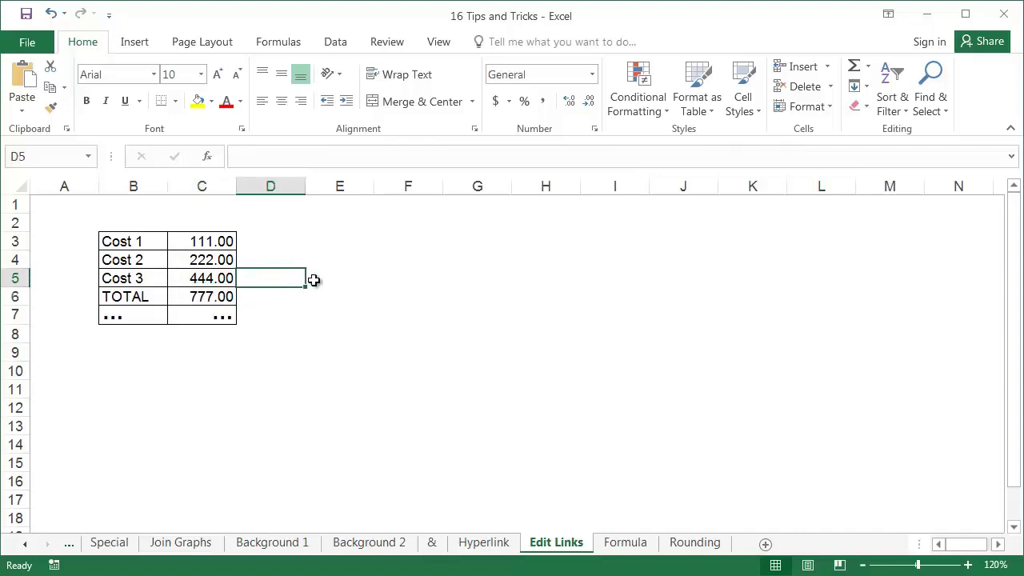
pyautogui.click(316, 279)
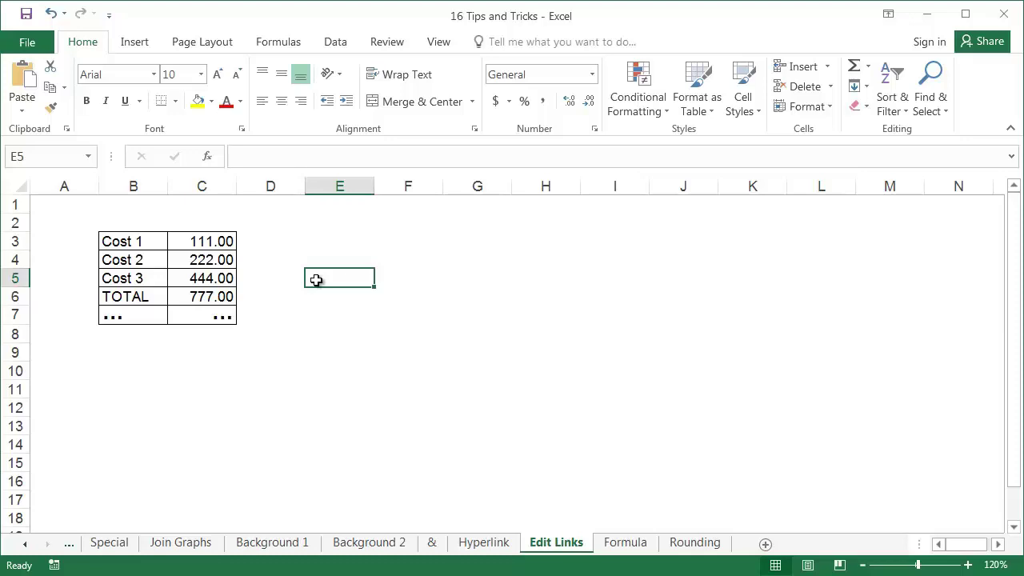
# Step: In BDG v8, insert a column at B and rows 2–3; C3's link follows 111.00 to D4
pyautogui.hotkey('alt', 'Tab')
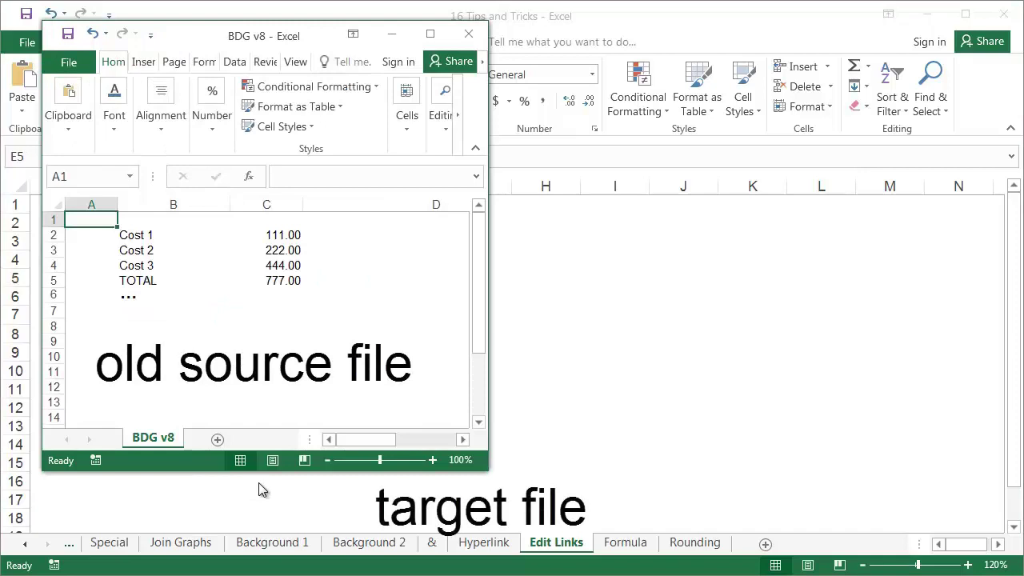
pyautogui.hotkey('alt', 'Tab')
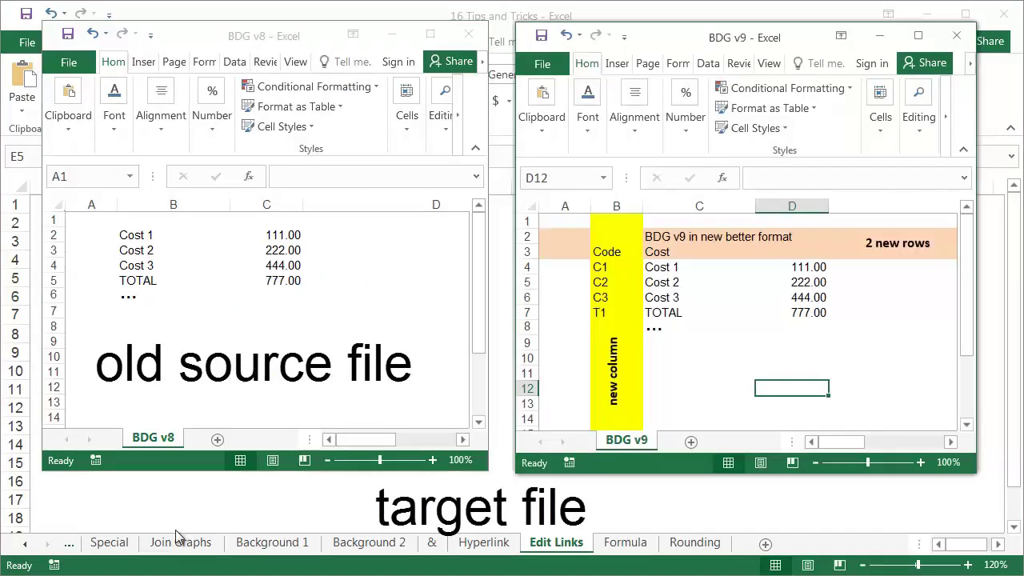
pyautogui.click(160, 204)
pyautogui.rightClick(162, 207)
pyautogui.click(200, 328)
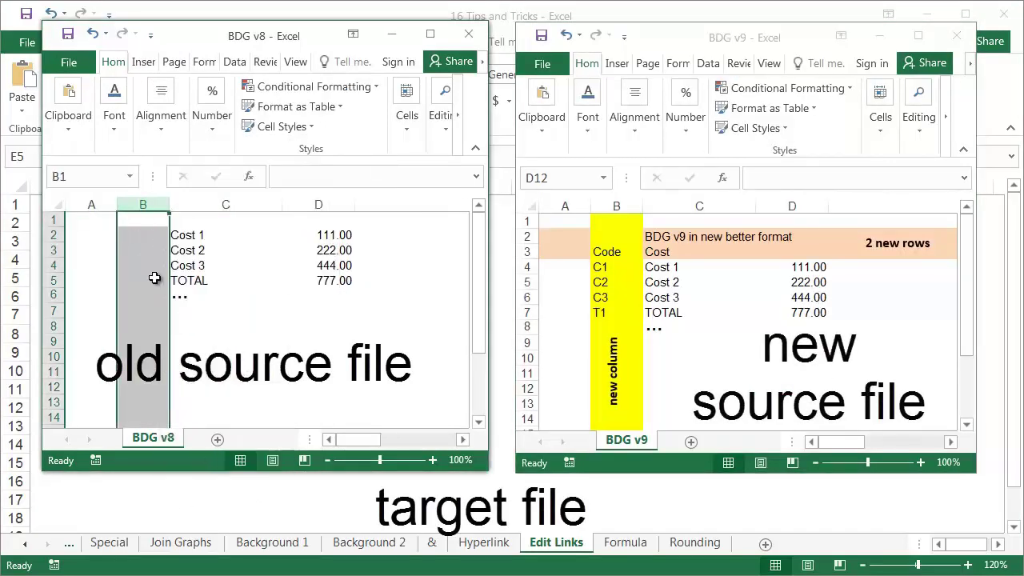
pyautogui.moveTo(71, 234); pyautogui.dragTo(75, 248)
pyautogui.rightClick(77, 252)
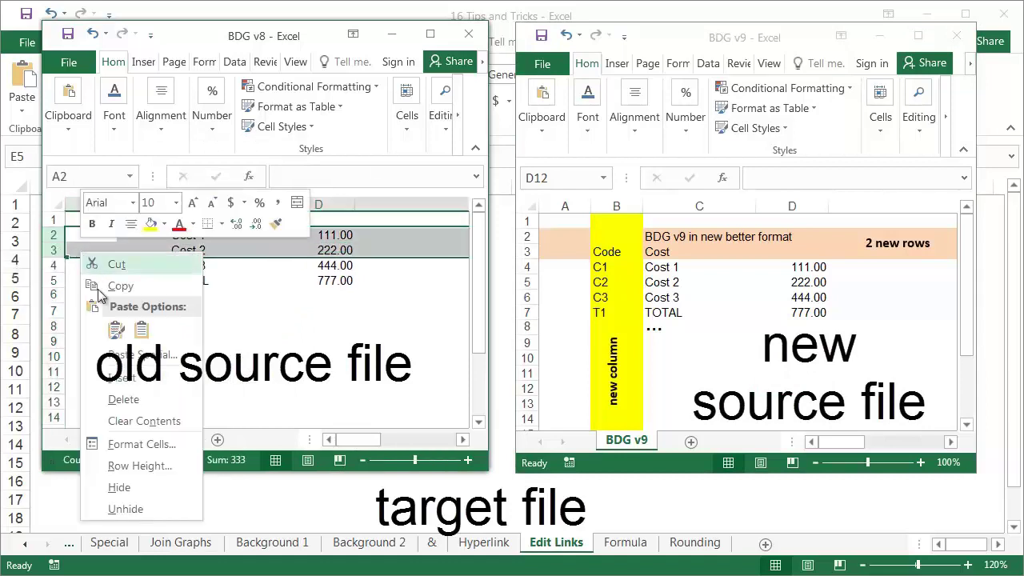
pyautogui.click(121, 377)
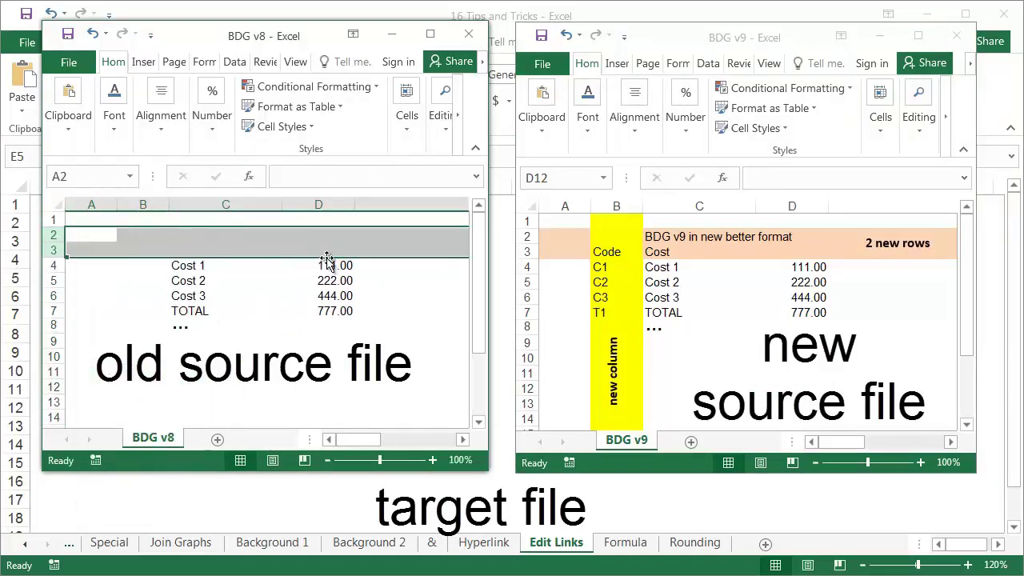
pyautogui.click(333, 264)
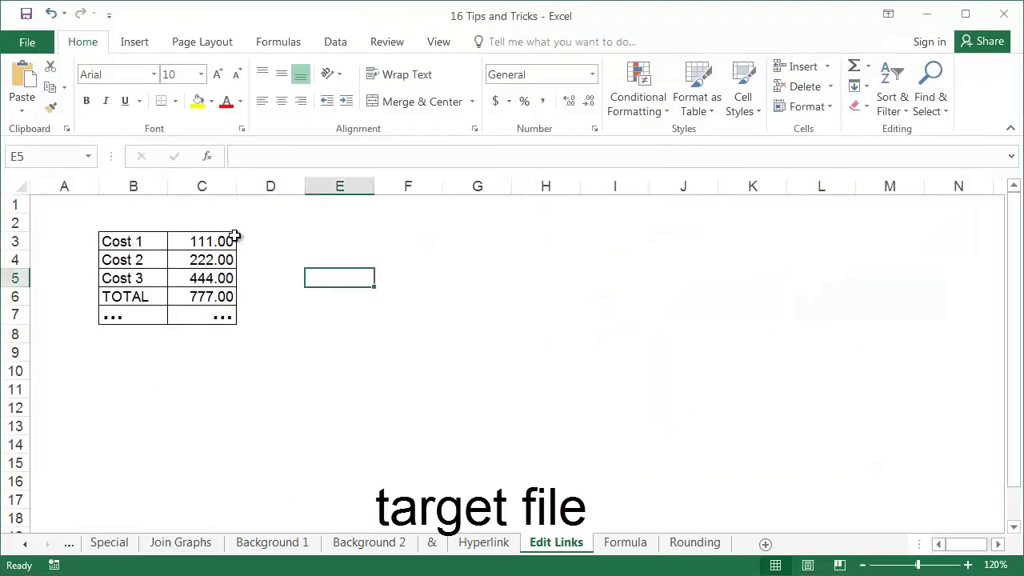
pyautogui.click(232, 239)
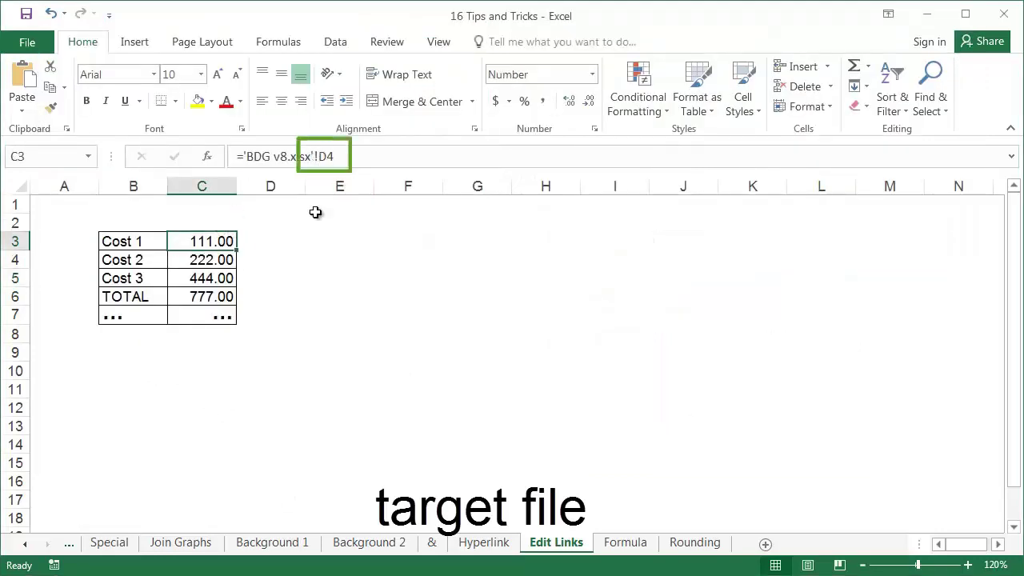
# Step: Close the 16 Tips and Tricks workbook and BDG v8, answering their save prompts
pyautogui.click(27, 44)
pyautogui.click(56, 346)
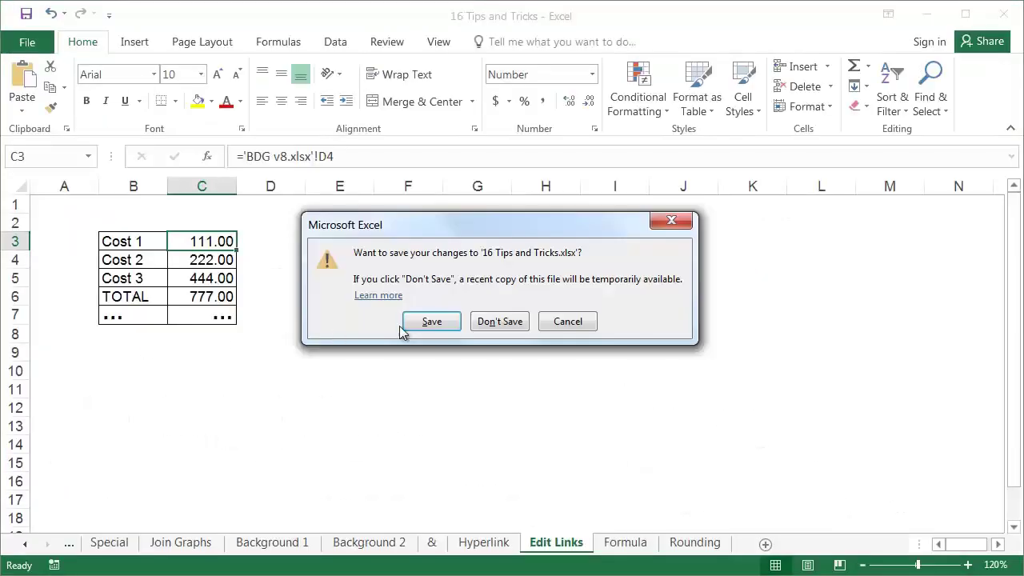
pyautogui.click(433, 323)
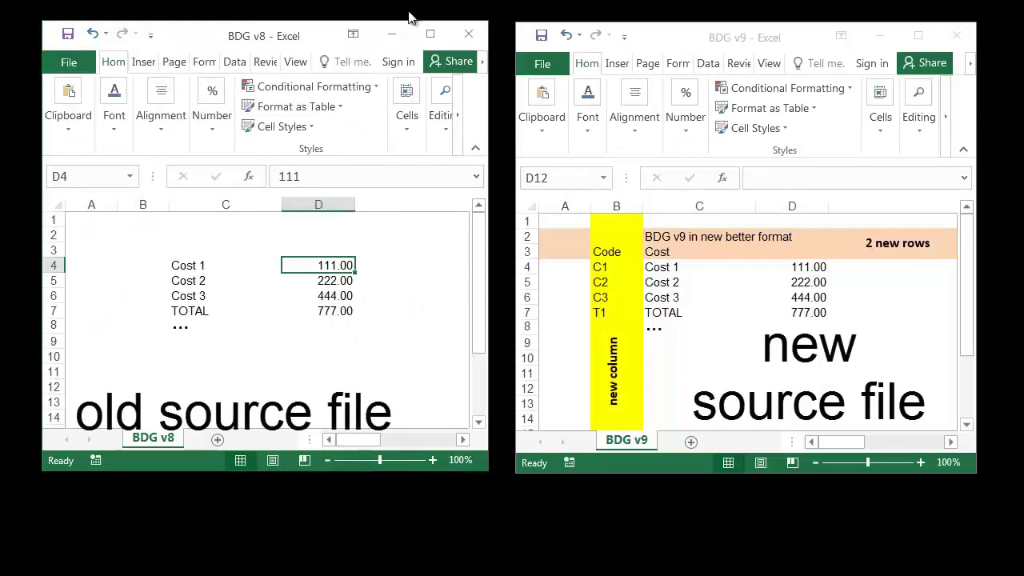
pyautogui.click(468, 33)
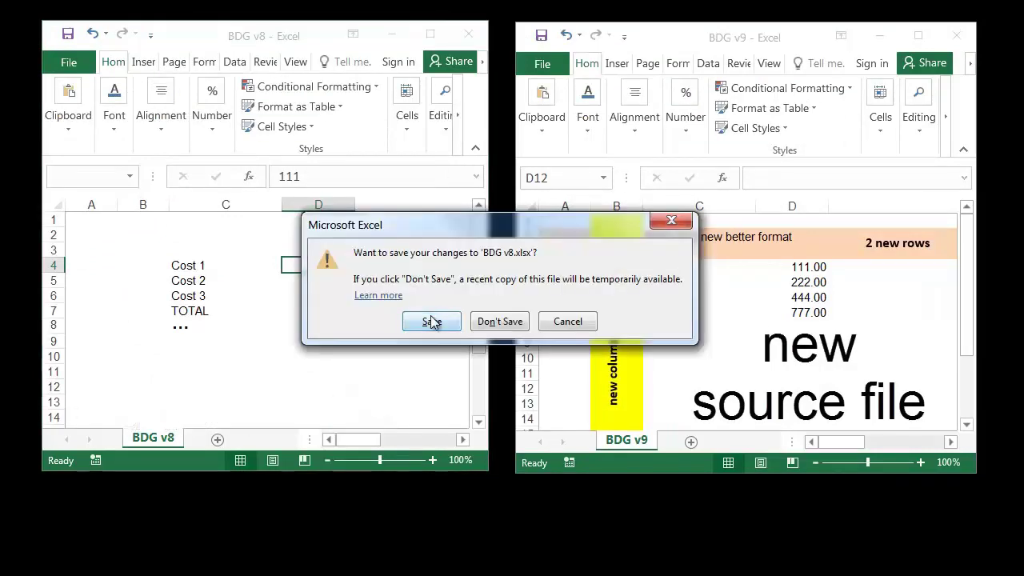
pyautogui.click(487, 322)
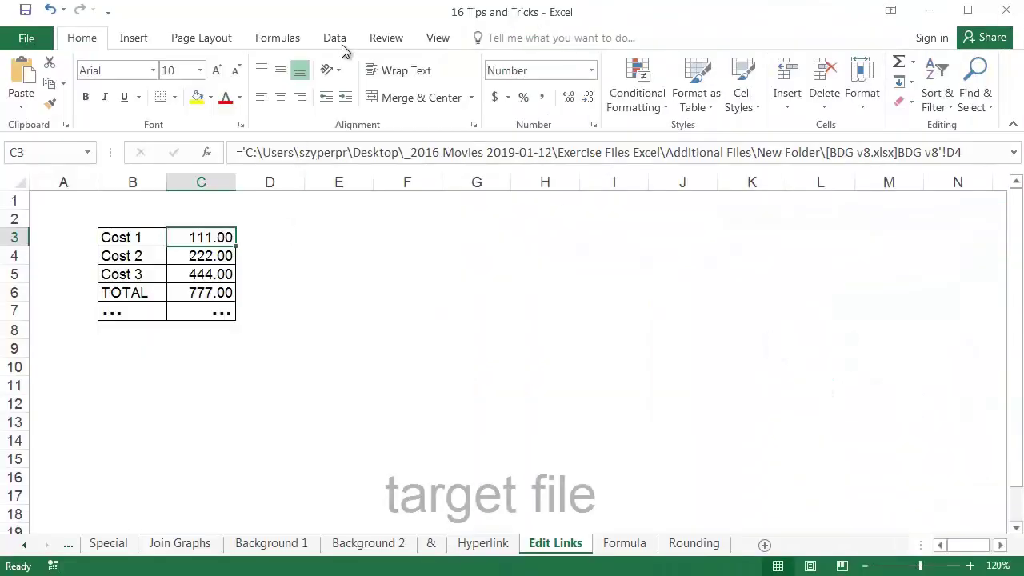
# Step: Switch the Cost links' source from BDG v8.xlsx to BDG v9.xlsx in Edit Links
pyautogui.click(342, 46)
pyautogui.click(284, 105)
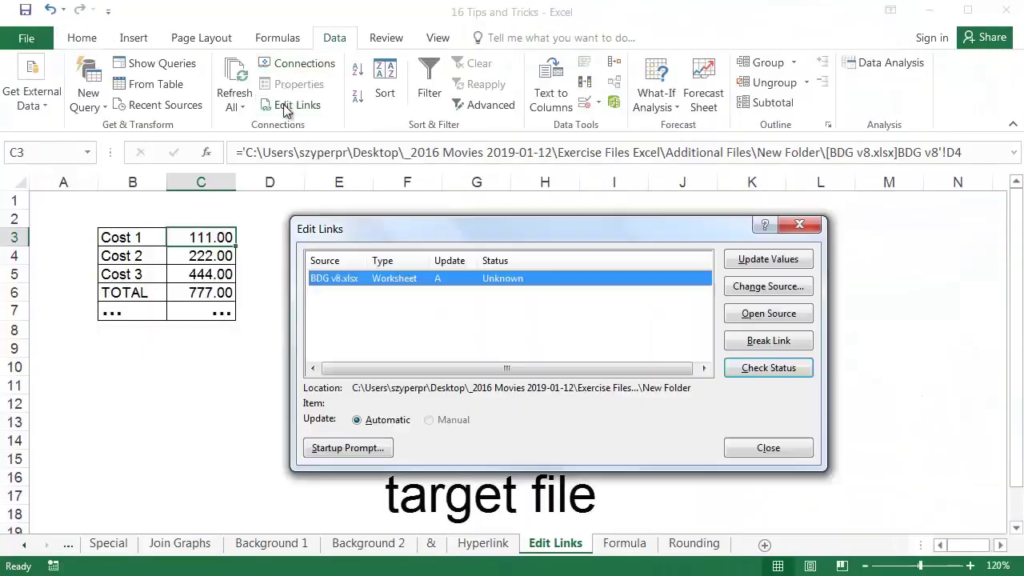
pyautogui.click(772, 288)
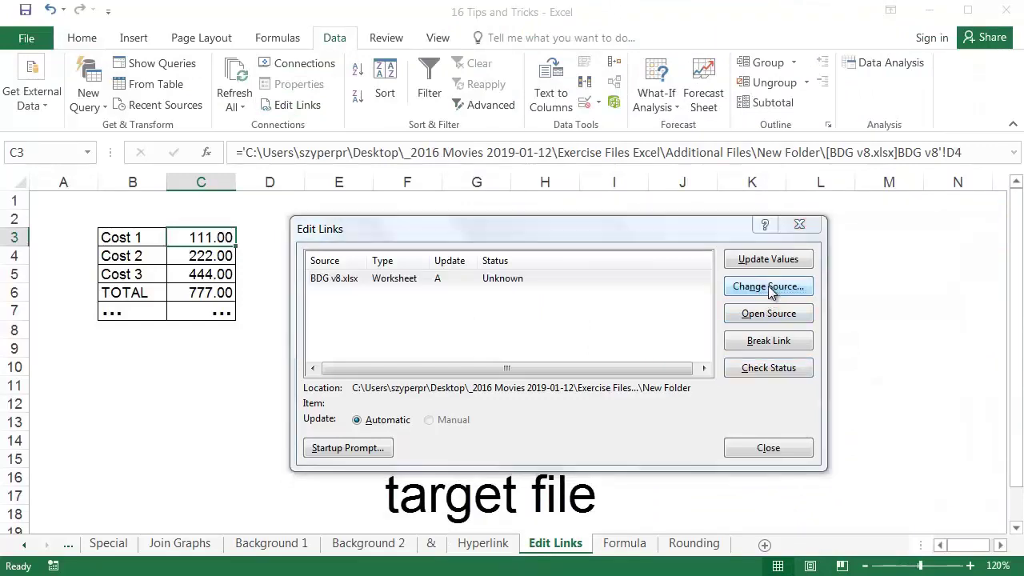
pyautogui.click(658, 256)
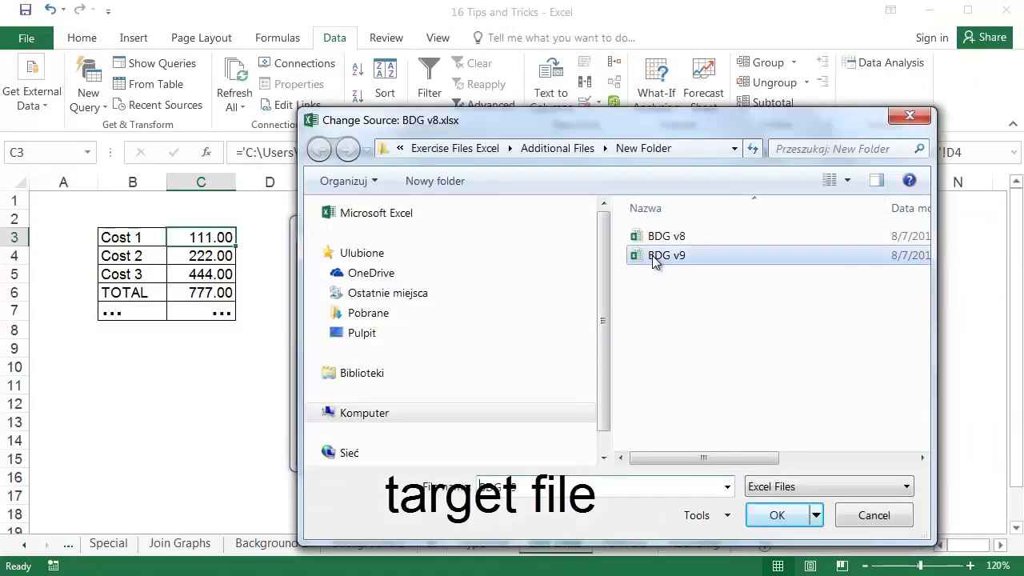
pyautogui.click(776, 516)
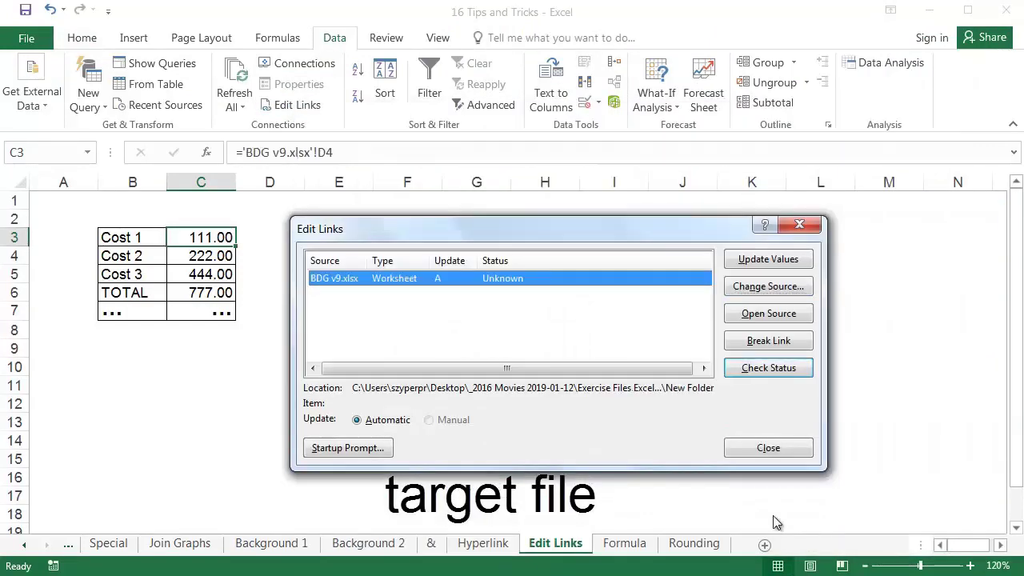
pyautogui.click(766, 448)
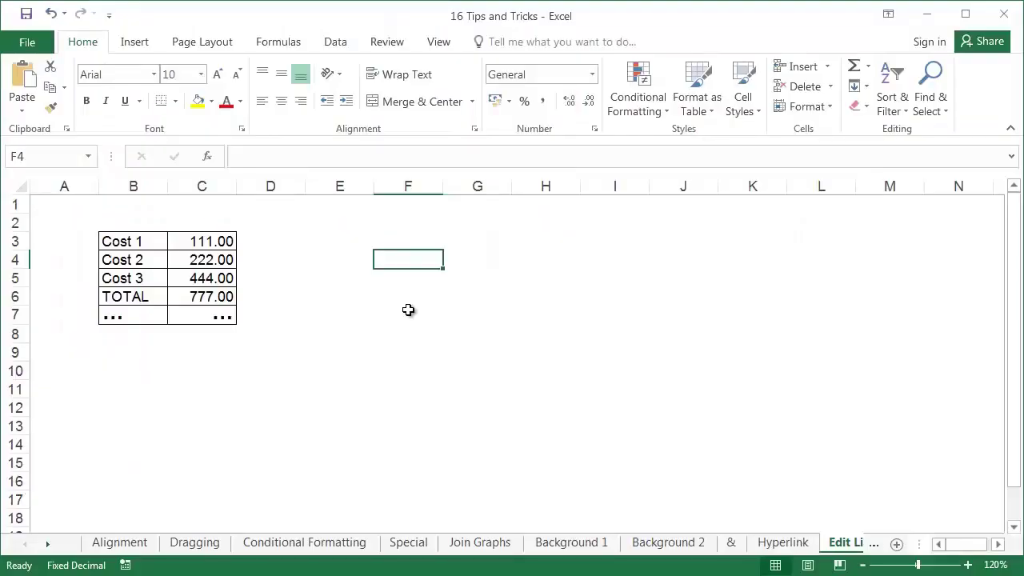
# Step: Enter 1000 in F4 and 111 in F6, shown as 10 and 1.11
pyautogui.write('1000')
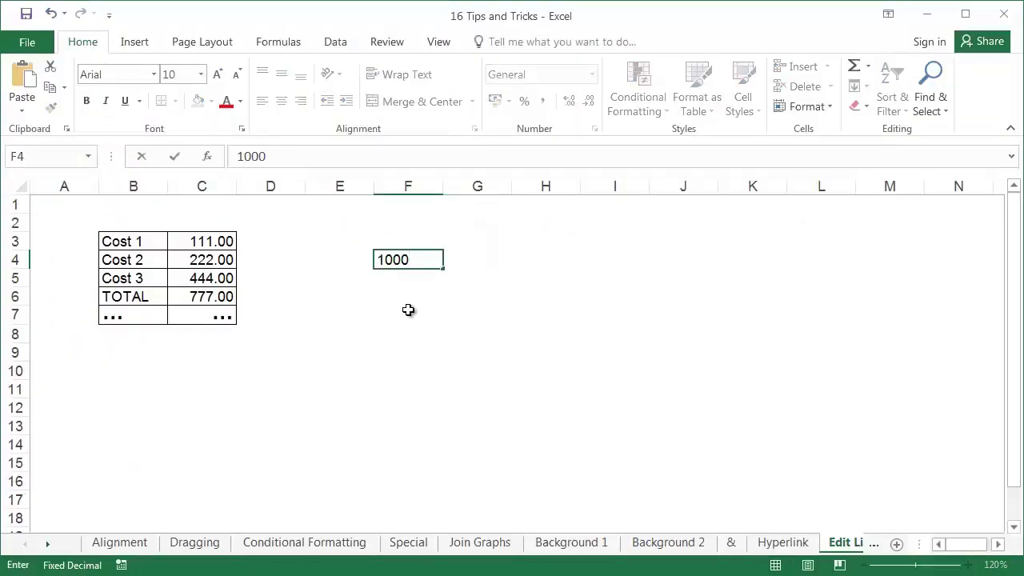
pyautogui.press('Return')
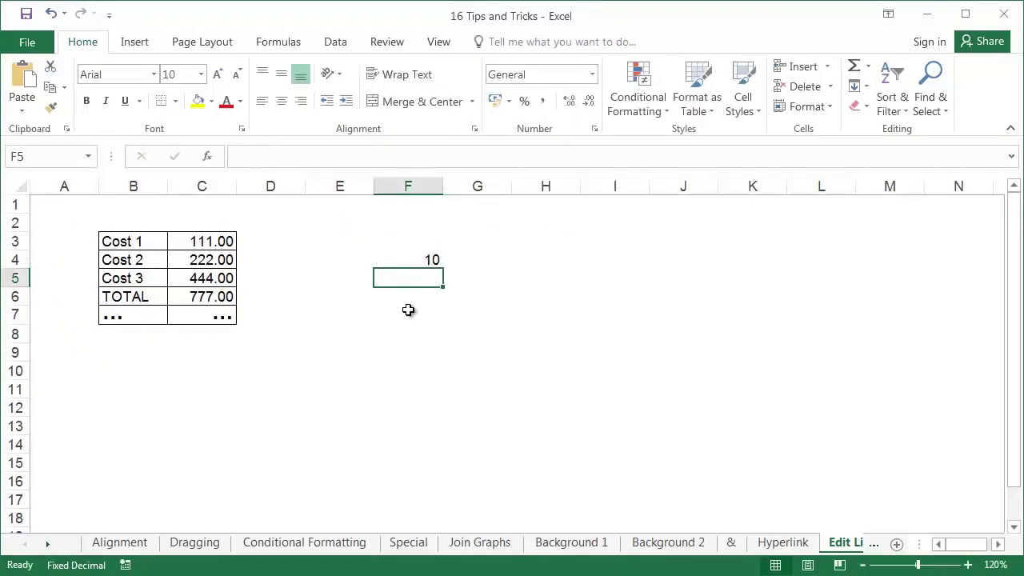
pyautogui.press('Return')
pyautogui.write('111')
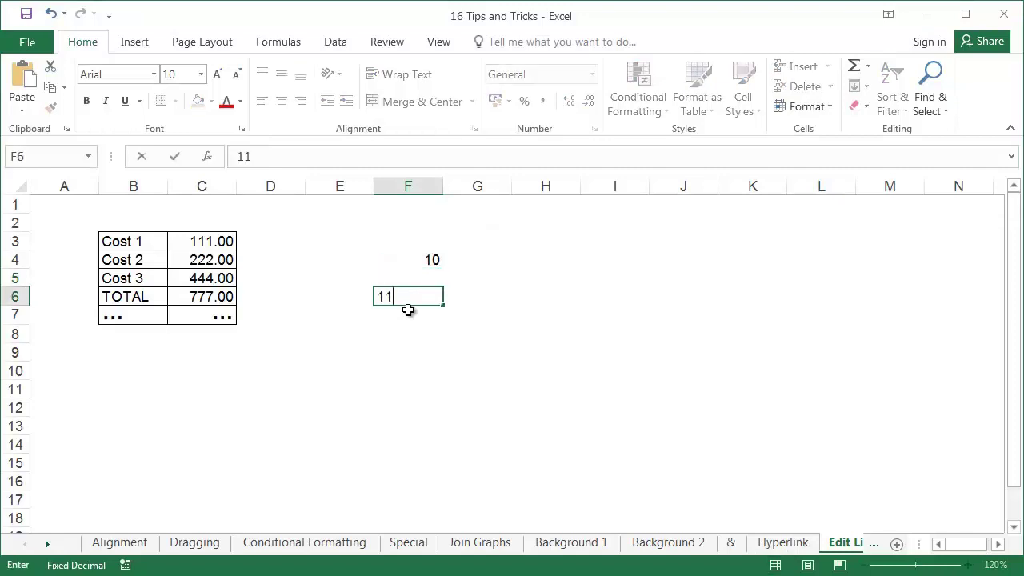
pyautogui.press('Return')
pyautogui.press('Return')
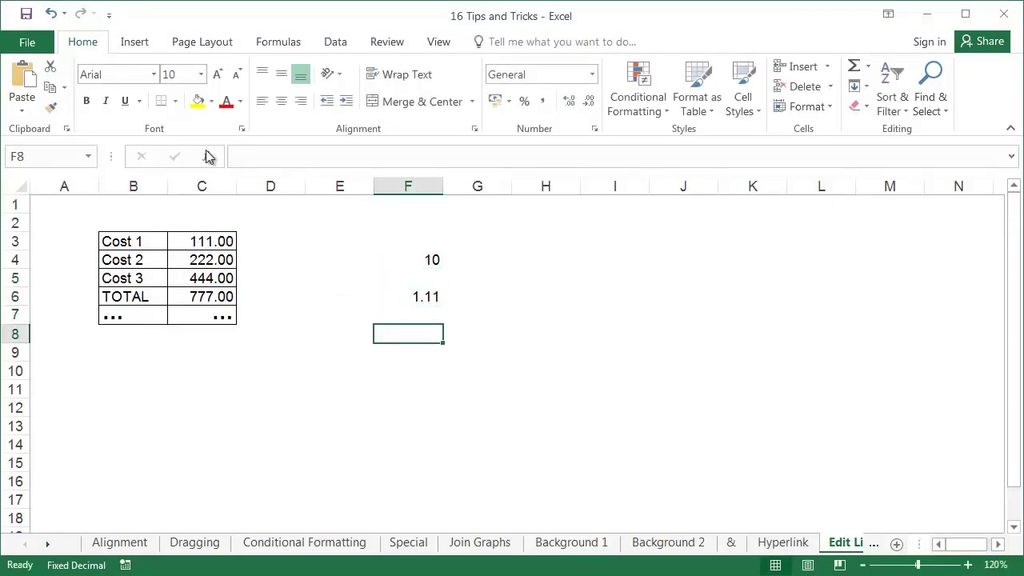
# Step: Untick 'Automatically insert a decimal point' in Excel's Advanced options
pyautogui.click(27, 41)
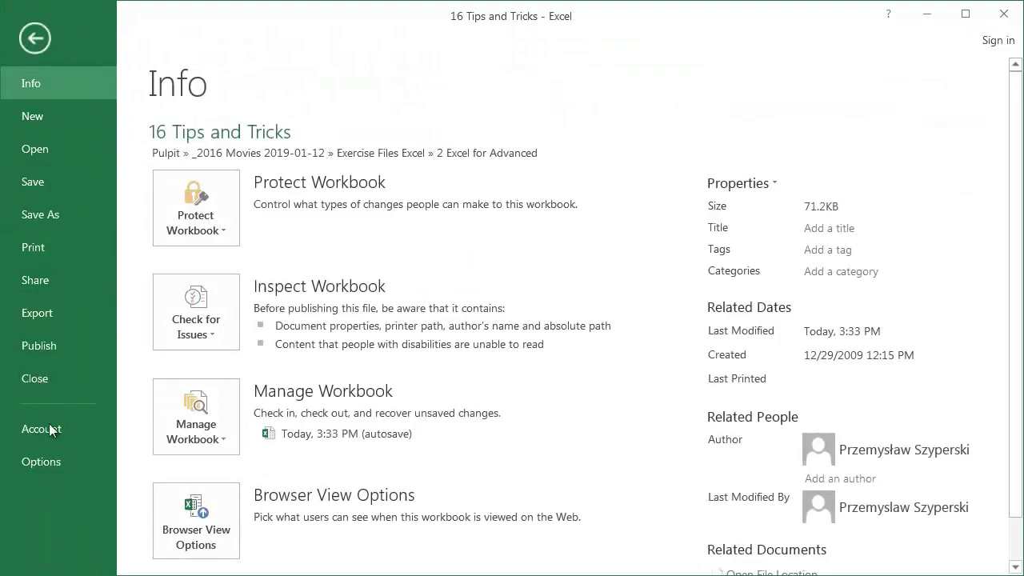
pyautogui.click(32, 460)
pyautogui.click(160, 167)
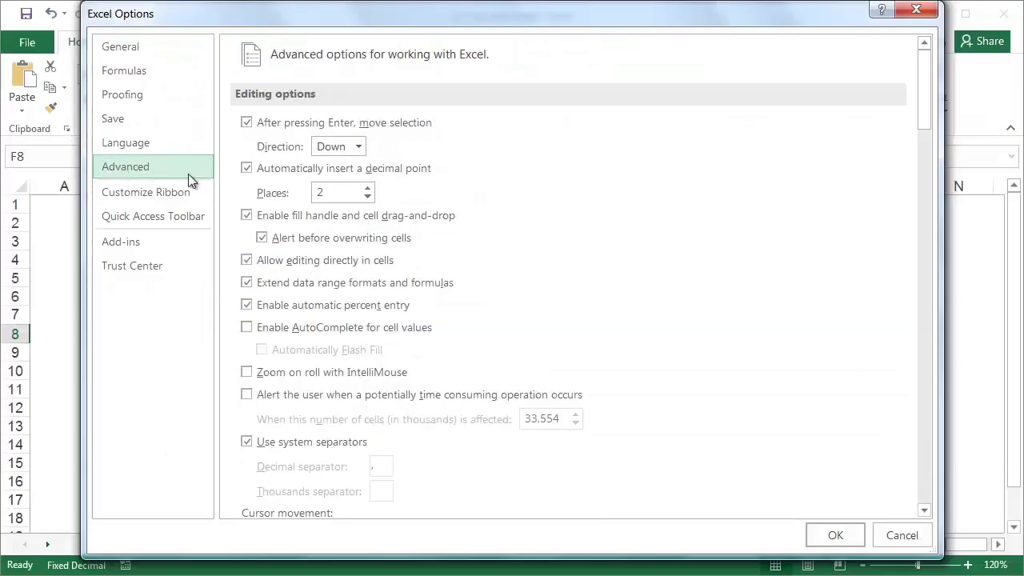
pyautogui.click(247, 168)
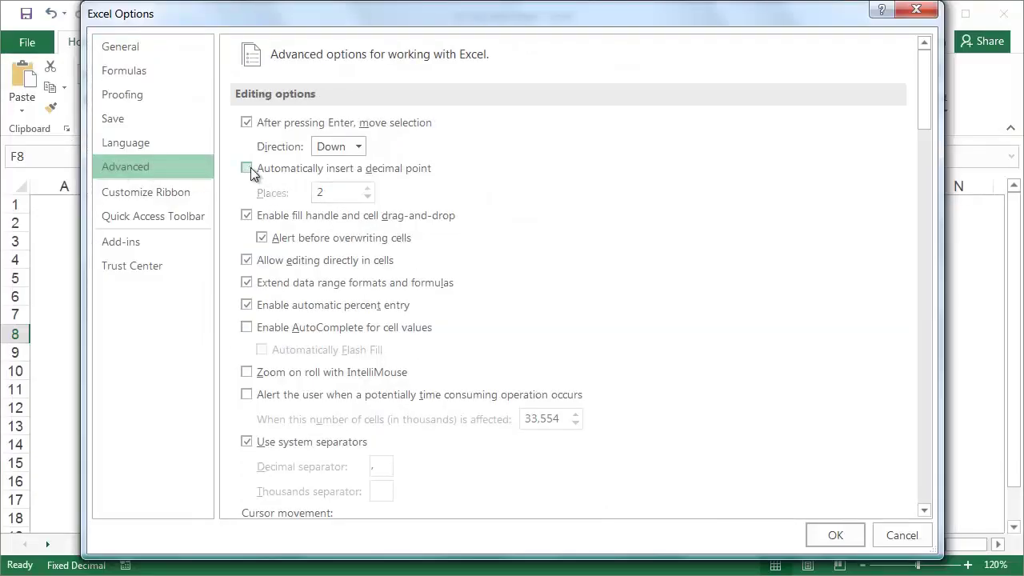
pyautogui.click(820, 531)
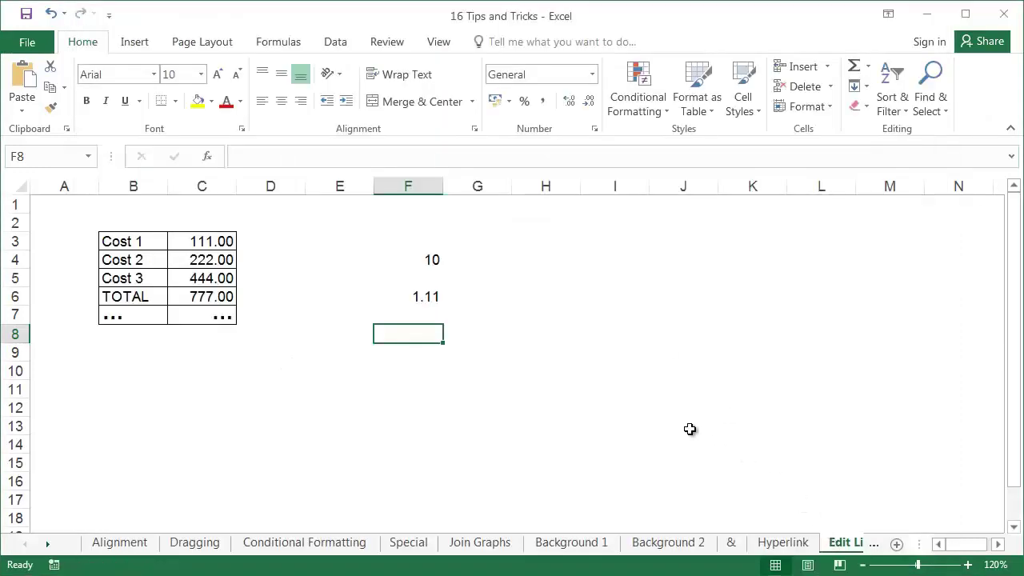
# Step: Enter 1000 in G4 and 111 in G6, now kept as typed
pyautogui.click(505, 261)
pyautogui.write('1000')
pyautogui.press('Return')
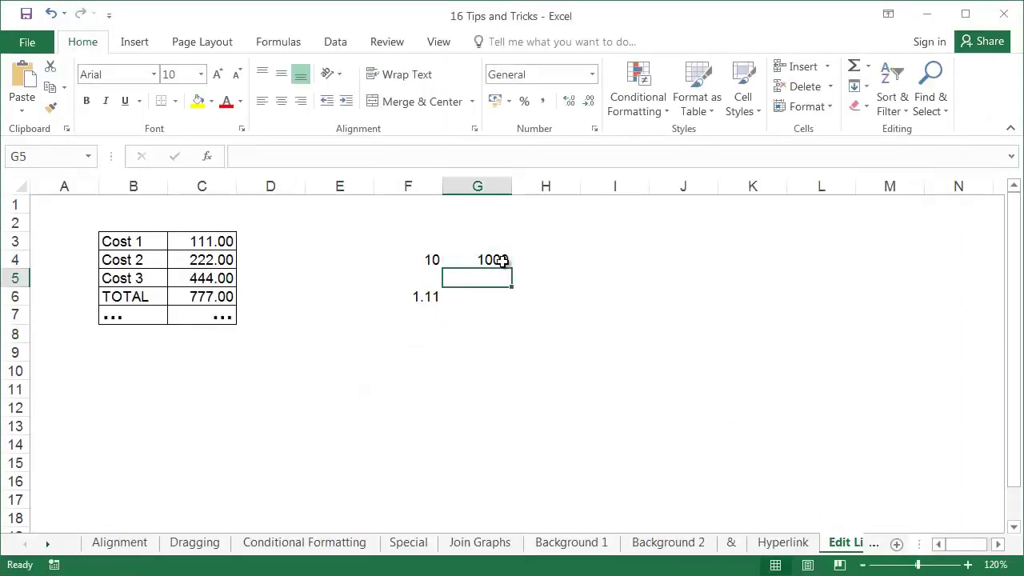
pyautogui.press('Return')
pyautogui.write('111')
pyautogui.press('Return')
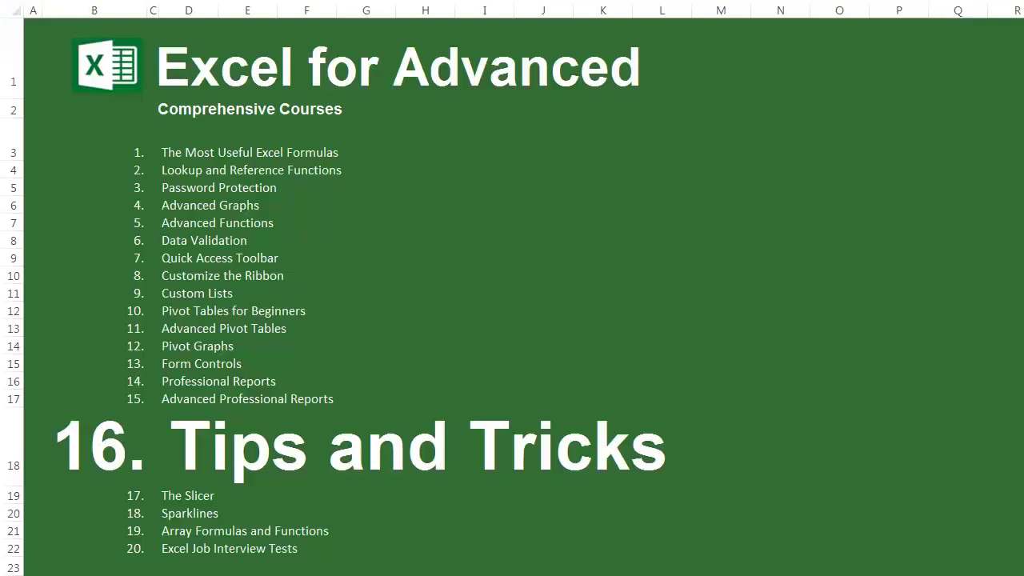